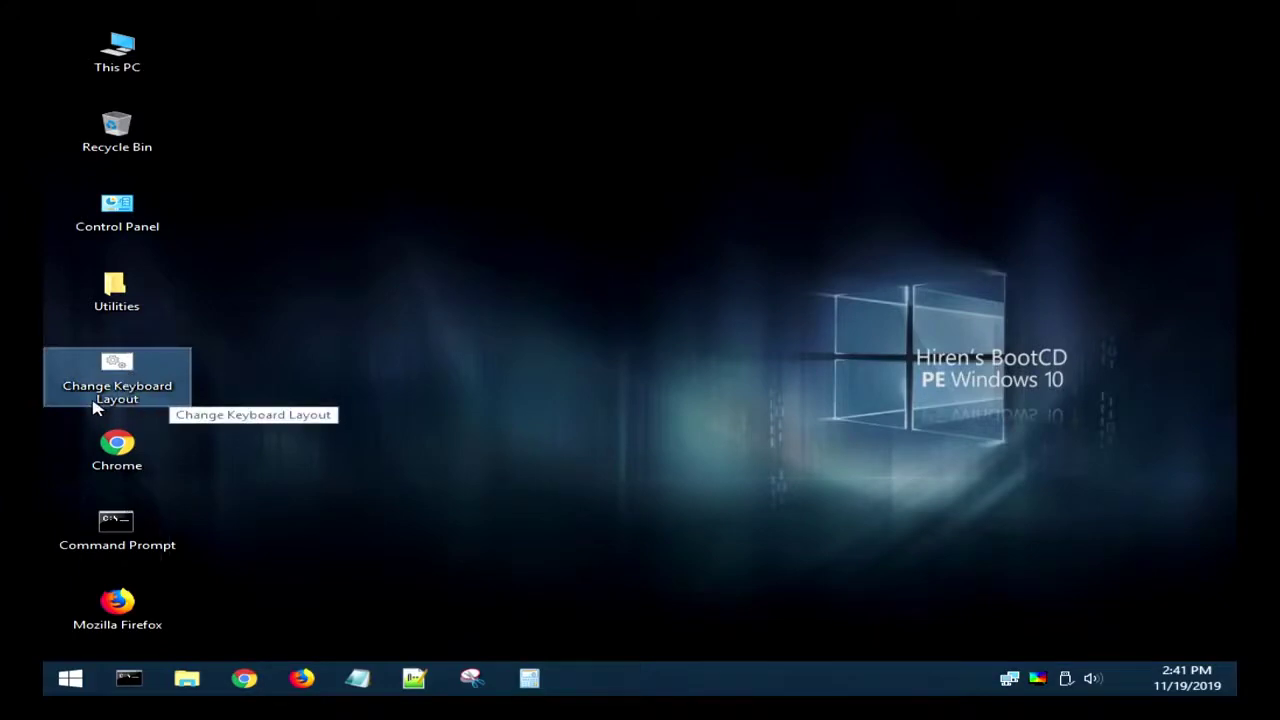
Open the Change Keyboard Layout utility, maximize its window and look through the numbered language list
double_click(135, 393)
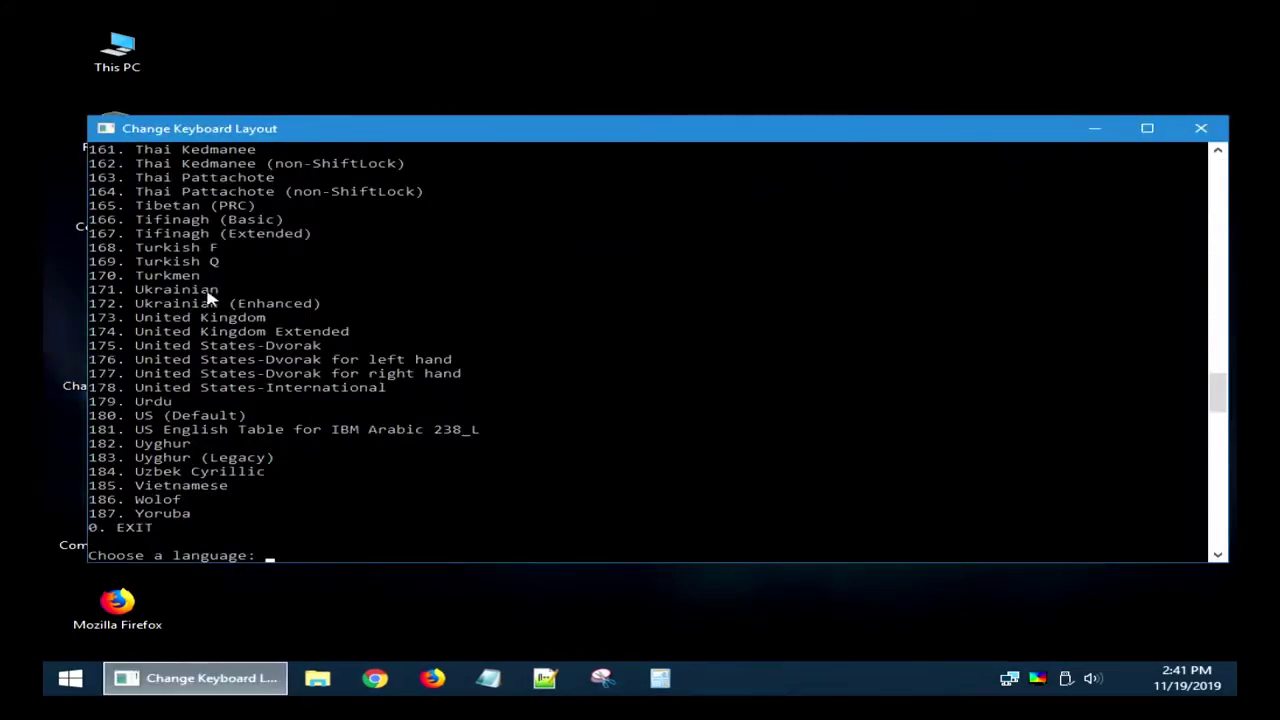
double_click(366, 128)
scroll(110, 375, up, 20)
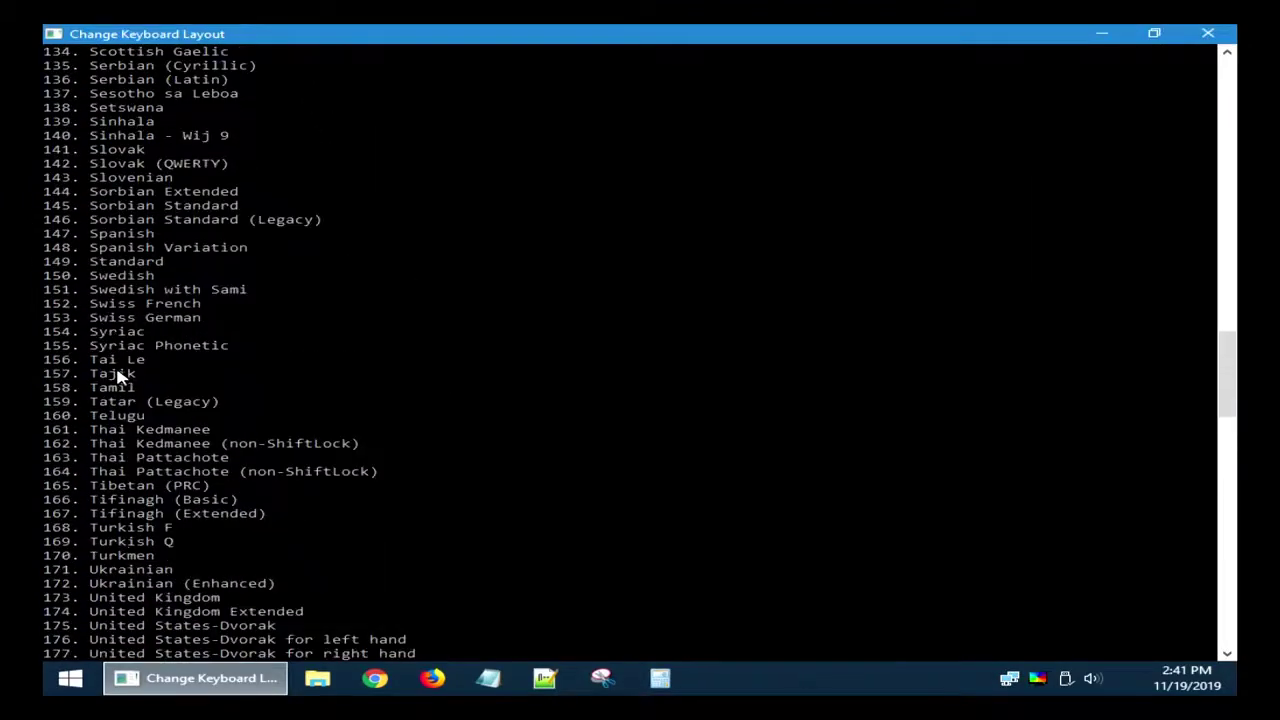
scroll(110, 375, up, 6)
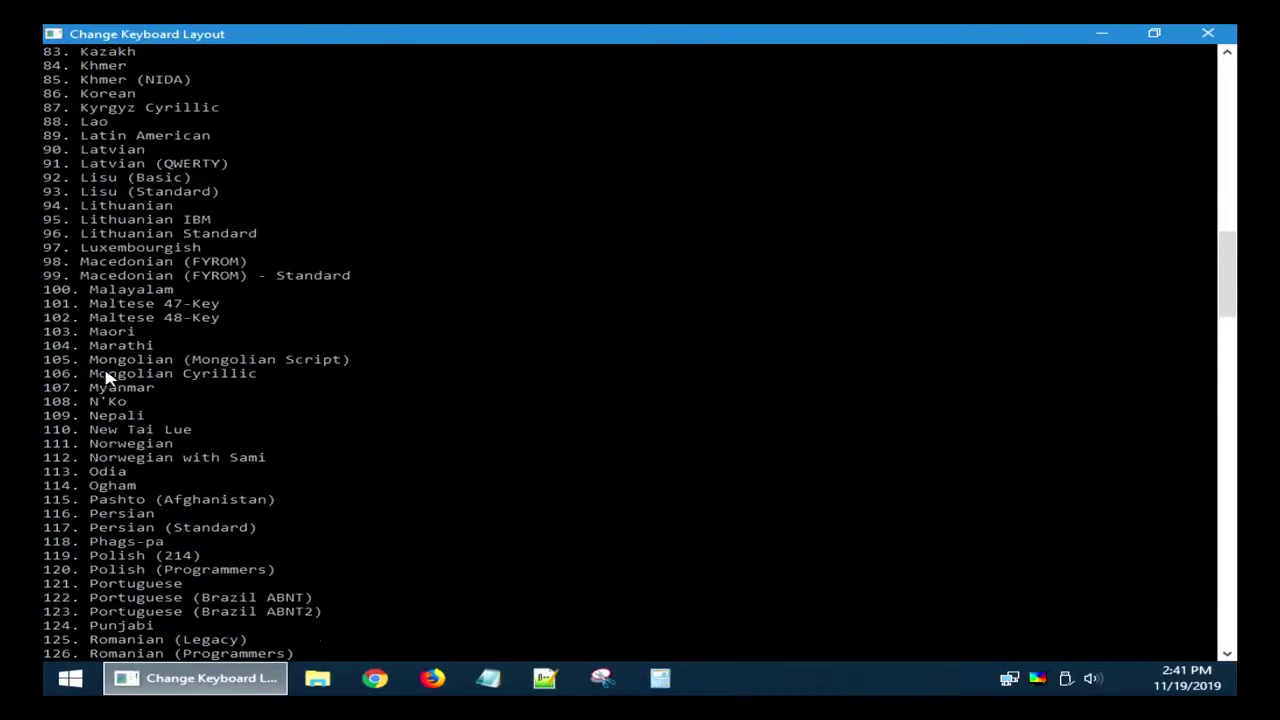
scroll(110, 378, up, 11)
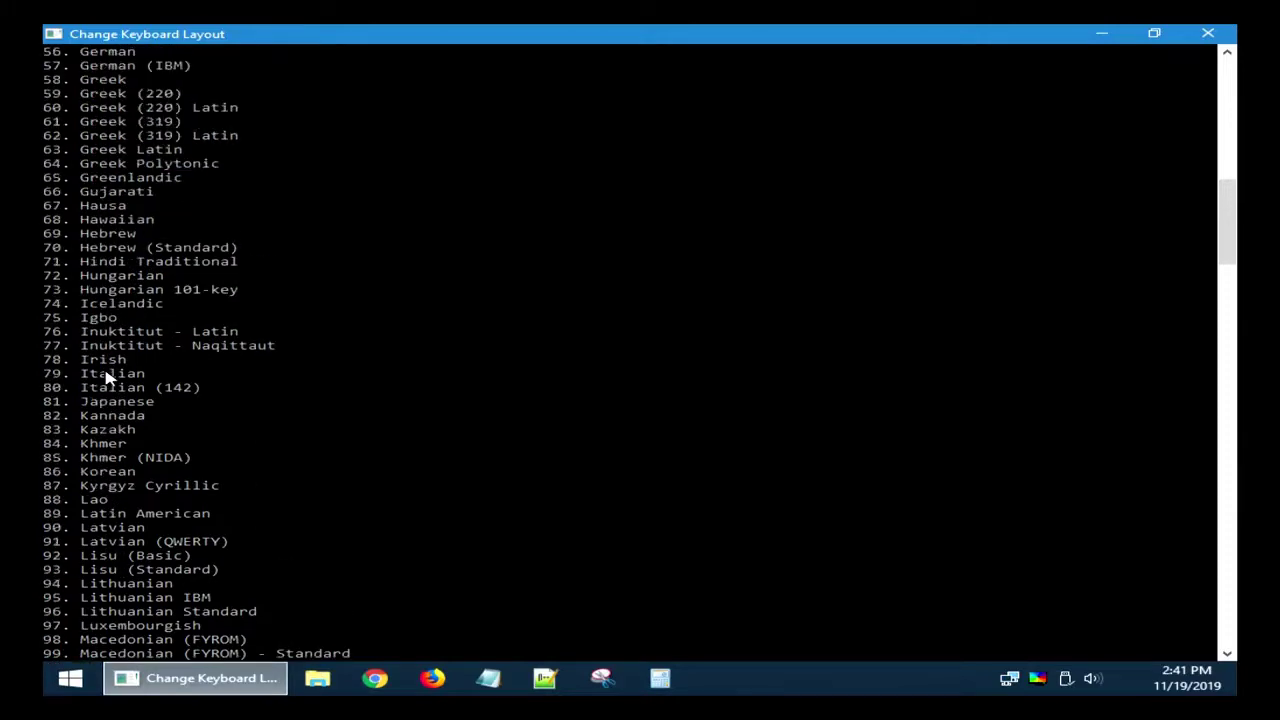
scroll(106, 371, up, 1)
scroll(194, 329, down, 20)
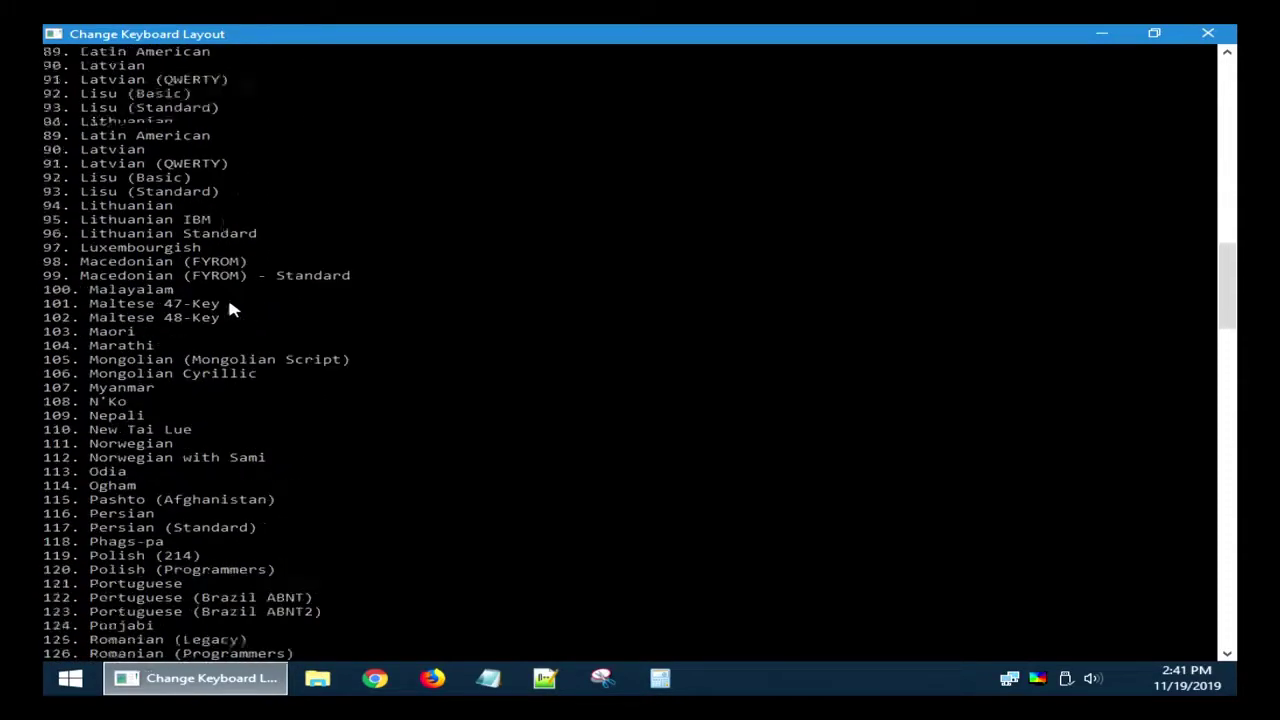
scroll(390, 363, down, 16)
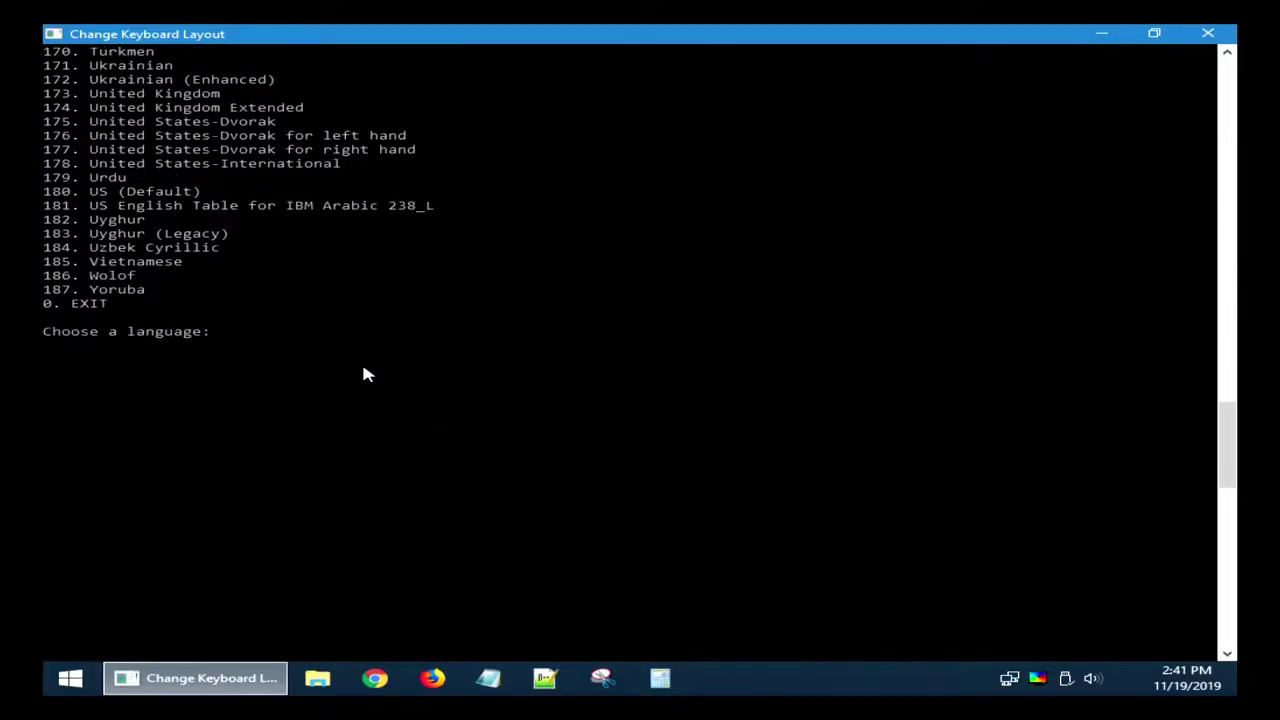
text(qwer)
key(BackSpace)
key(BackSpace)
key(BackSpace)
key(BackSpace)
key(Return)
Look up the number of the French layout in the language list
scroll(336, 349, up, 20)
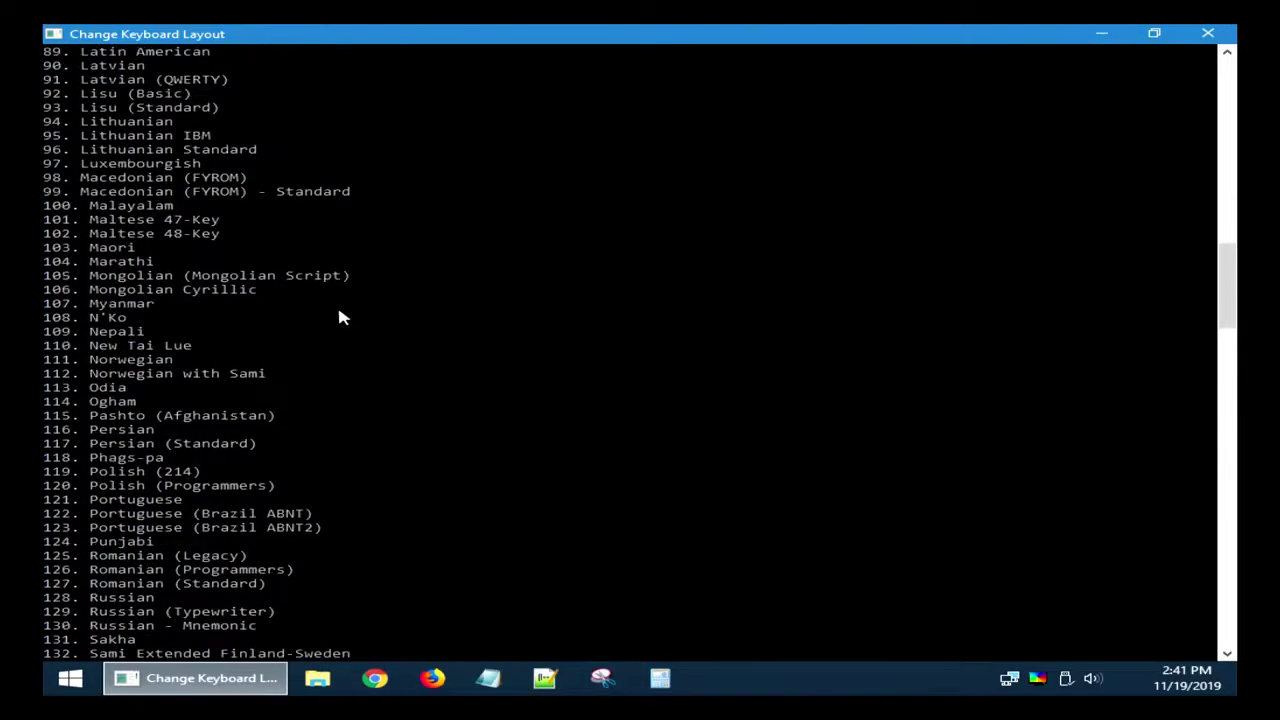
scroll(318, 289, up, 9)
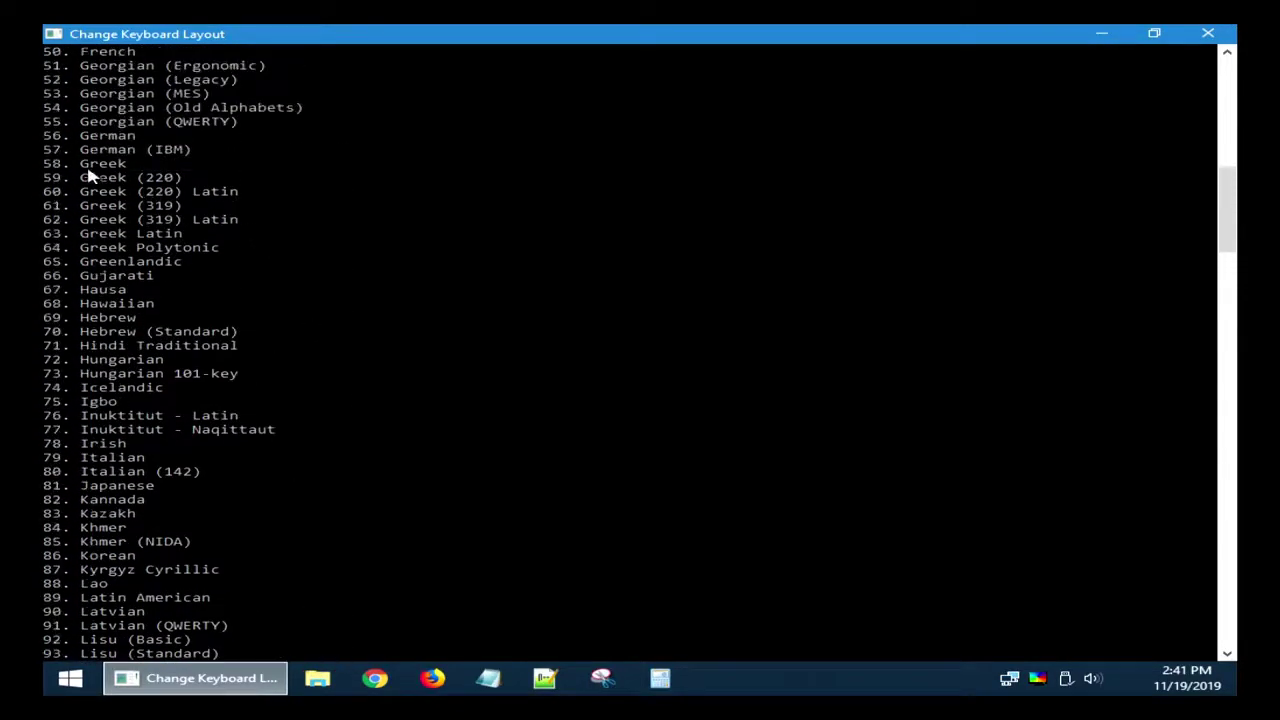
scroll(87, 160, up, 1)
click(108, 96)
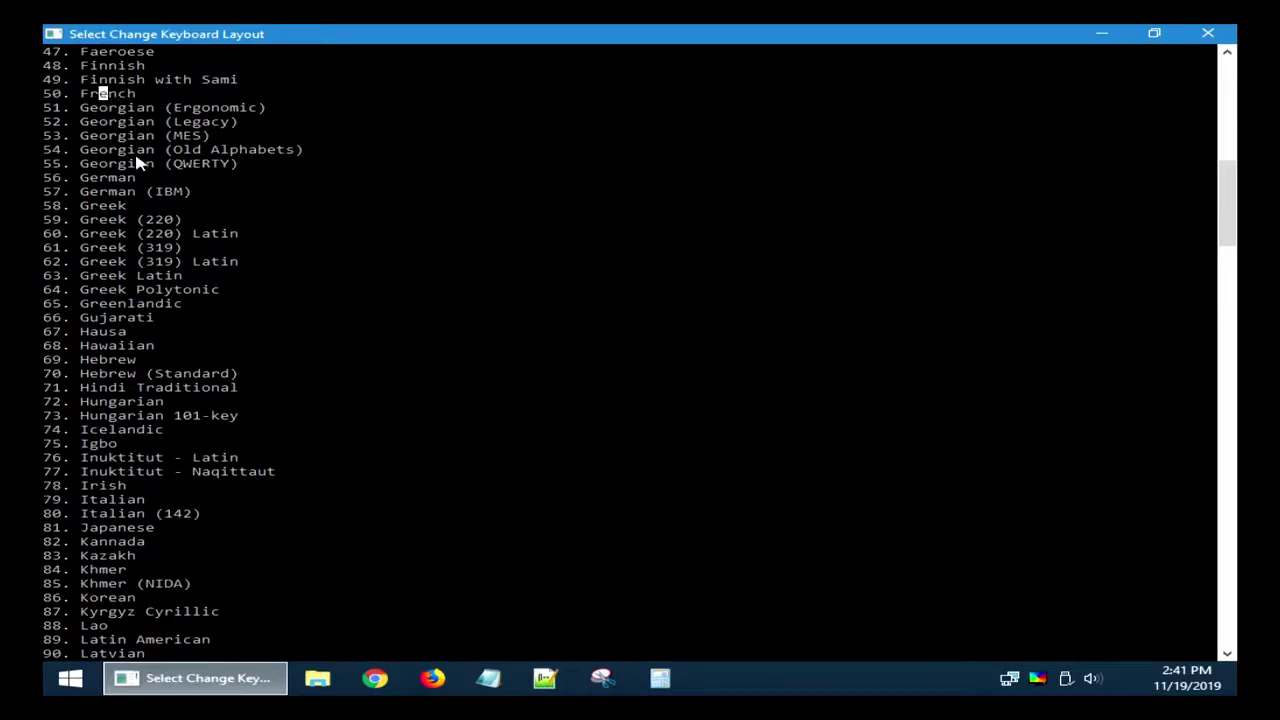
scroll(253, 338, down, 6)
key(Escape)
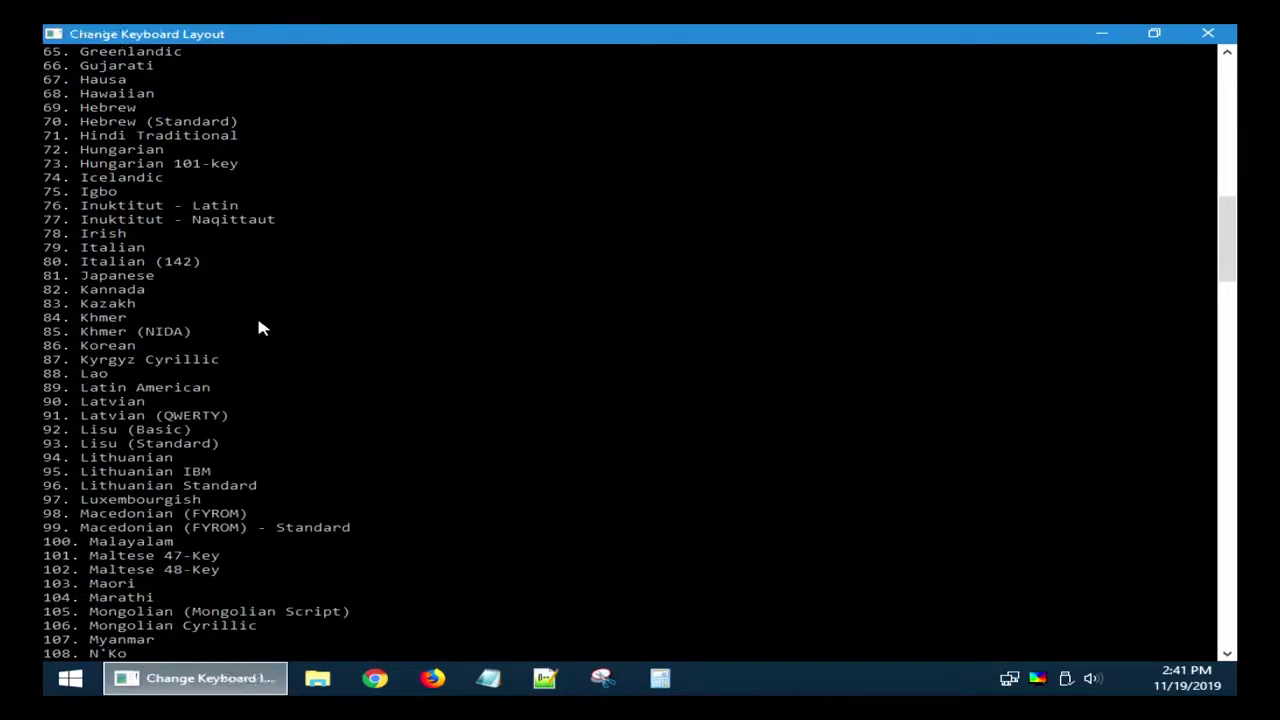
Choose language 50 (French) at the prompt and let the utility finish and close
scroll(615, 372, down, 20)
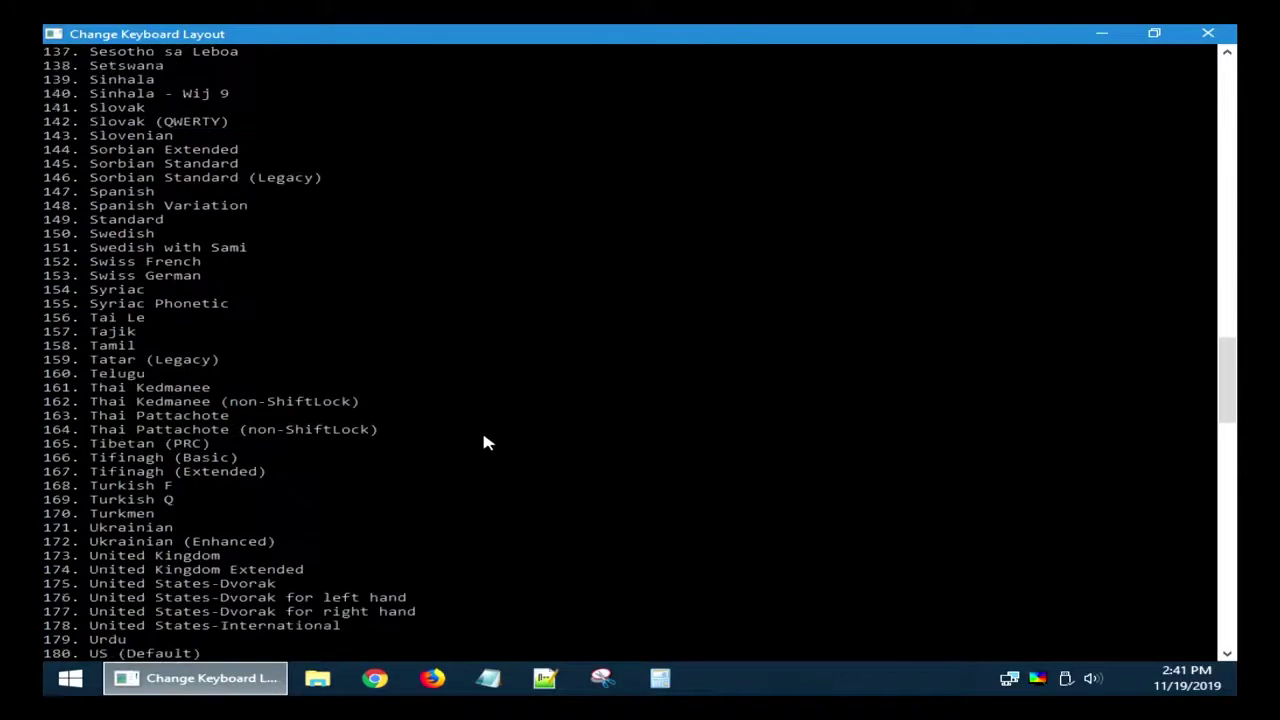
scroll(350, 420, down, 6)
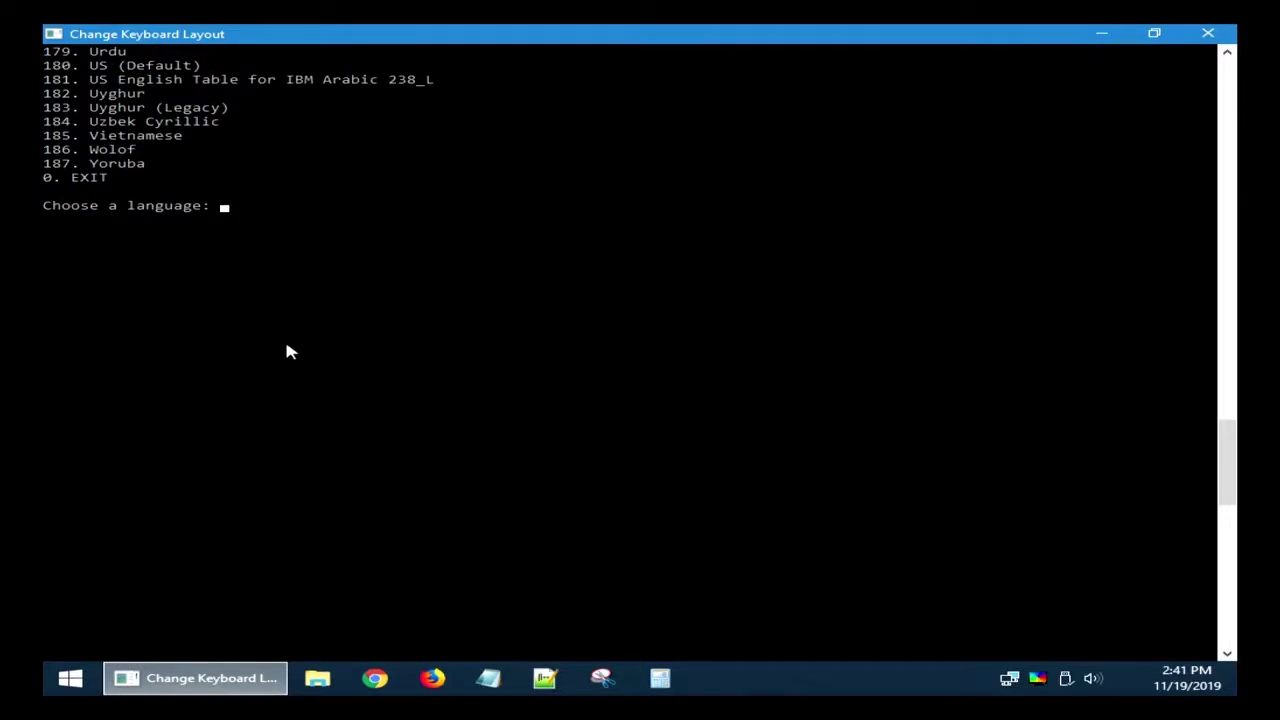
click(231, 215)
click(230, 207)
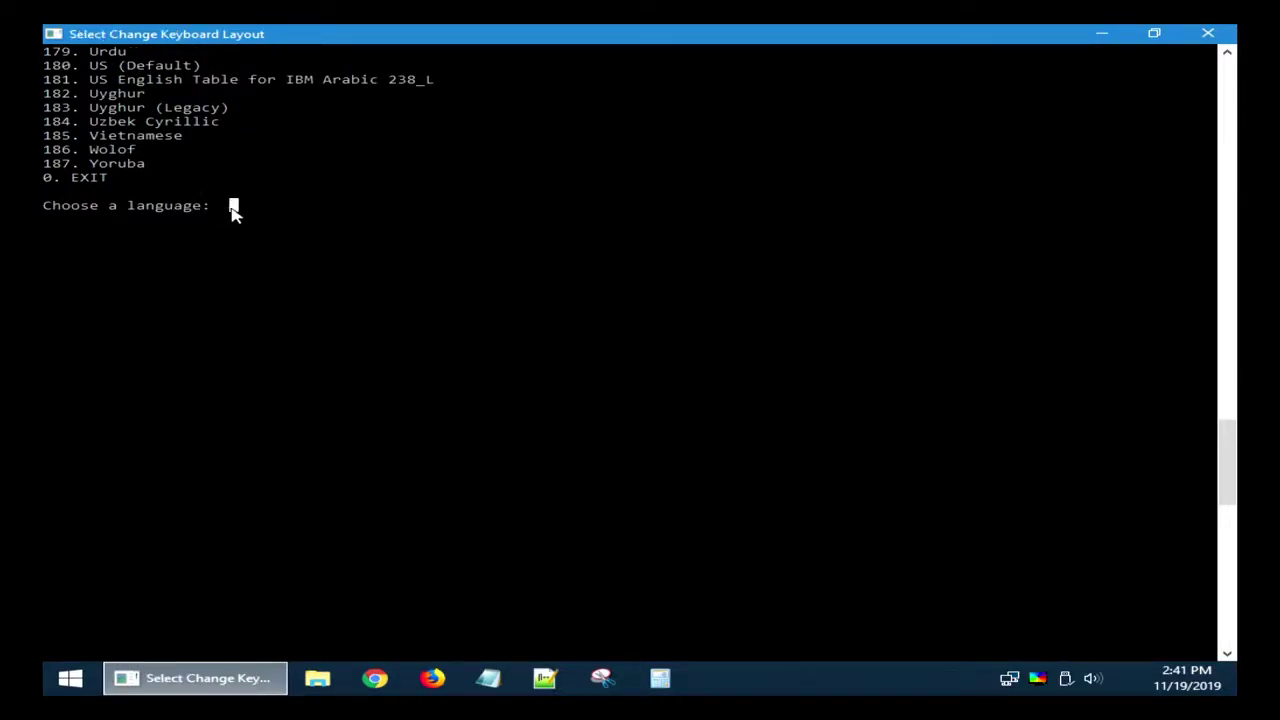
text(5)
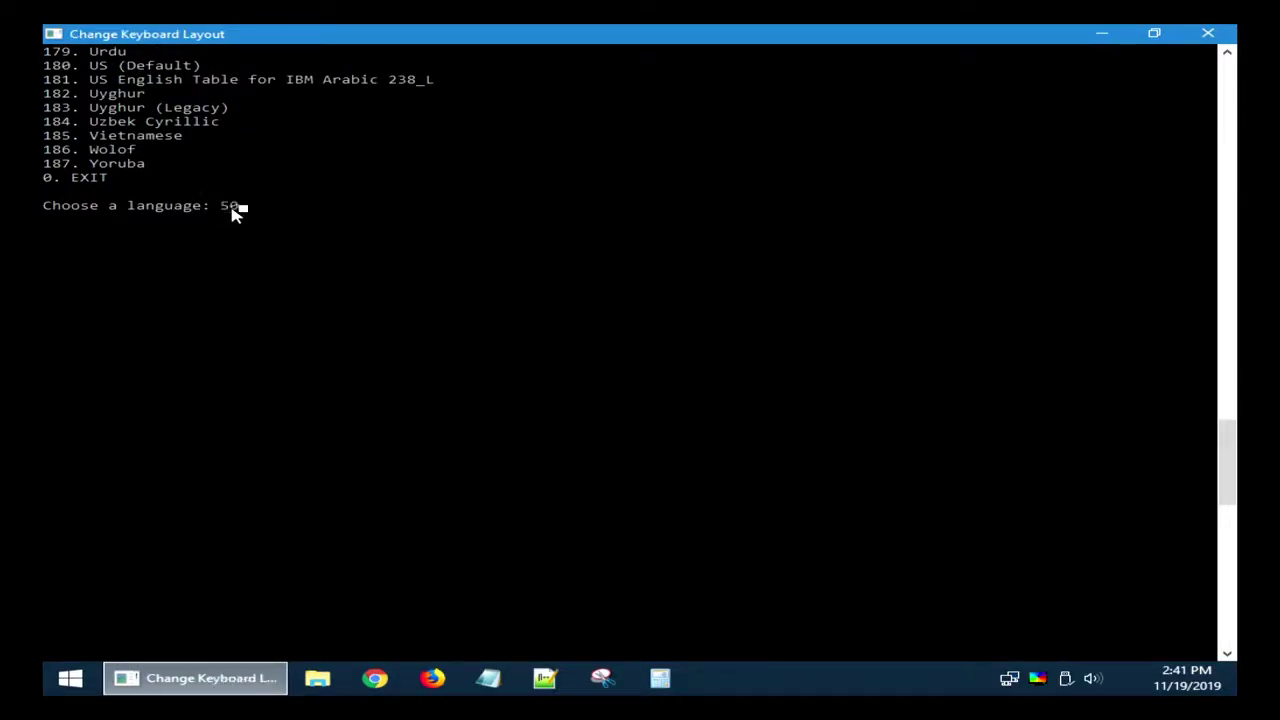
text(0)
key(Return)
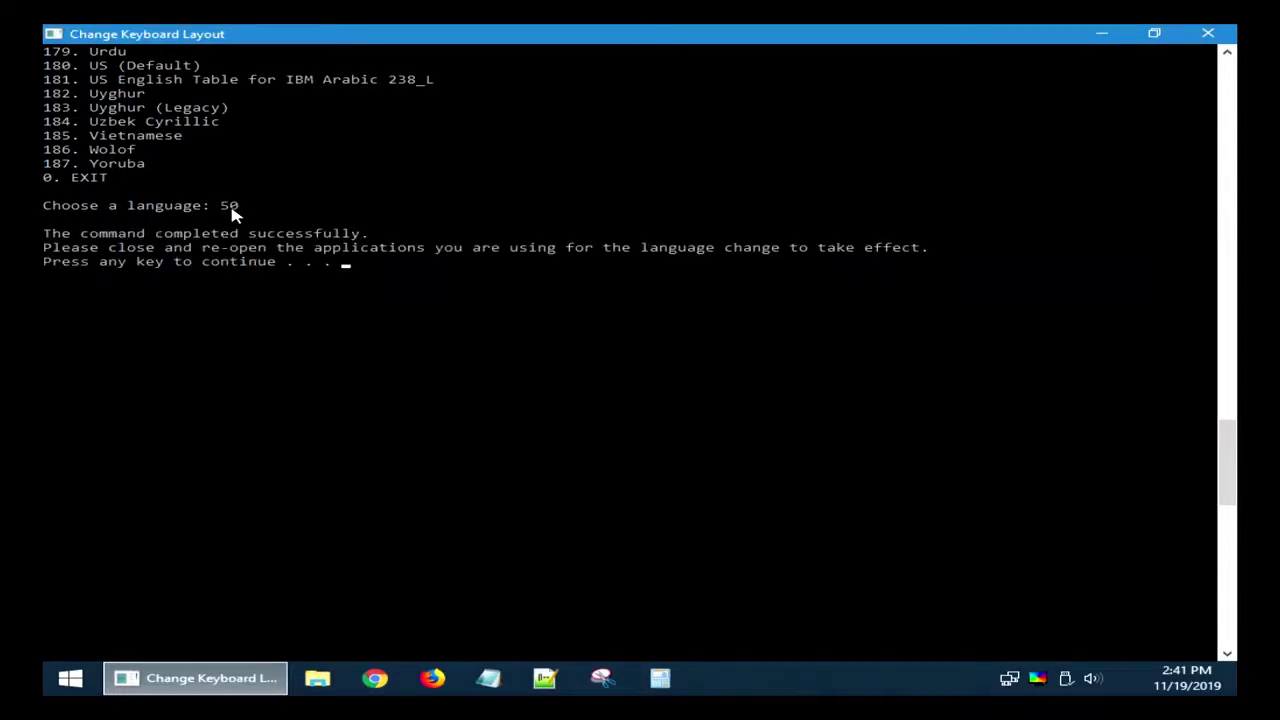
key(Return)
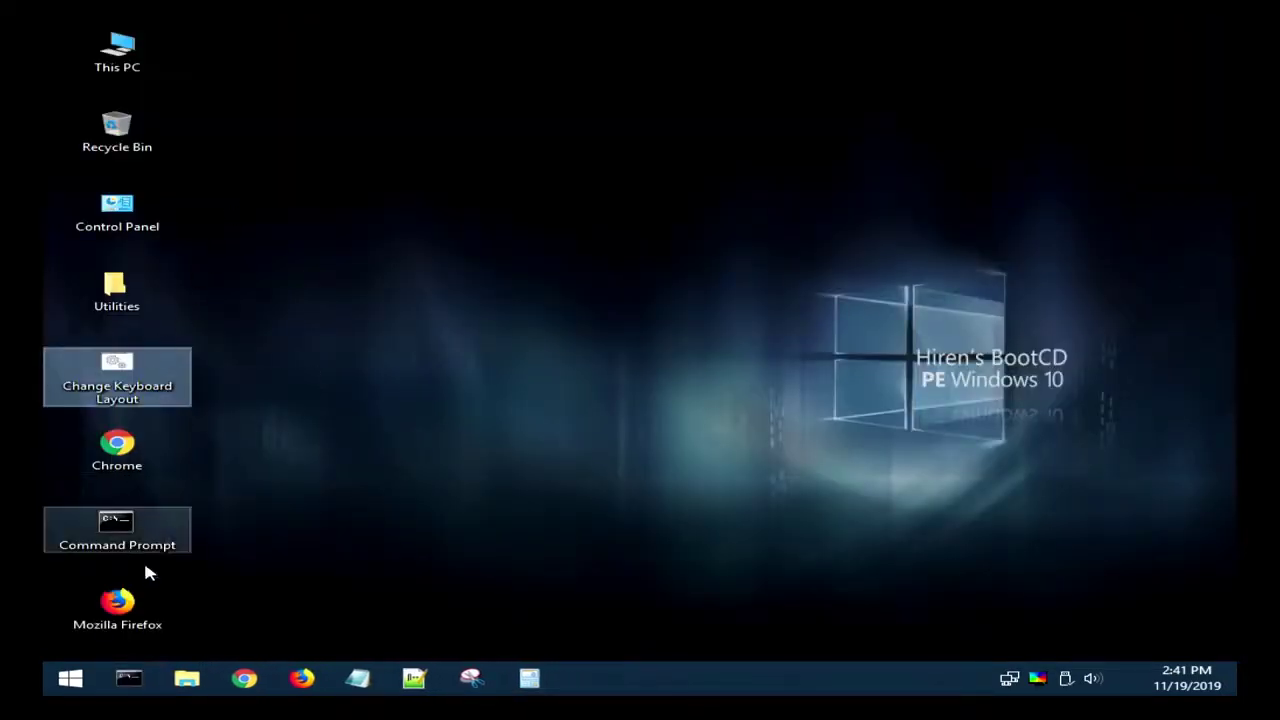
Test the keyboard layout by entering "azerty" in a new Command Prompt window, and close it
click(128, 679)
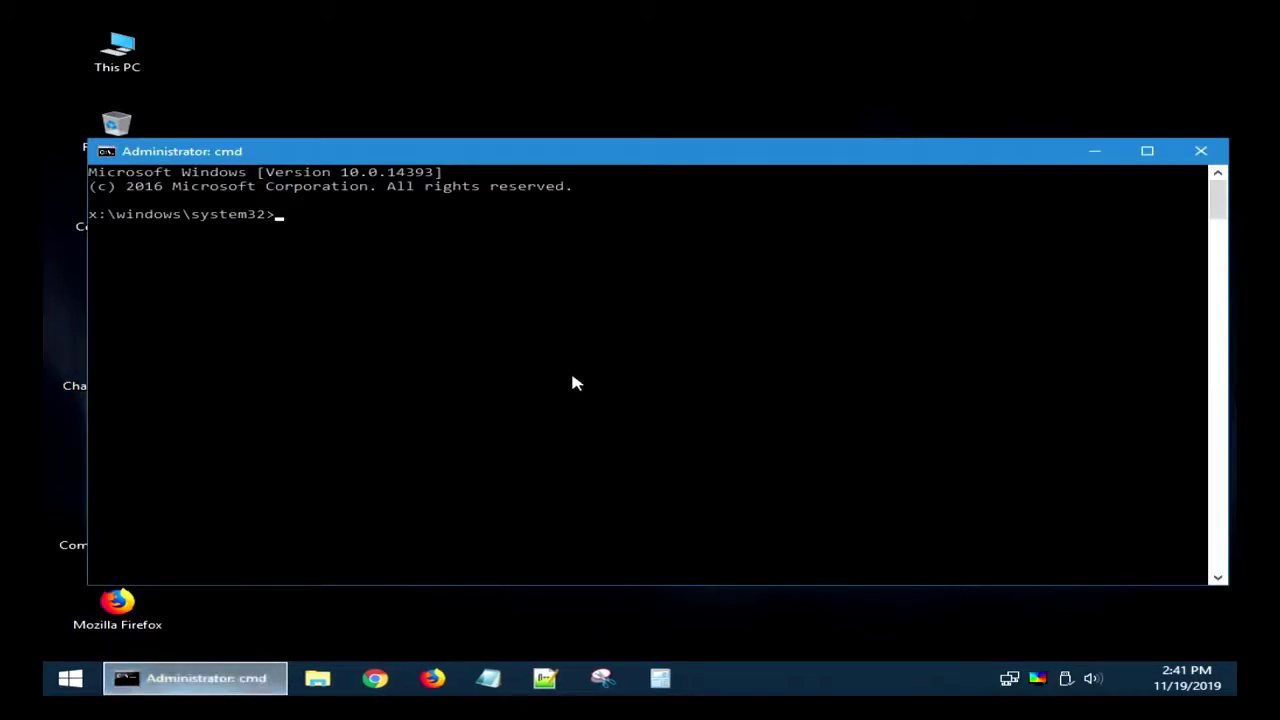
text(azert)
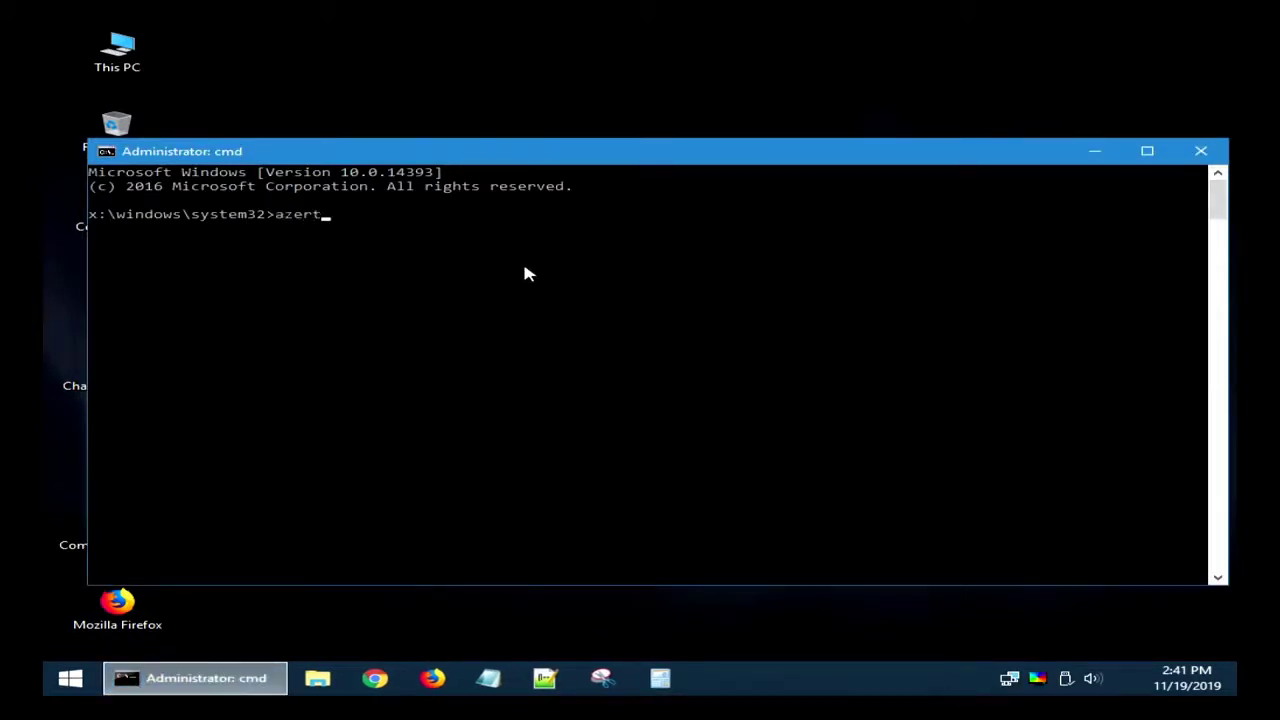
text(y)
key(Return)
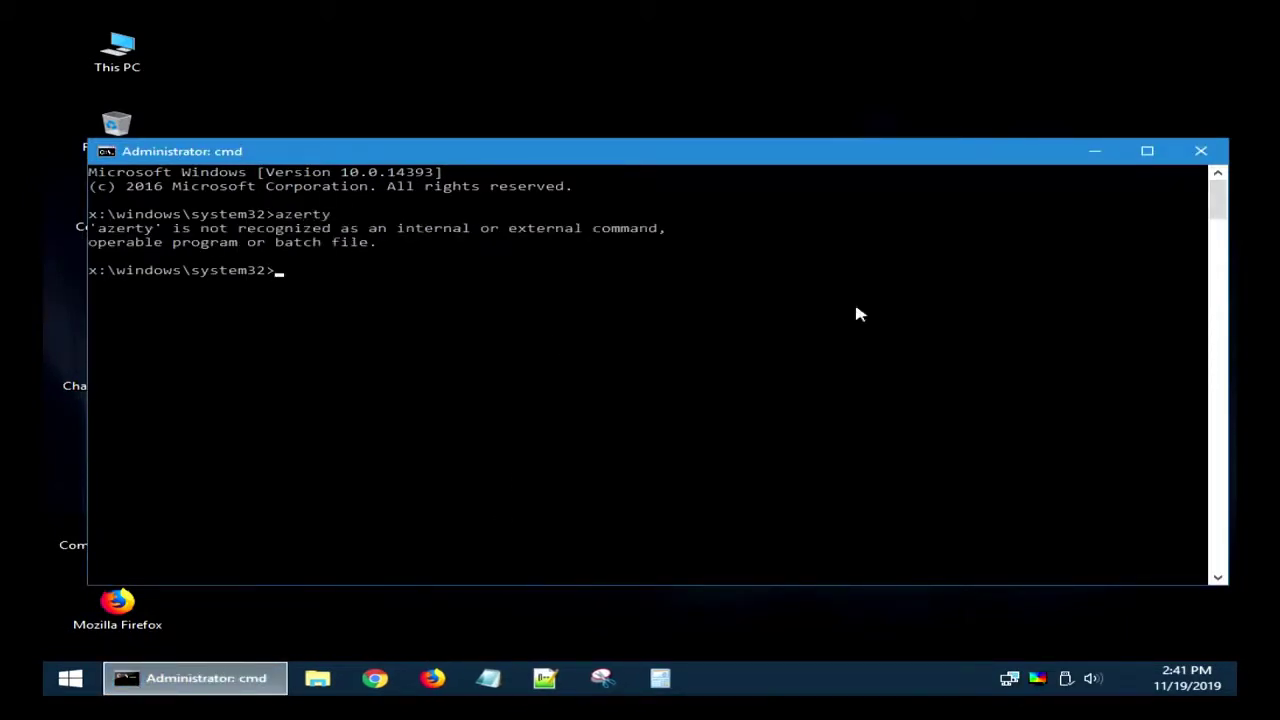
click(1199, 151)
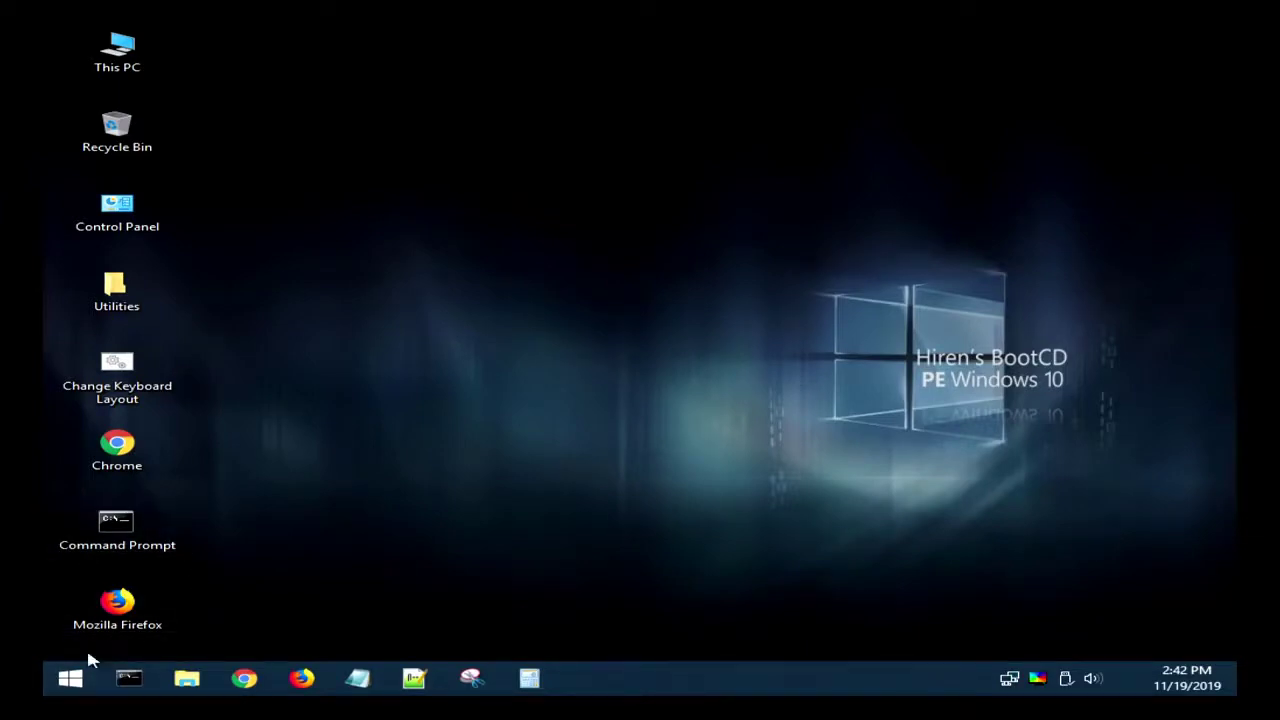
click(70, 682)
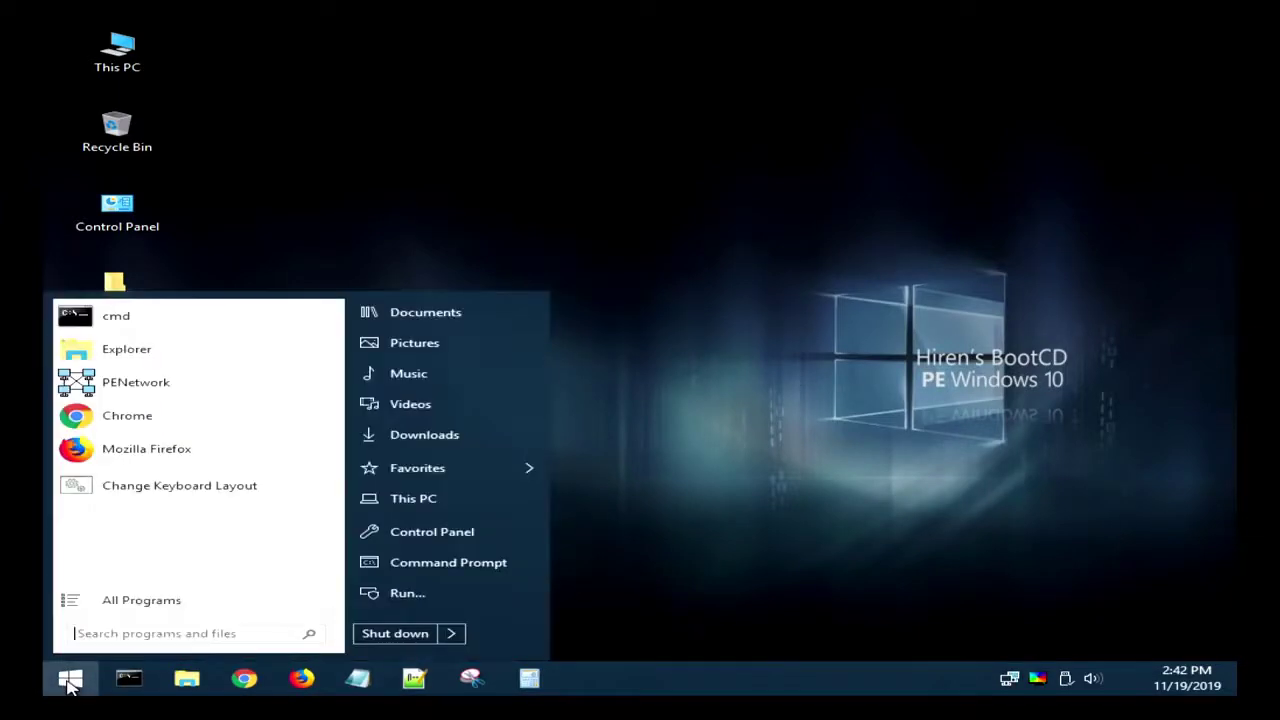
click(333, 178)
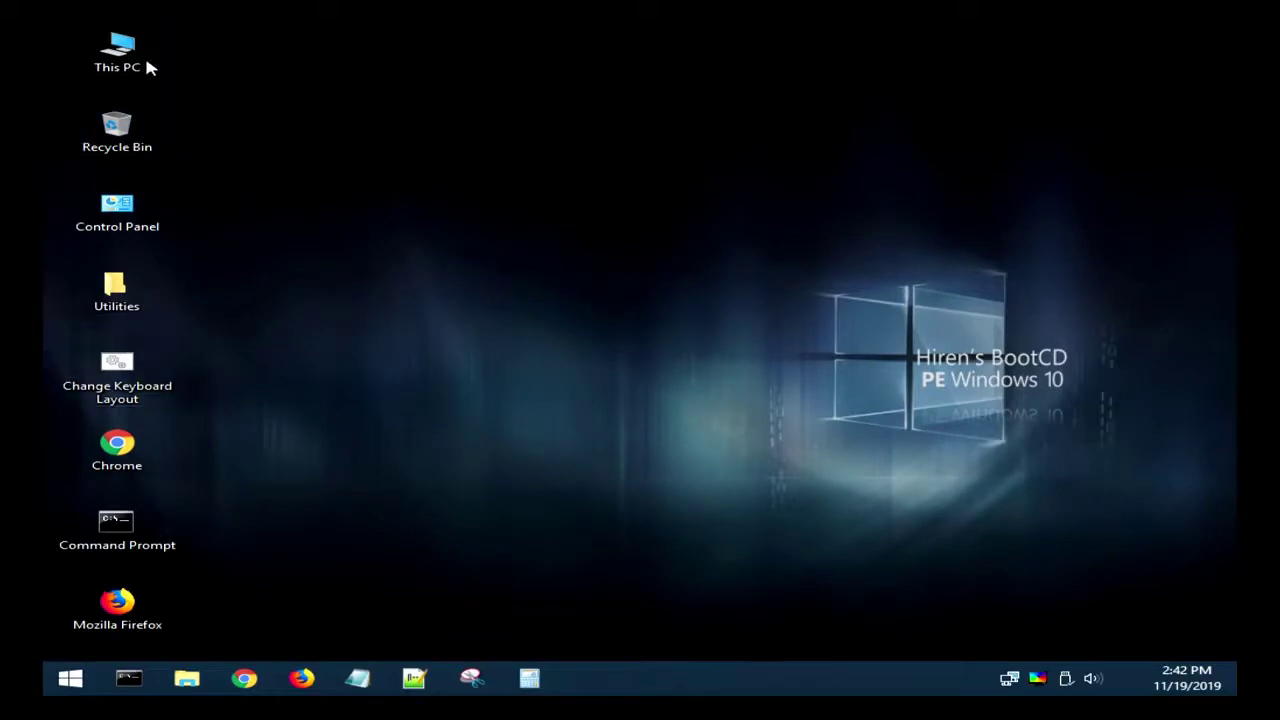
View the drives in This PC and the folders on Local Disk (C:), including Users, and close the window
double_click(112, 60)
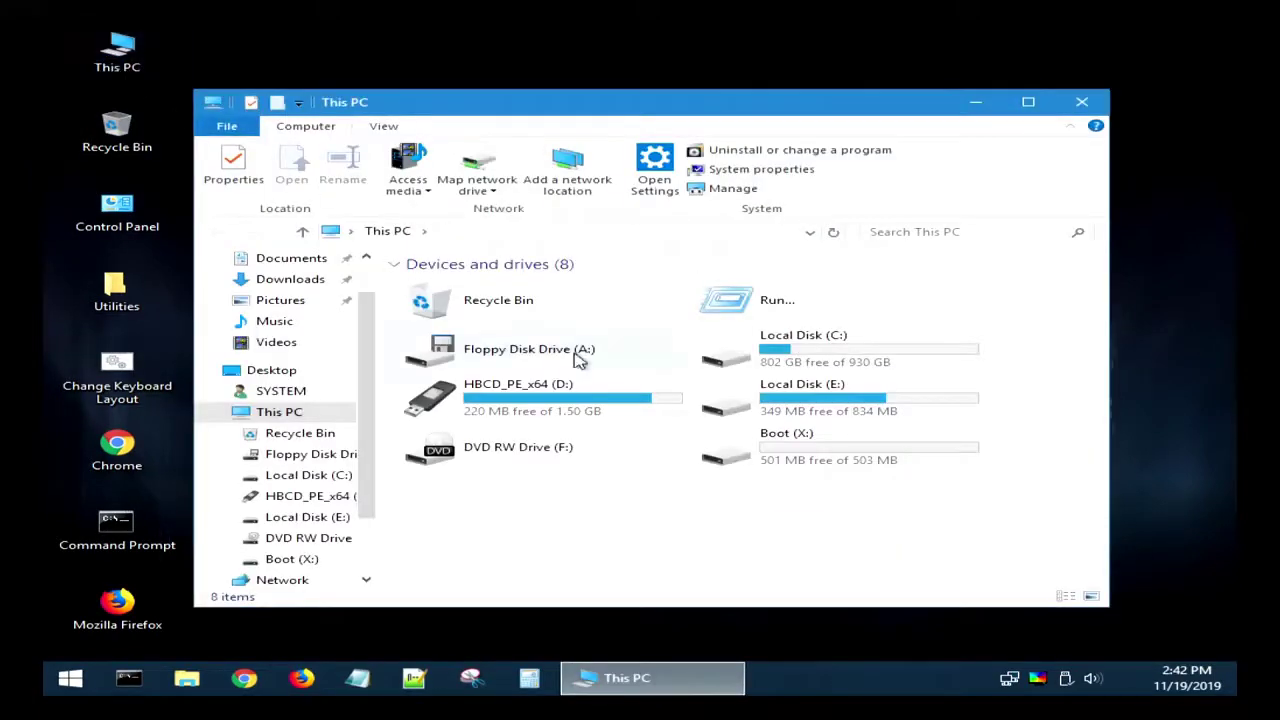
click(1030, 103)
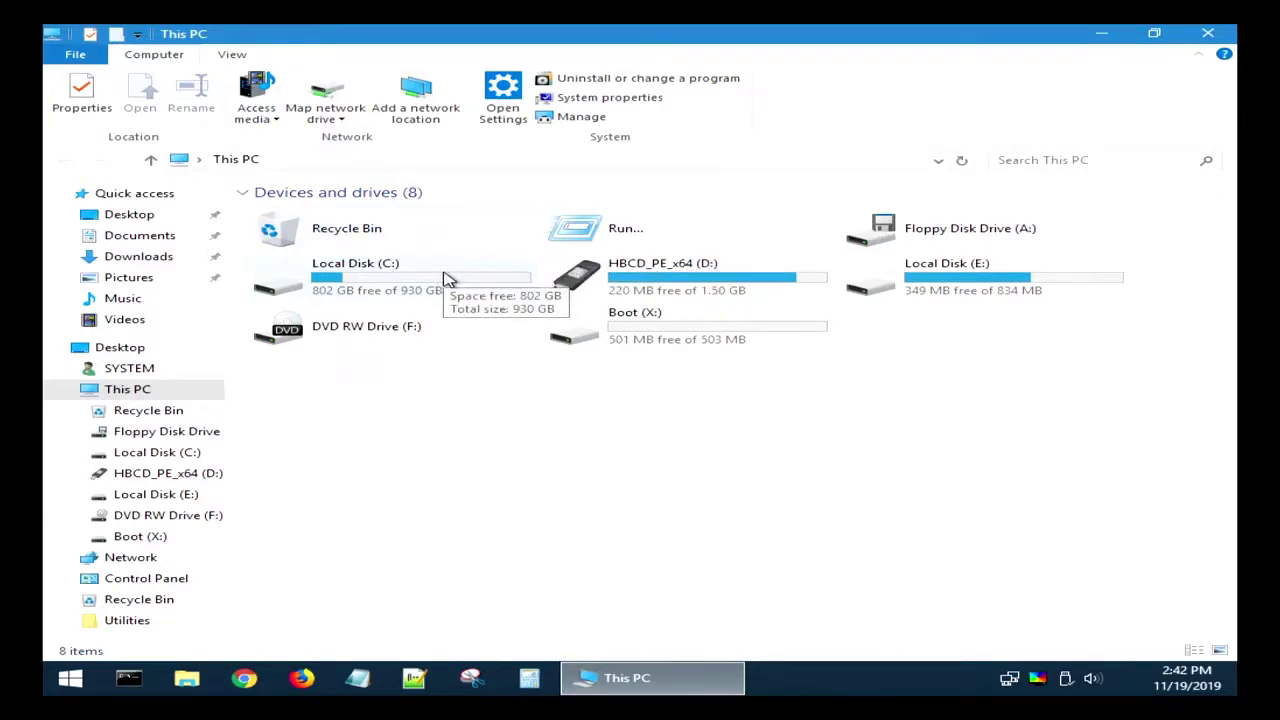
double_click(422, 289)
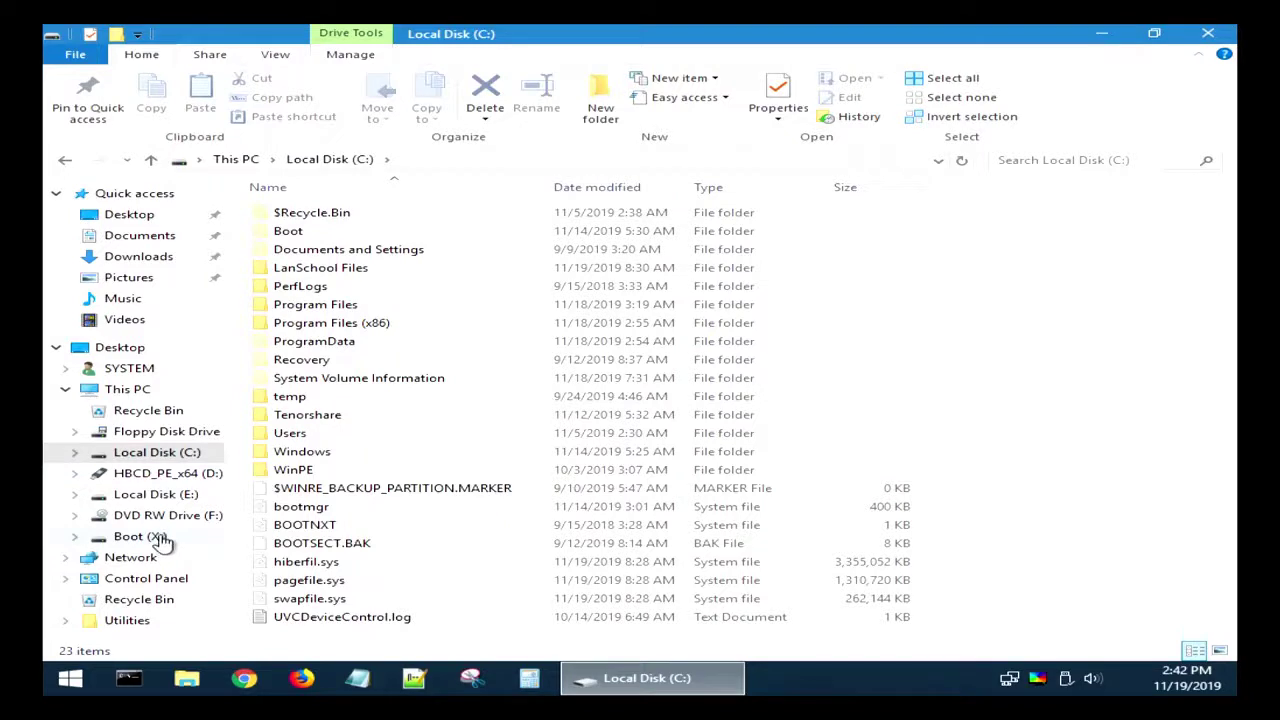
click(335, 436)
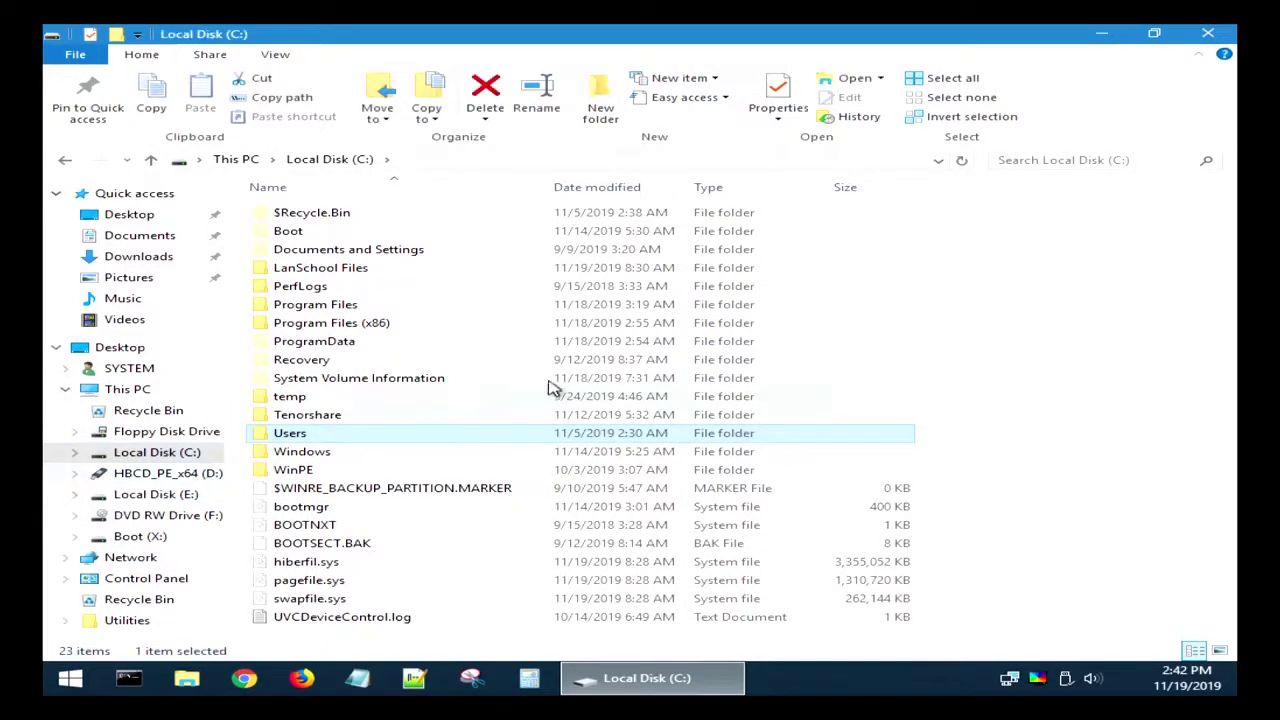
click(1208, 34)
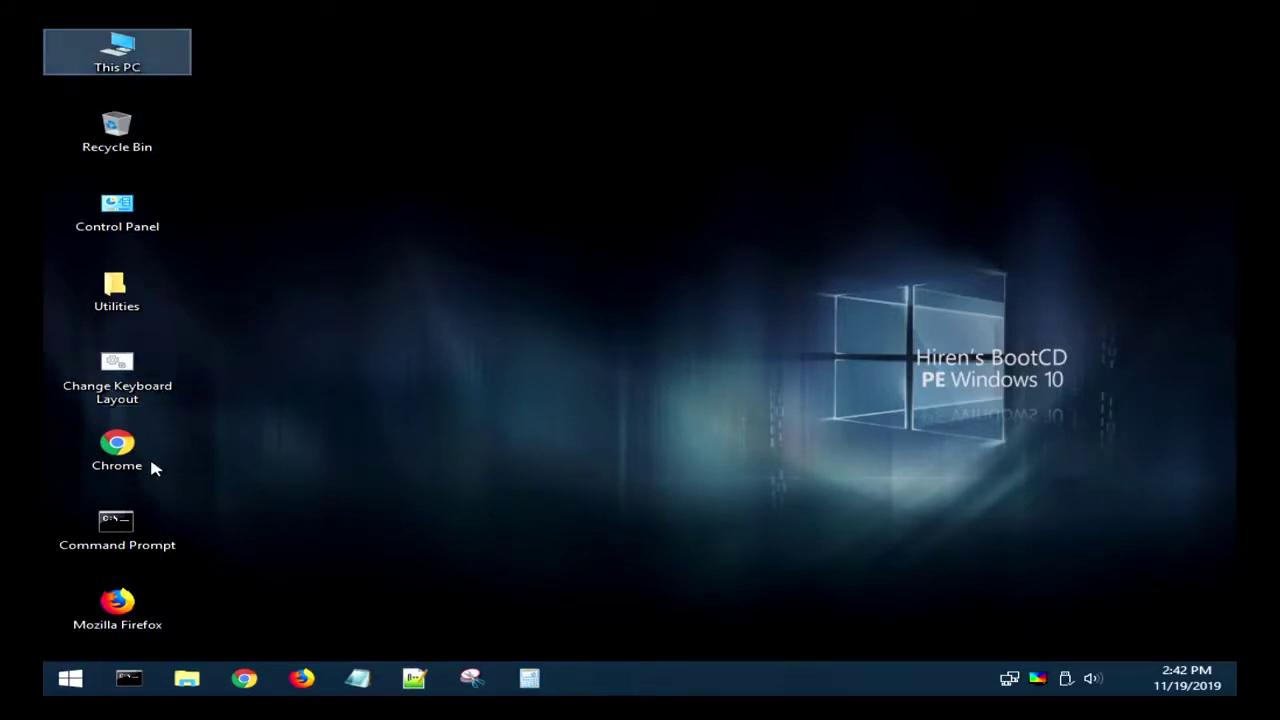
Show all available programs and view the tools in the Accessories group, leaving it collapsed
click(90, 692)
click(147, 603)
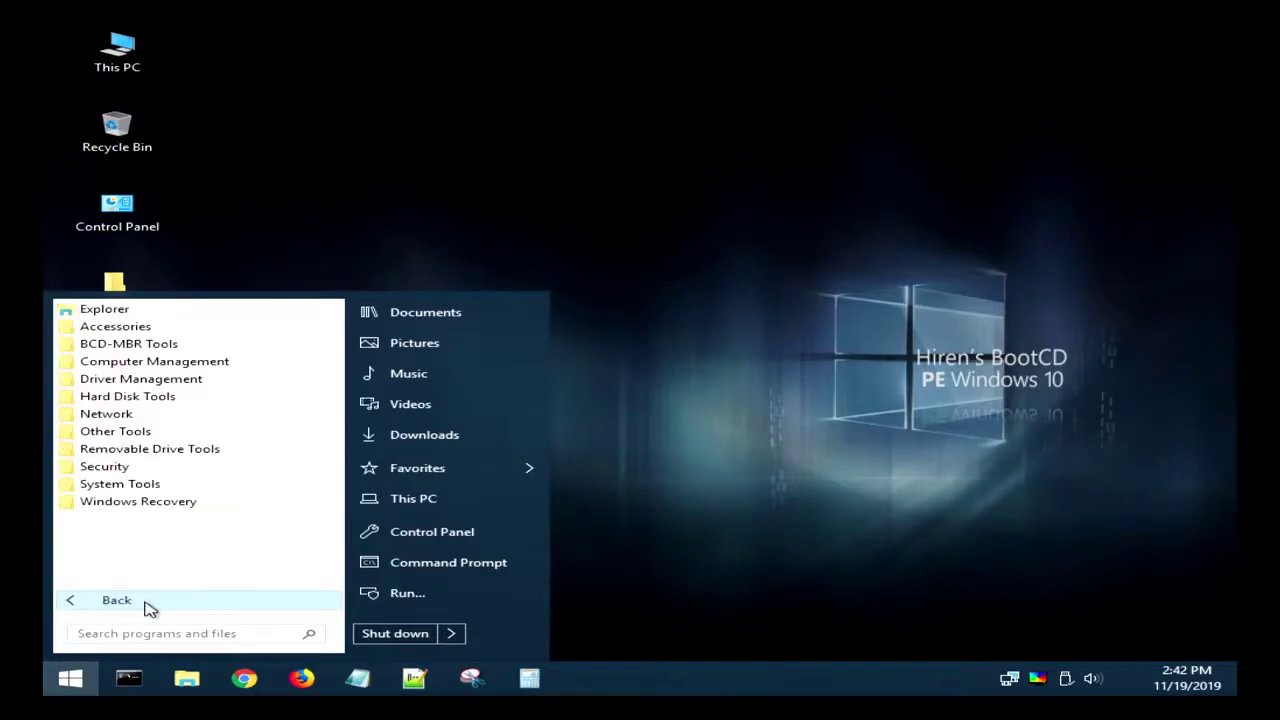
click(163, 332)
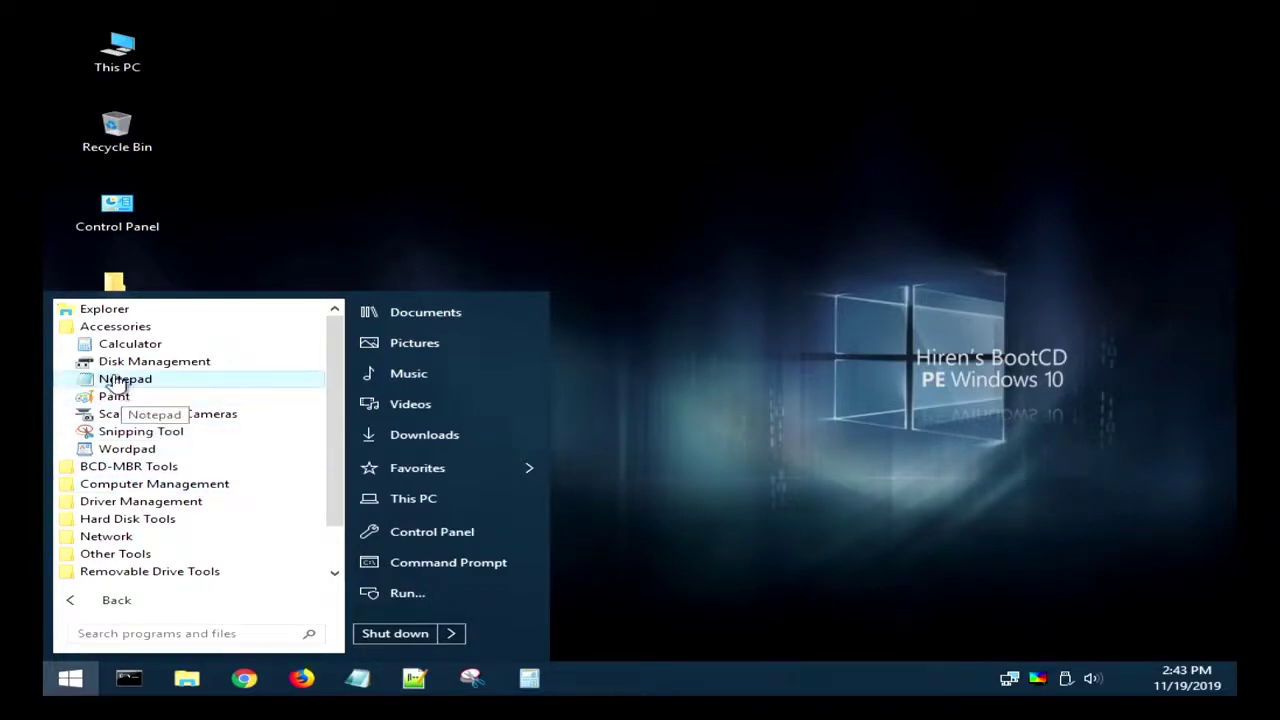
click(107, 328)
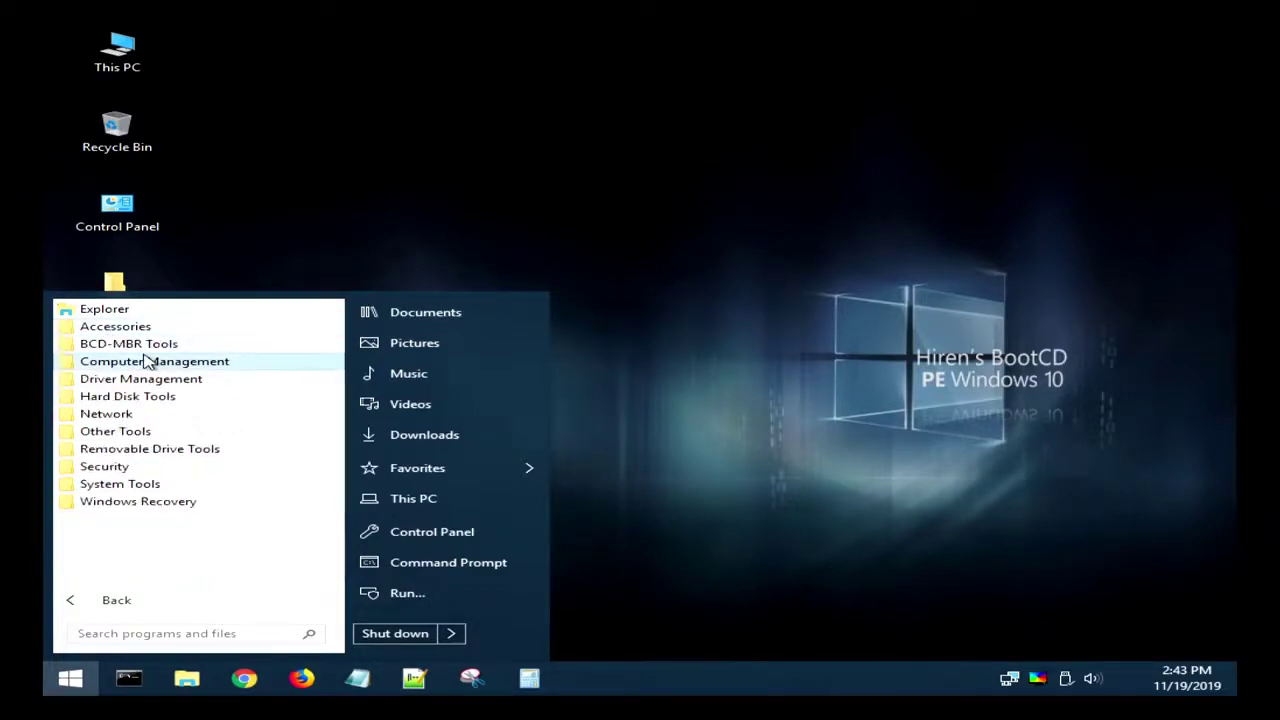
Launch BootIce from the BCD-MBR Tools program group
click(140, 344)
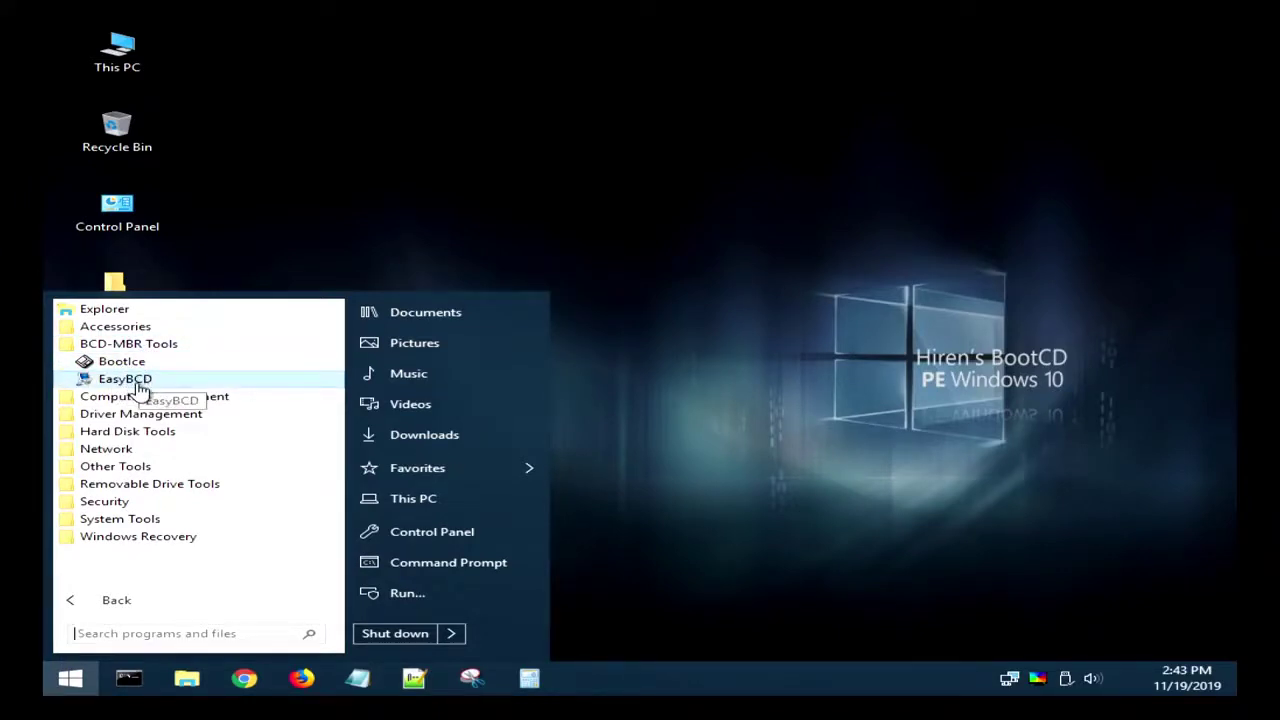
click(136, 364)
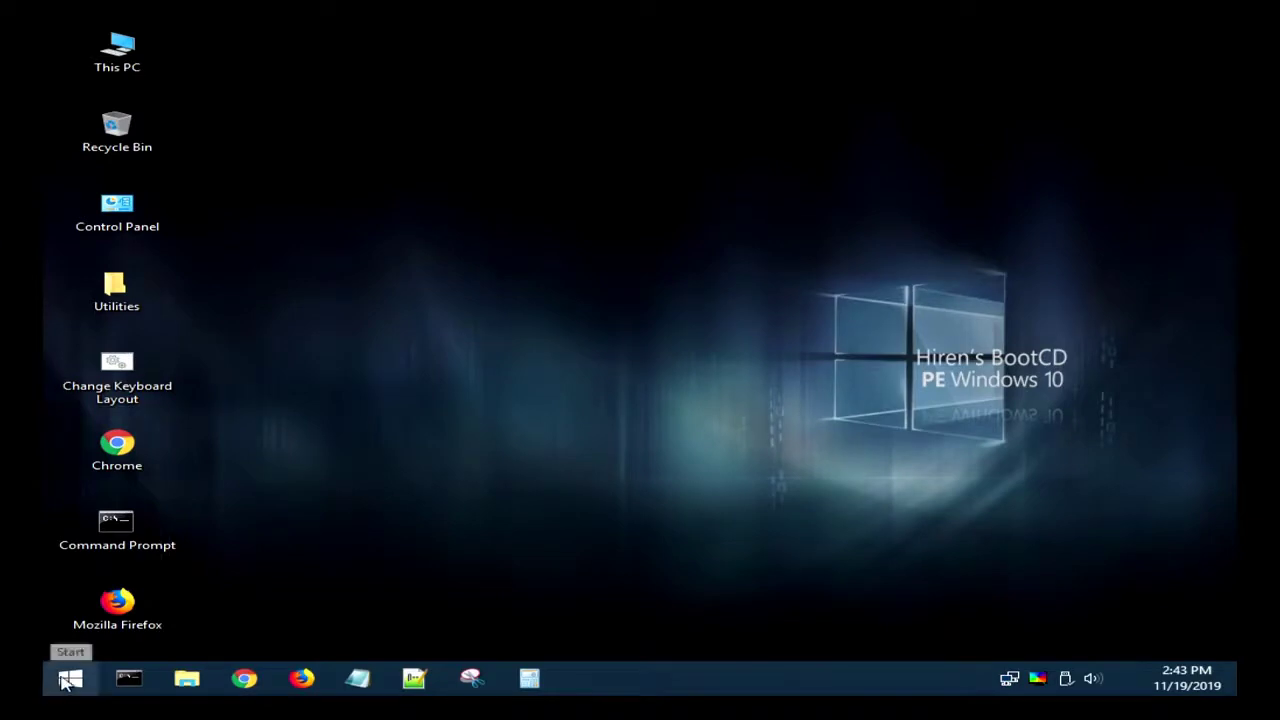
Launch EasyBCD from the BCD-MBR Tools program group
click(70, 678)
click(163, 603)
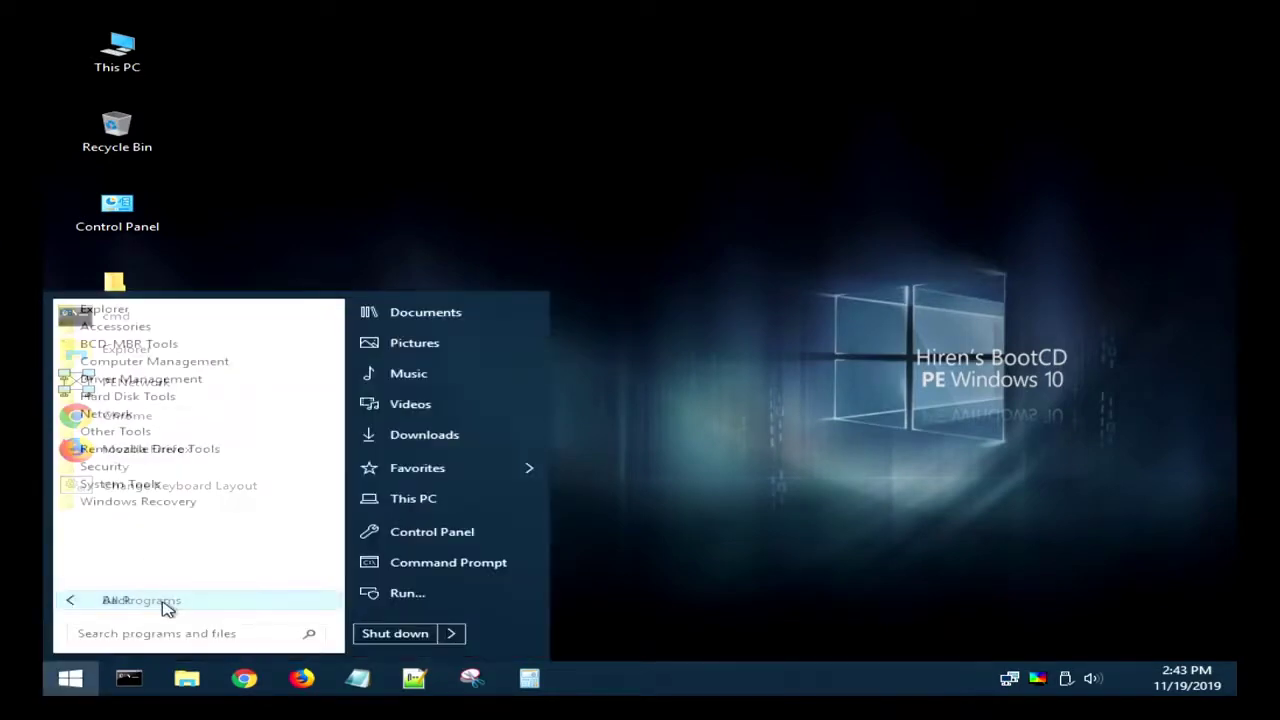
click(171, 343)
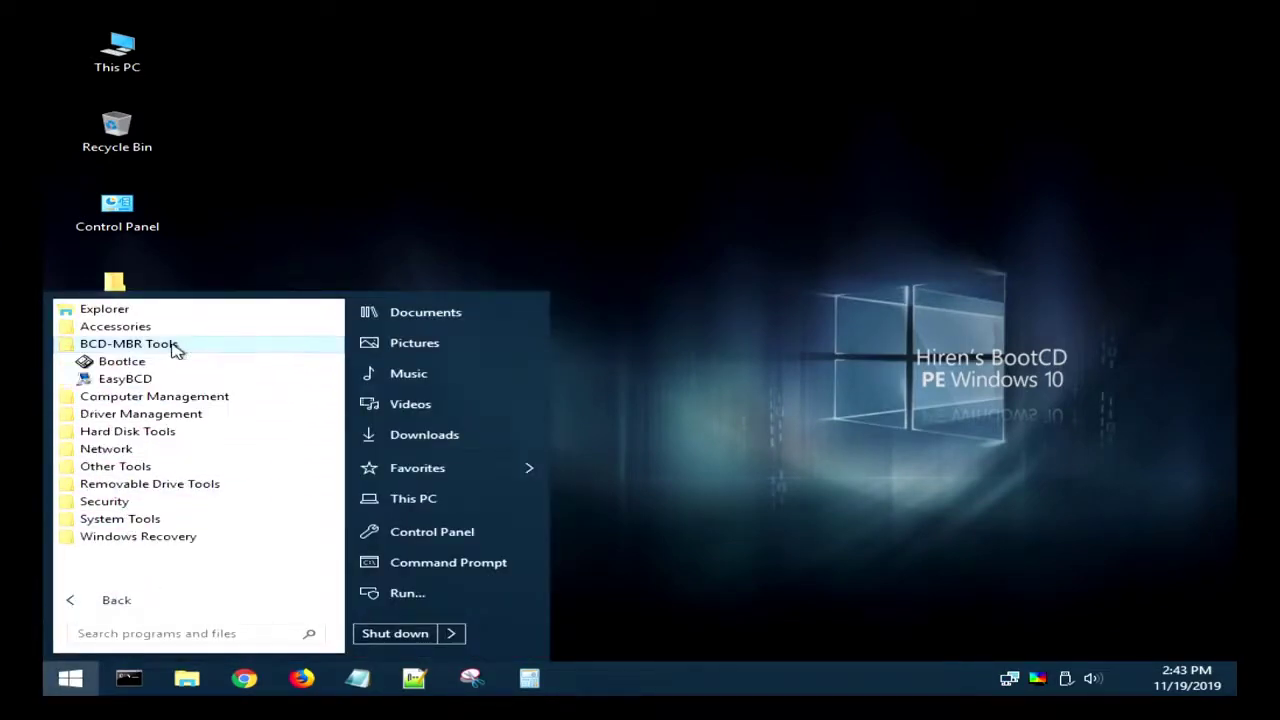
click(125, 378)
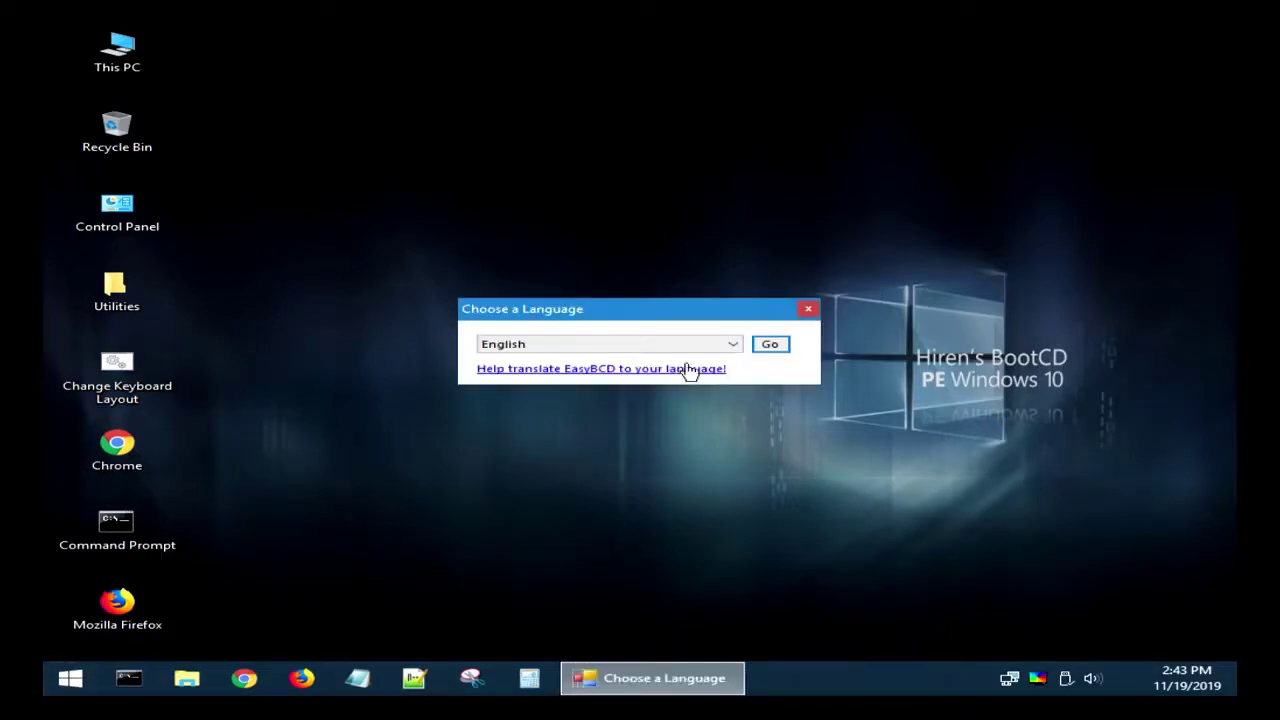
Choose Français as the EasyBCD language and start the program
click(730, 347)
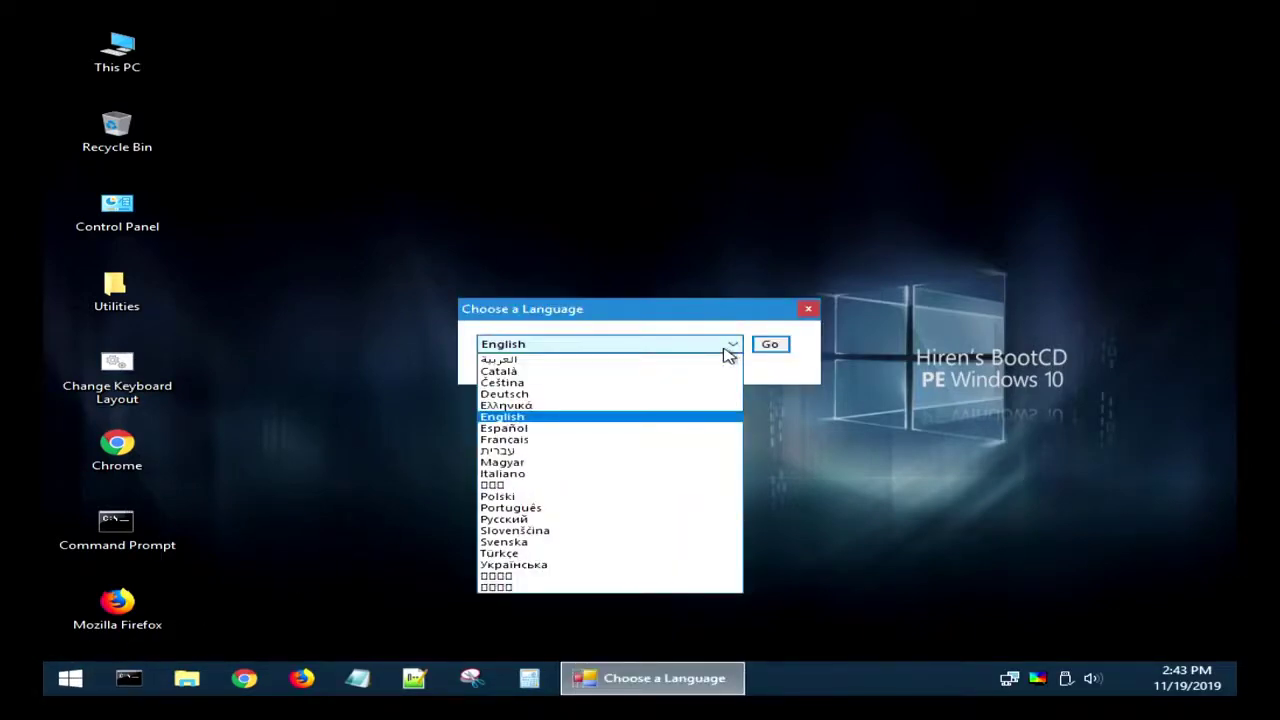
click(555, 441)
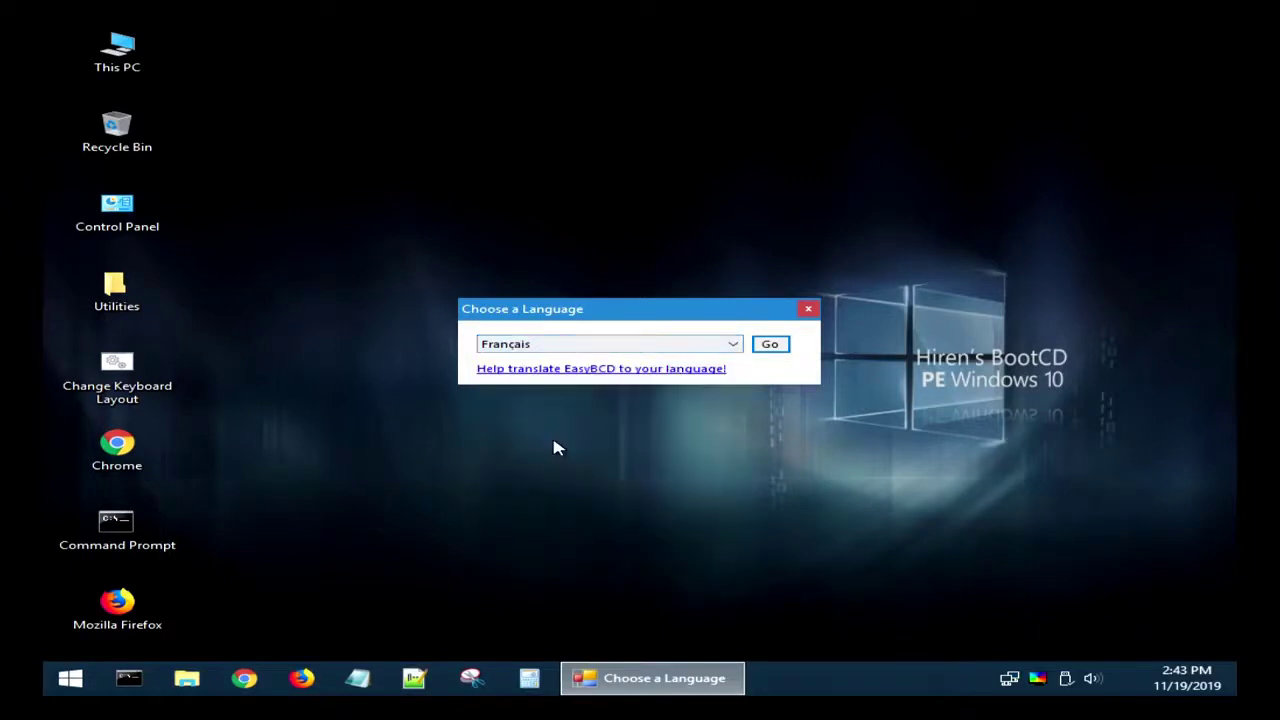
click(772, 348)
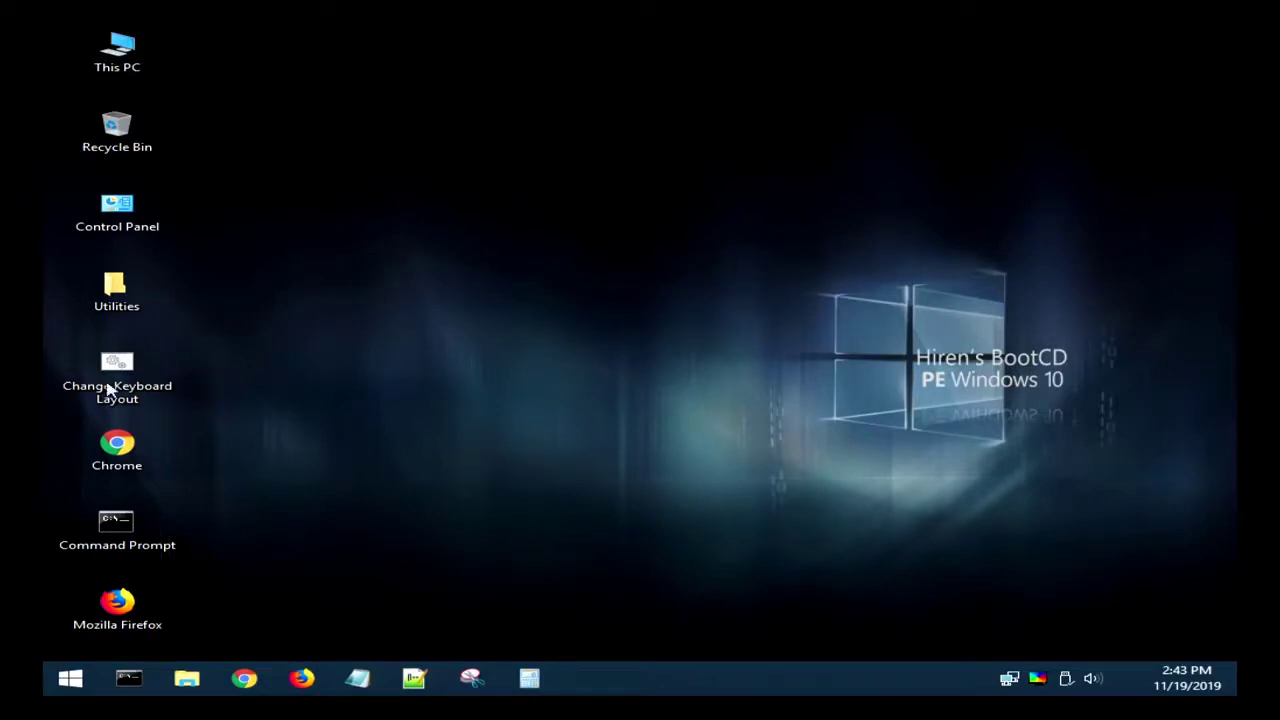
Show all available programs and view the tools in the Computer Management group, leaving it collapsed
click(63, 692)
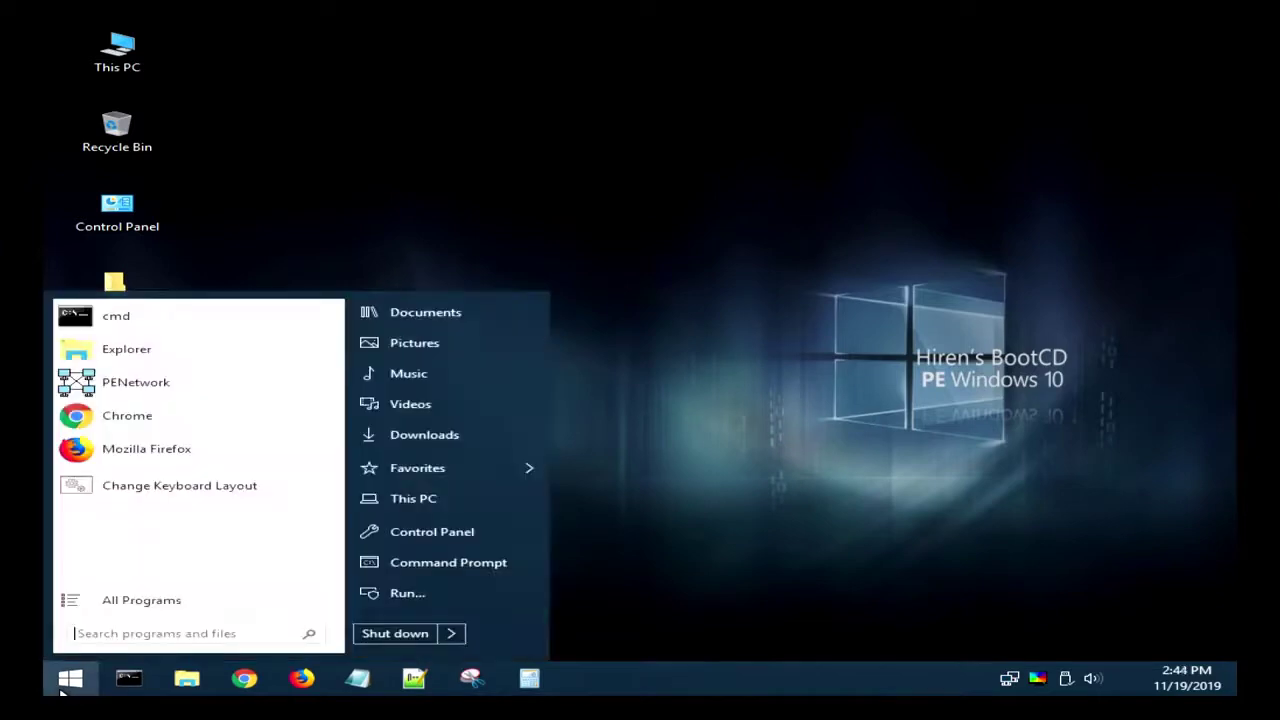
click(106, 604)
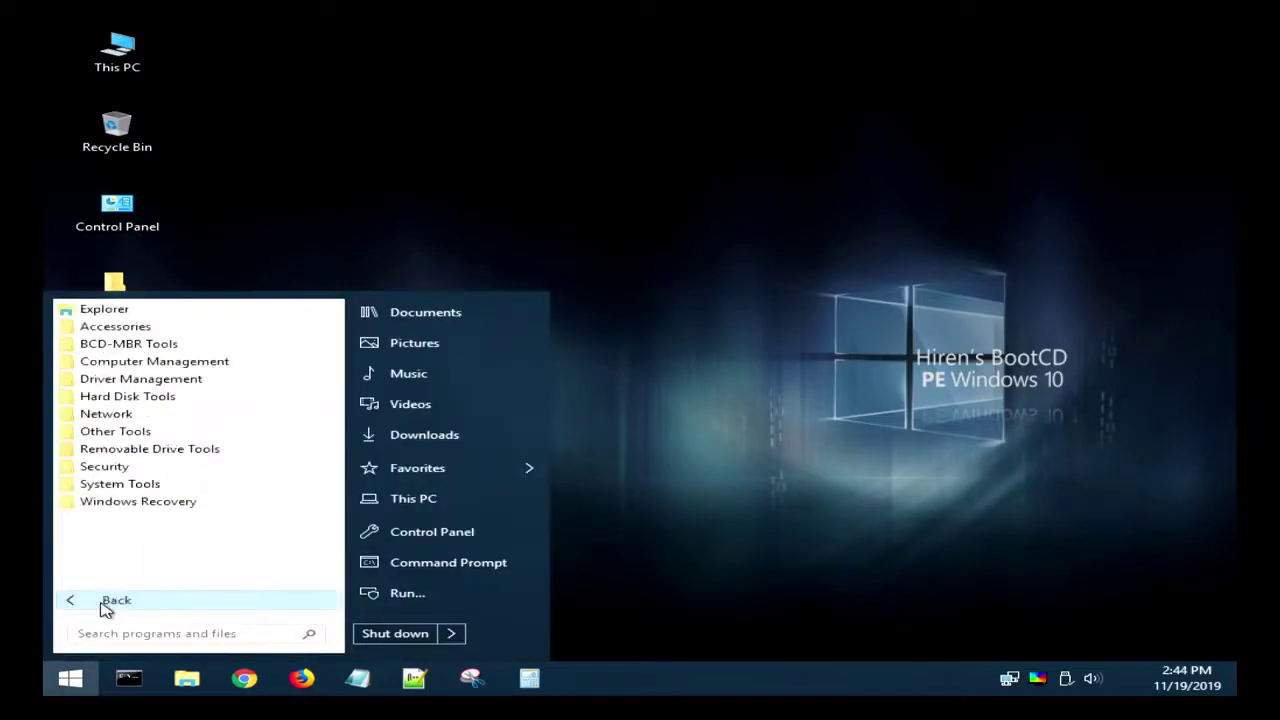
click(166, 362)
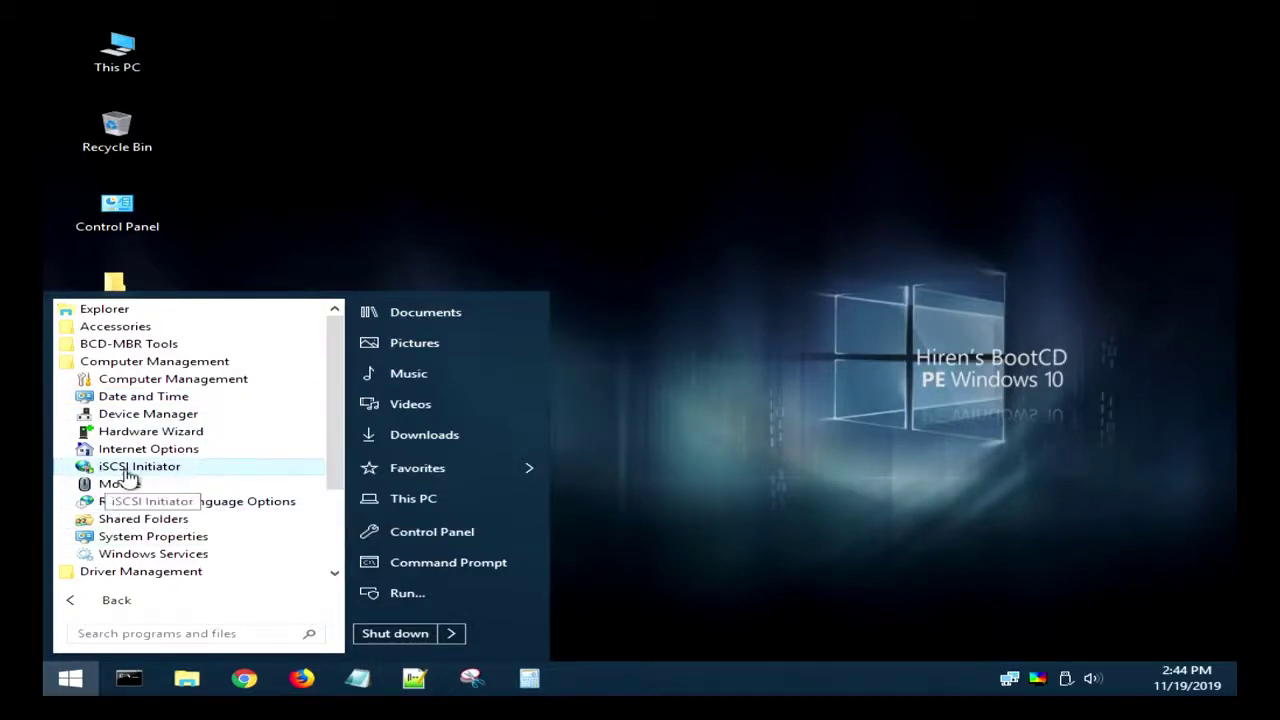
click(100, 362)
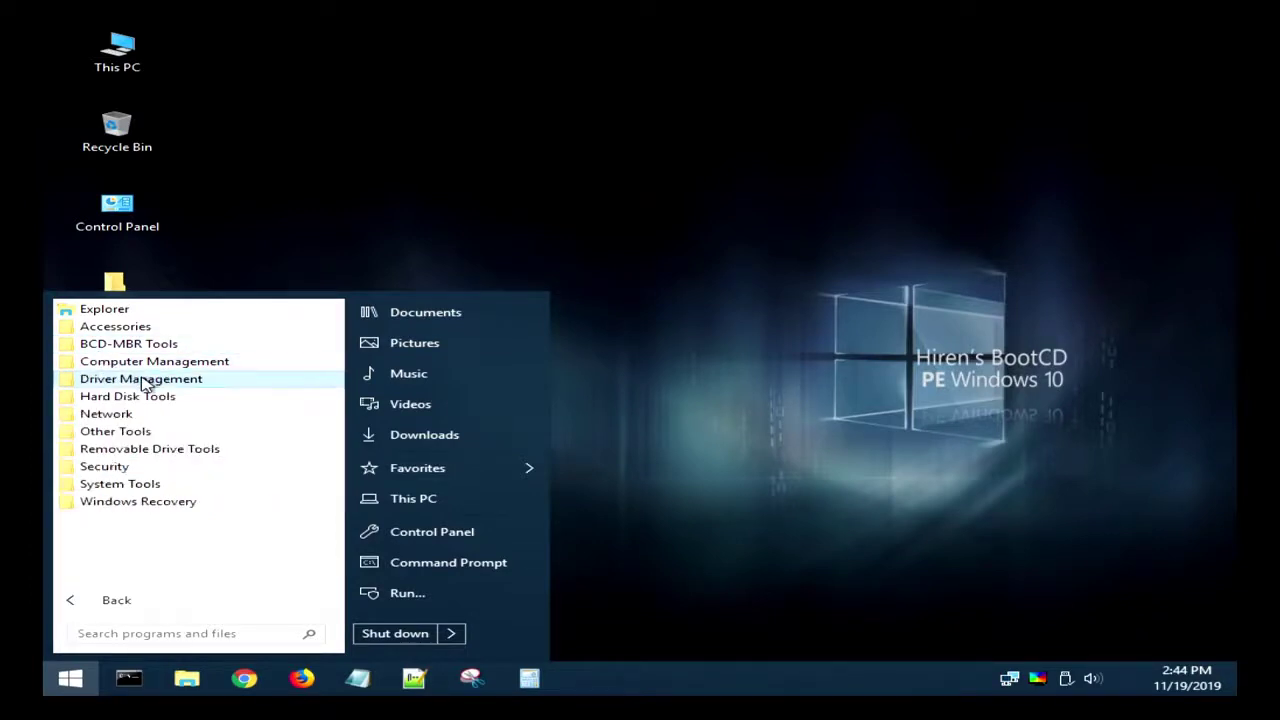
Launch DotNet Version Detector from the Driver Management program group
click(146, 380)
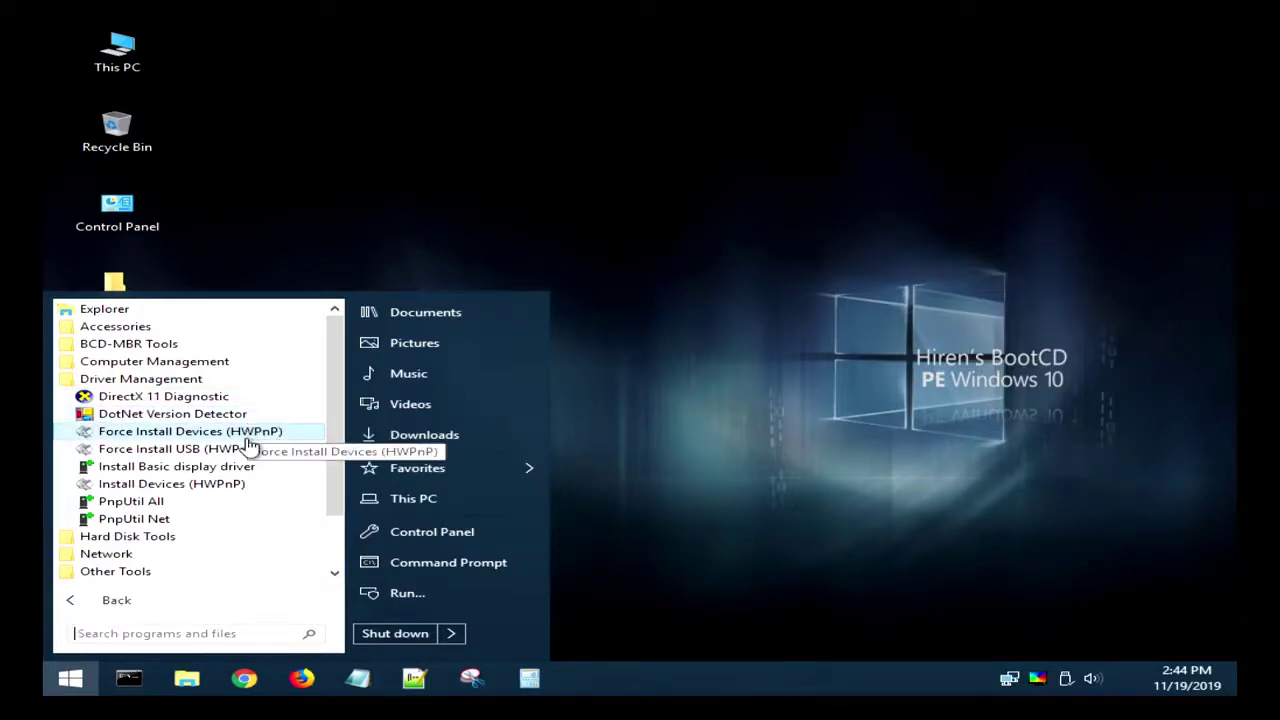
click(208, 413)
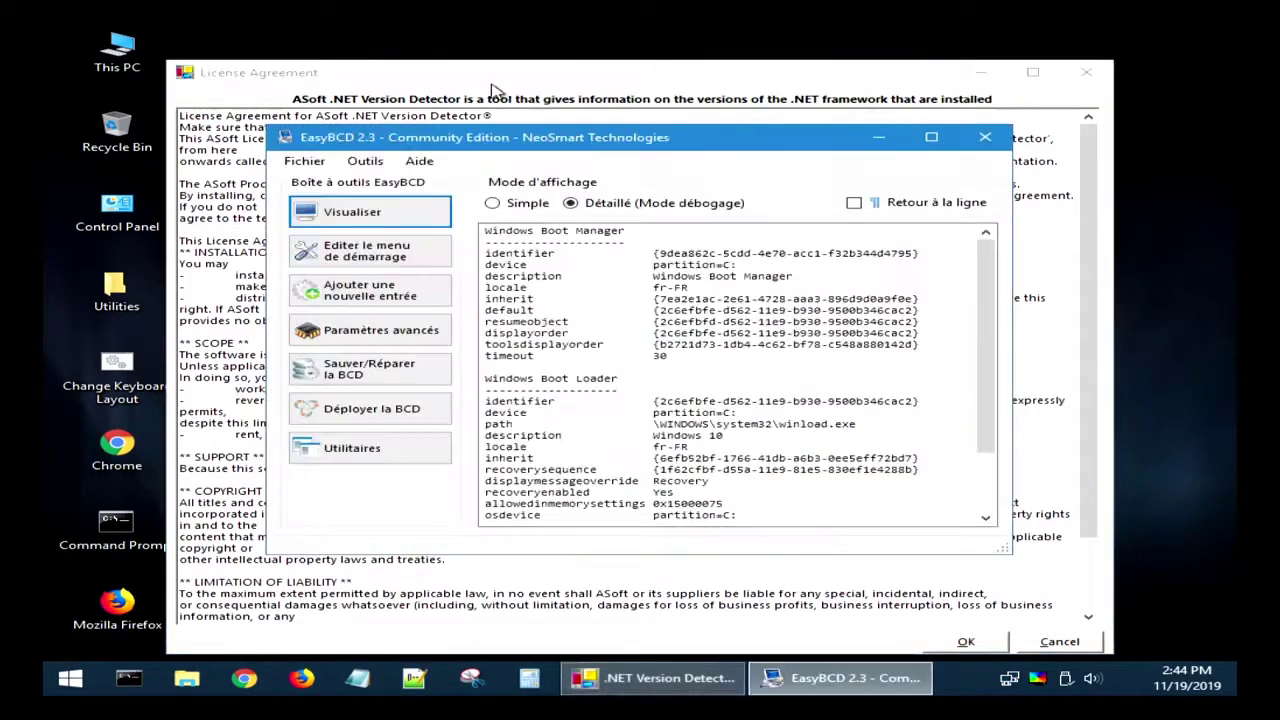
Minimize the .NET Version Detector license agreement and enlarge the EasyBCD window to view the detailed boot configuration
drag(605, 144, 520, 52)
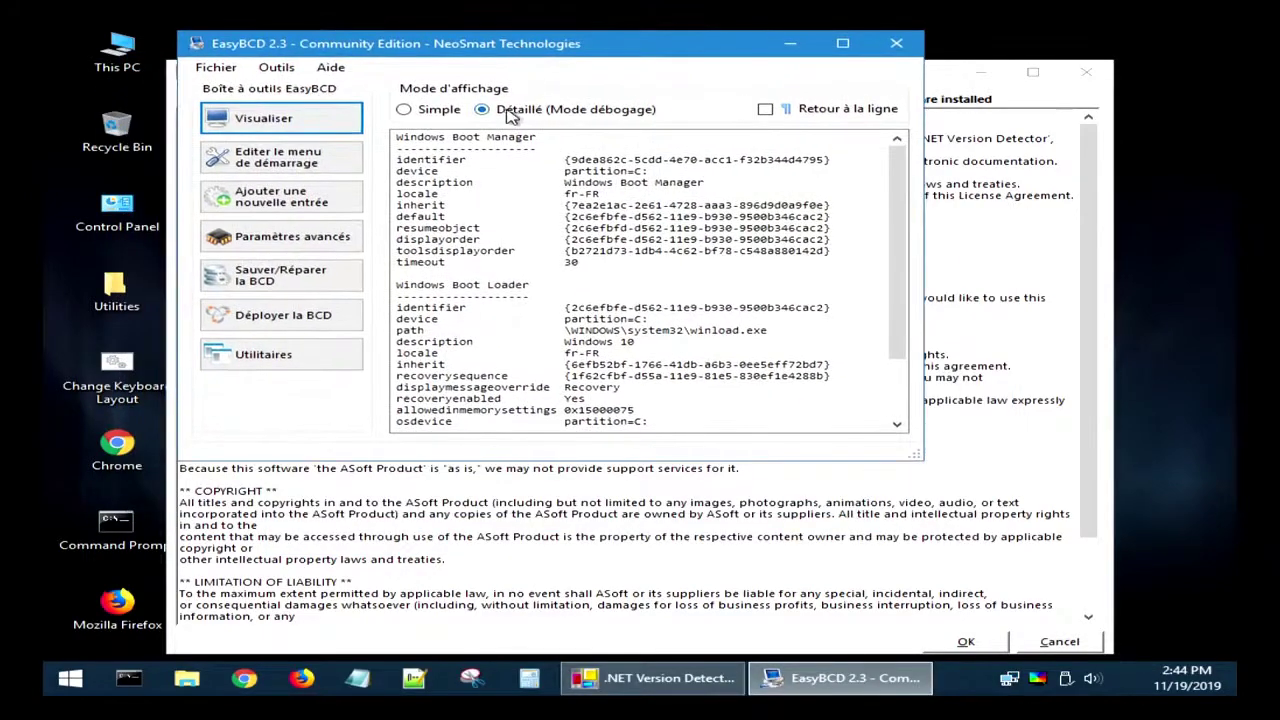
click(981, 72)
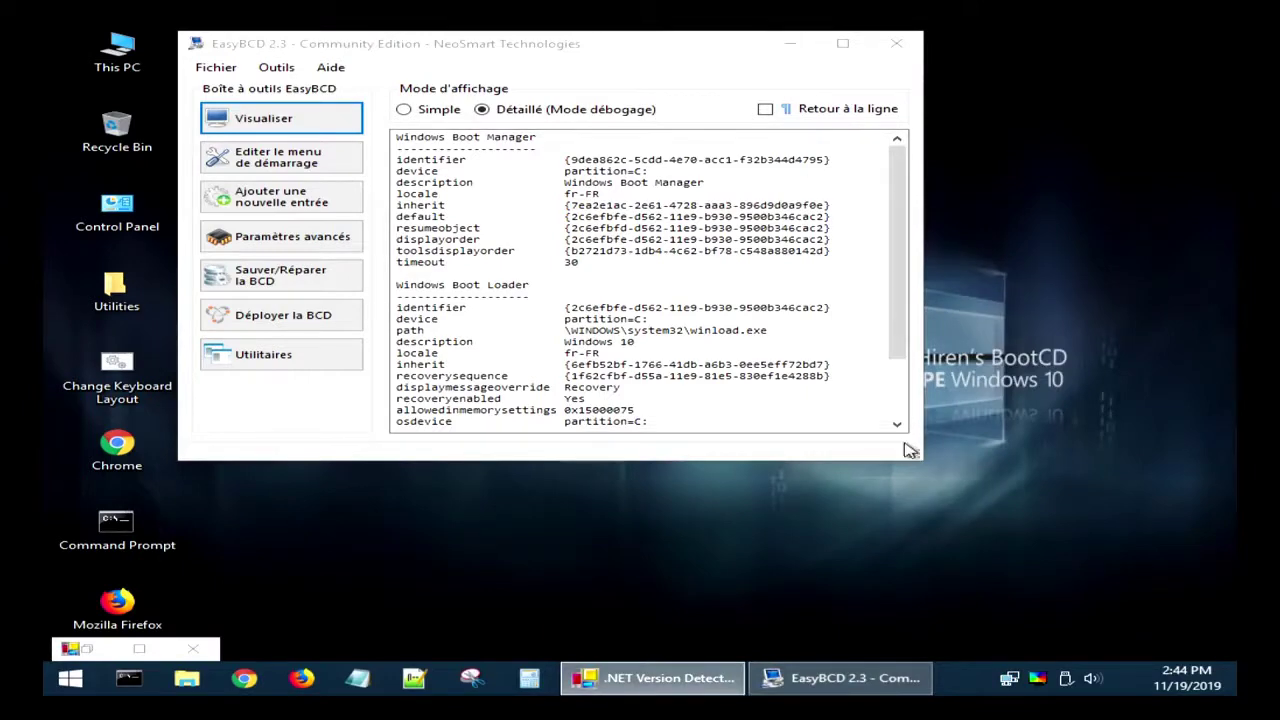
drag(914, 457, 1140, 630)
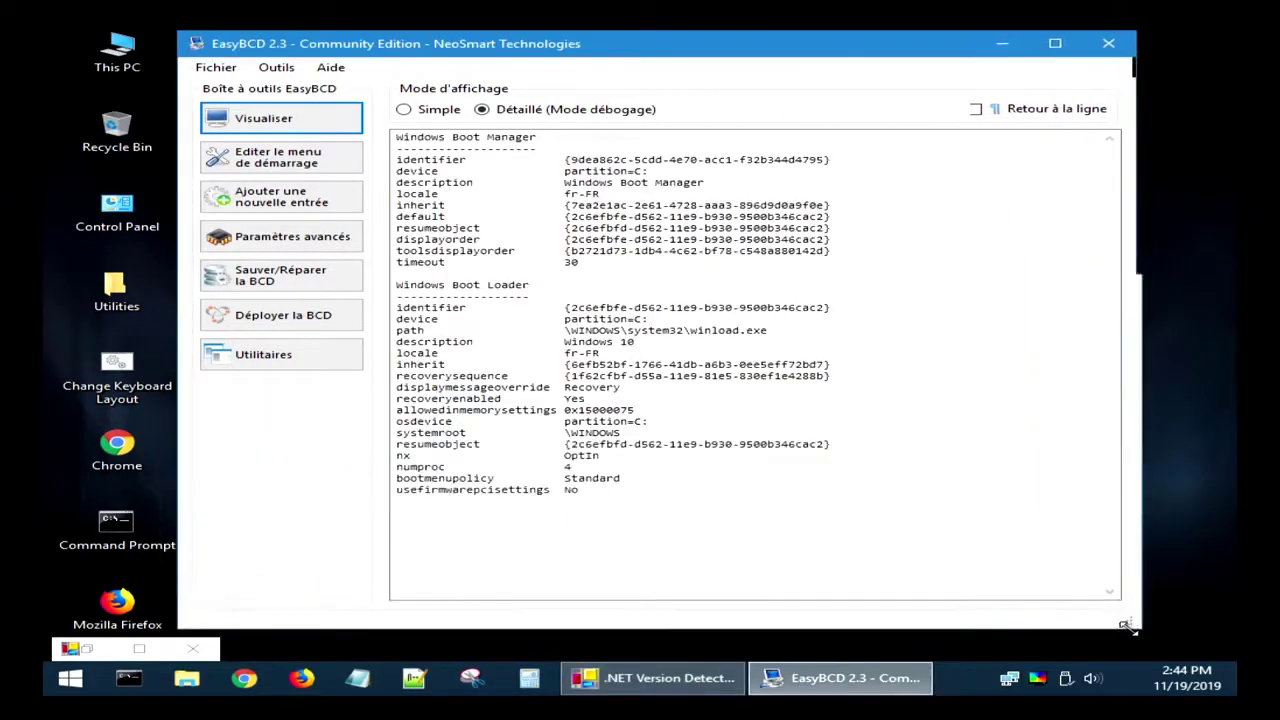
click(312, 127)
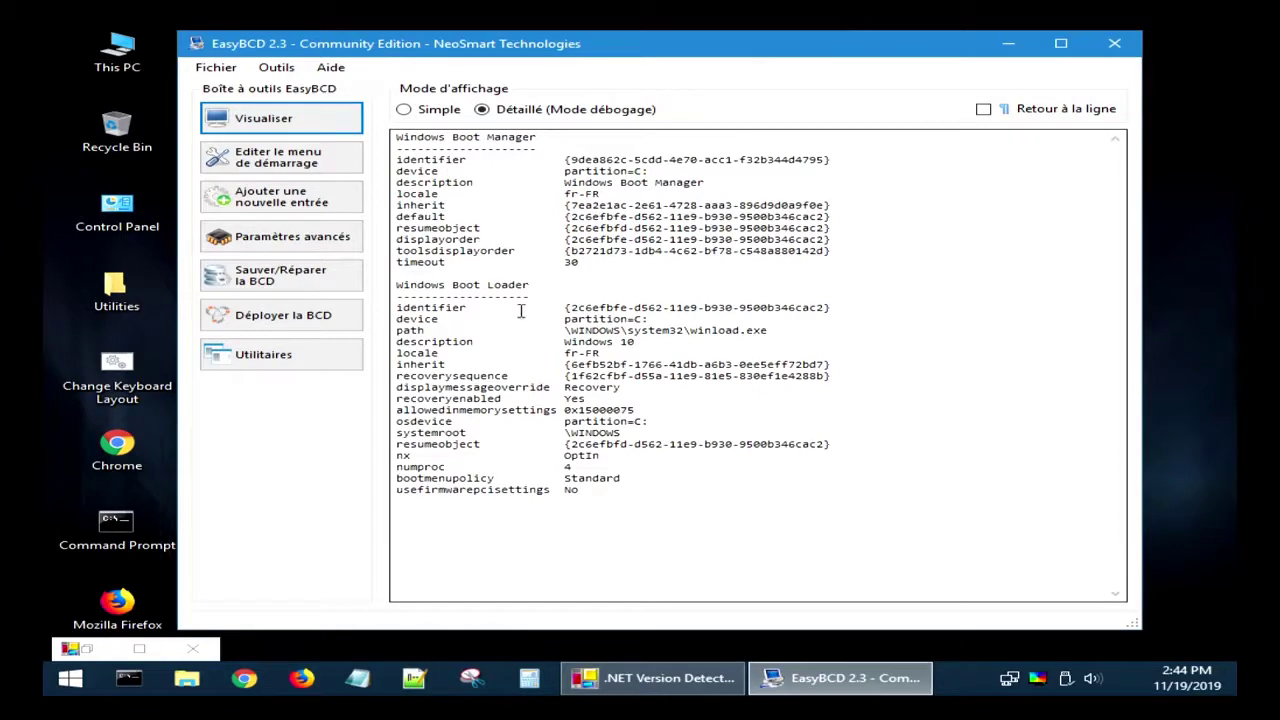
Examine EasyBCD's boot menu entries and startup options, moving the BOOTICE window aside and minimizing it
click(275, 164)
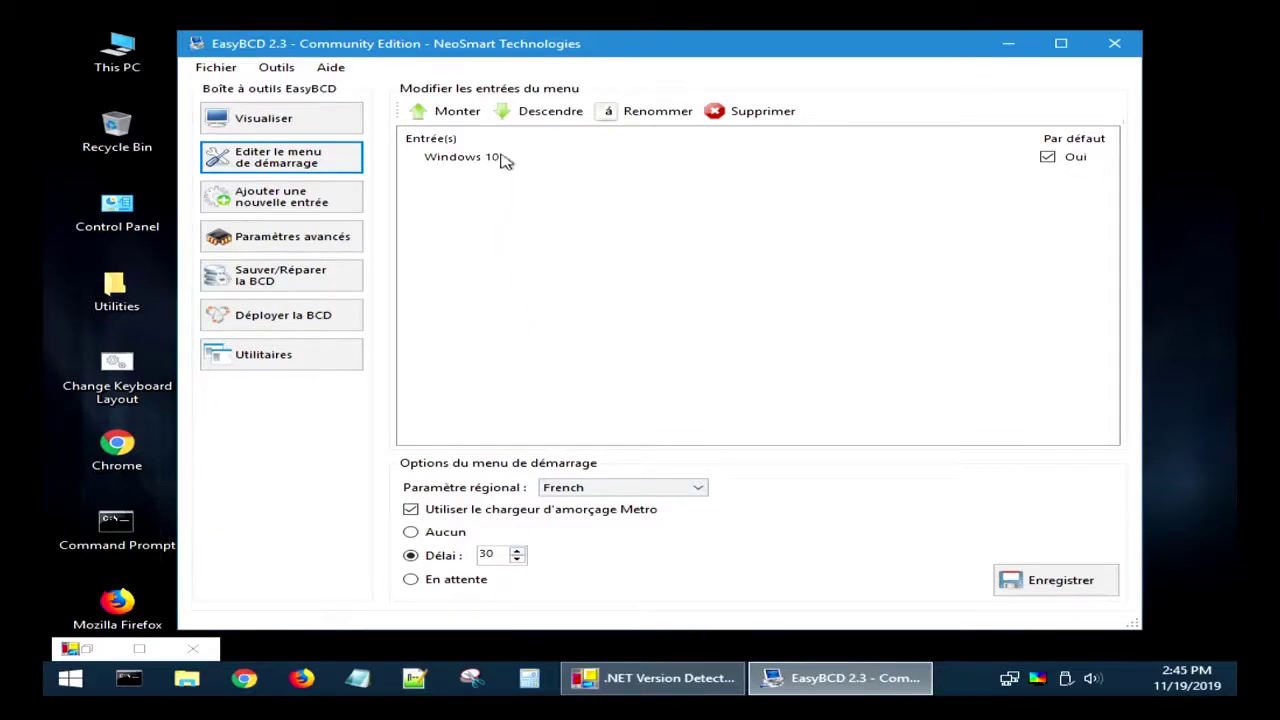
click(518, 551)
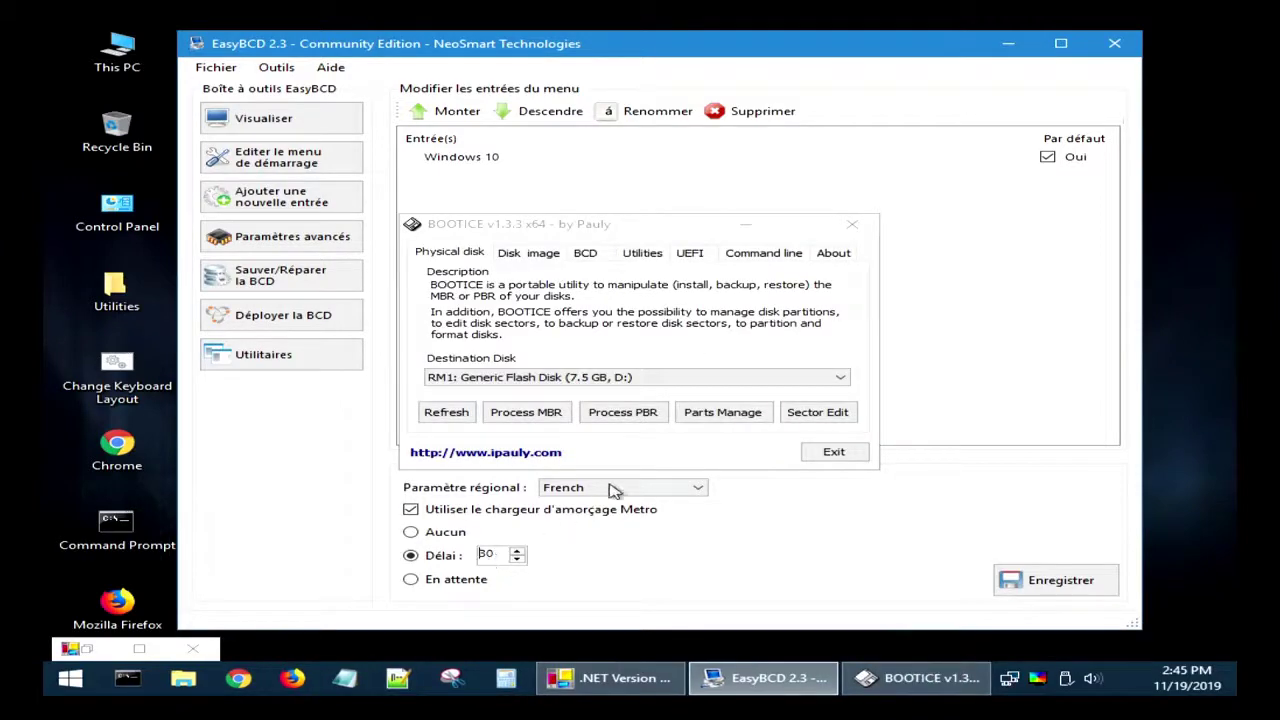
drag(549, 226, 905, 155)
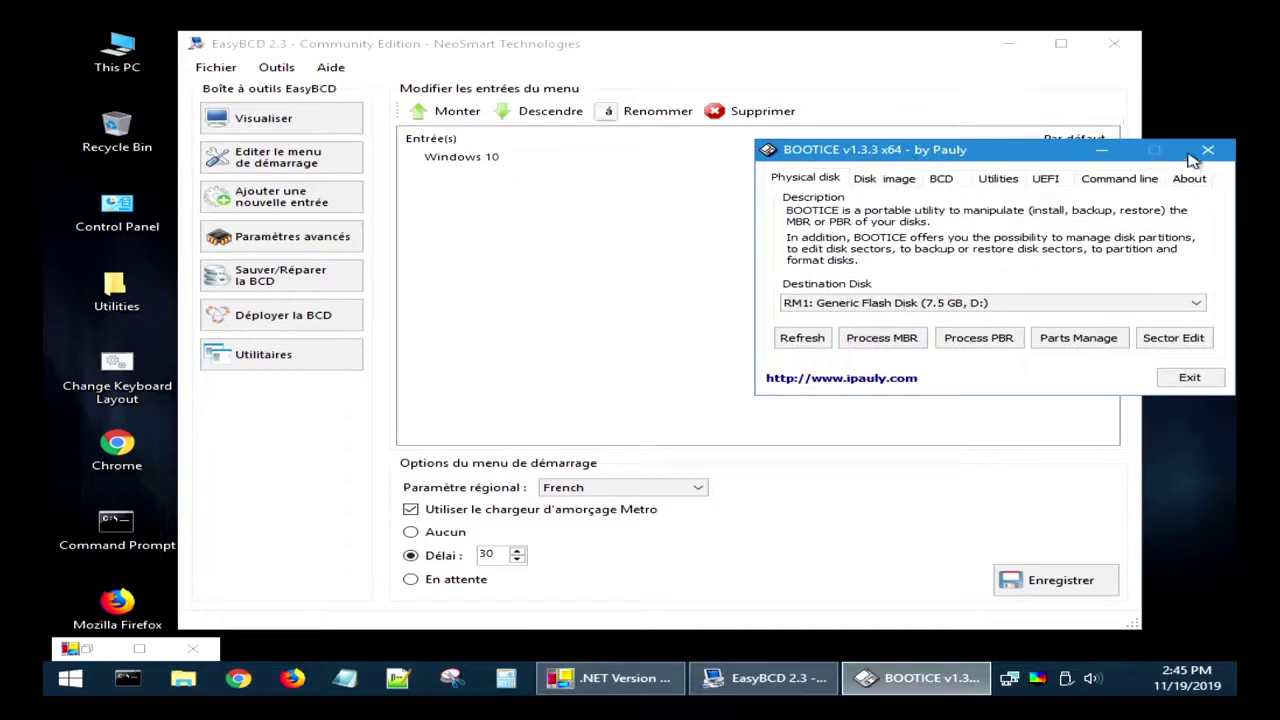
click(1103, 155)
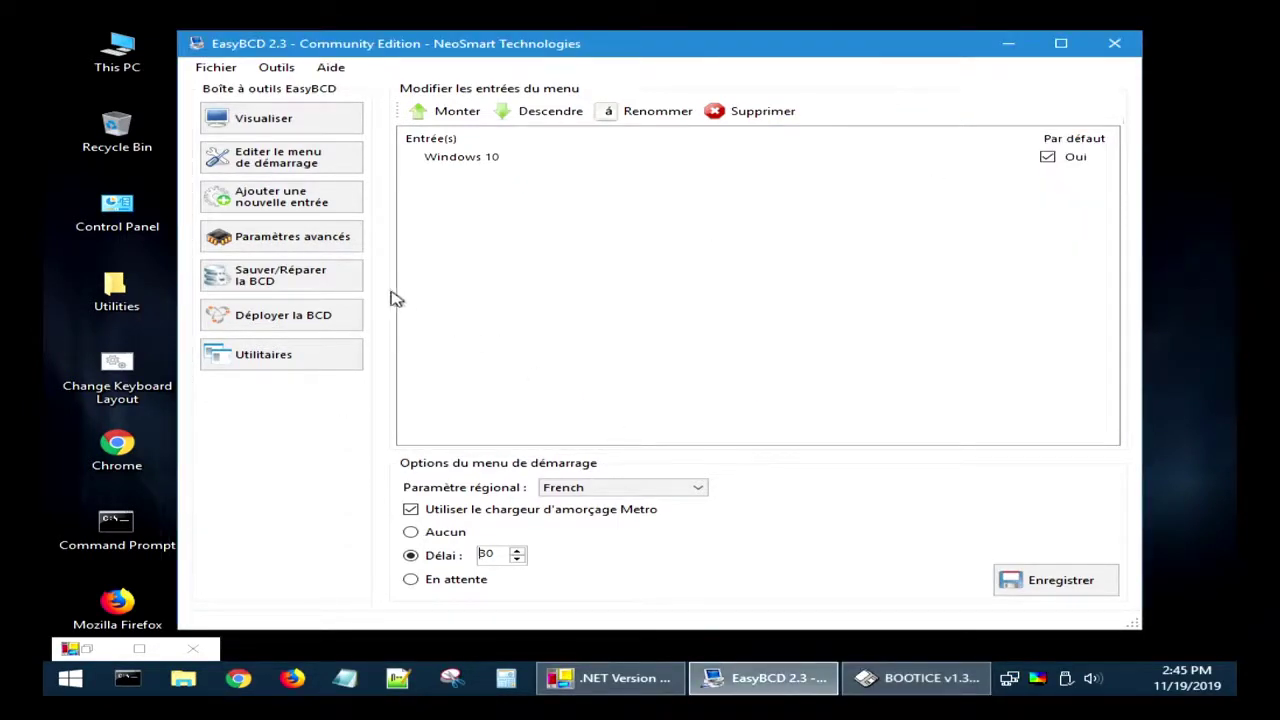
click(316, 158)
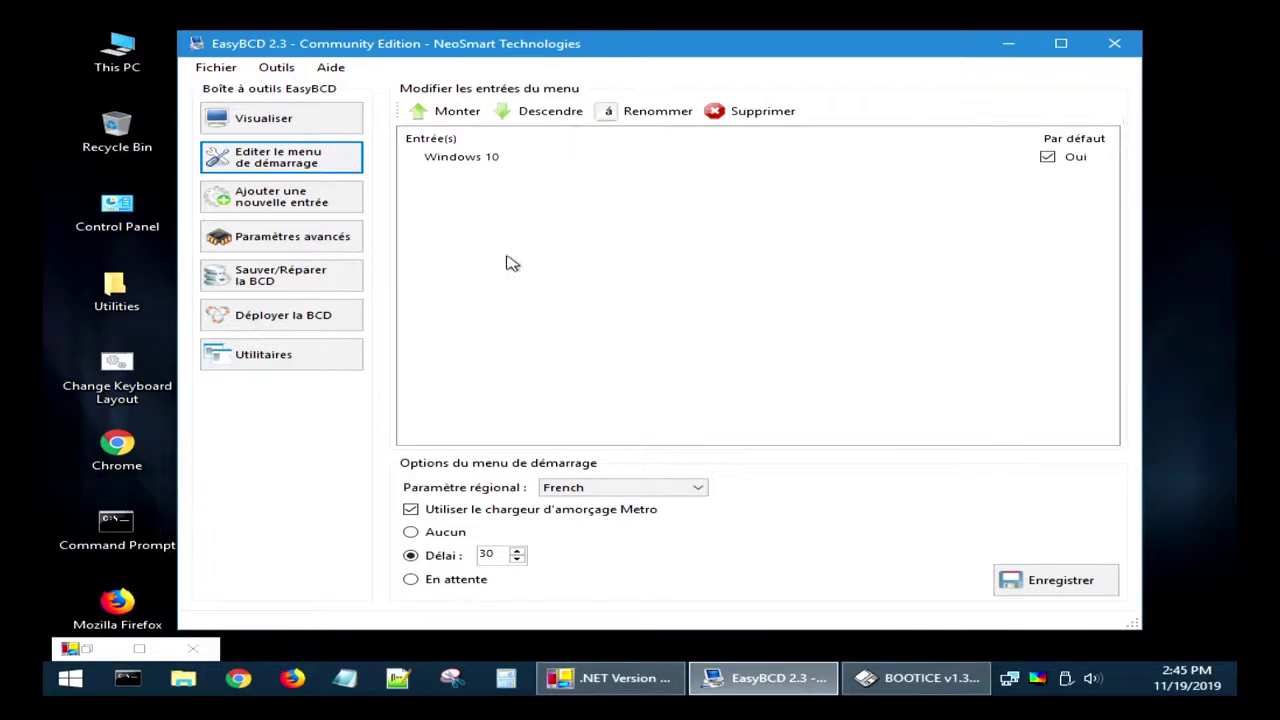
View EasyBCD's options for adding a new entry and the basic, advanced and developer settings of the Windows 10 entry
click(279, 205)
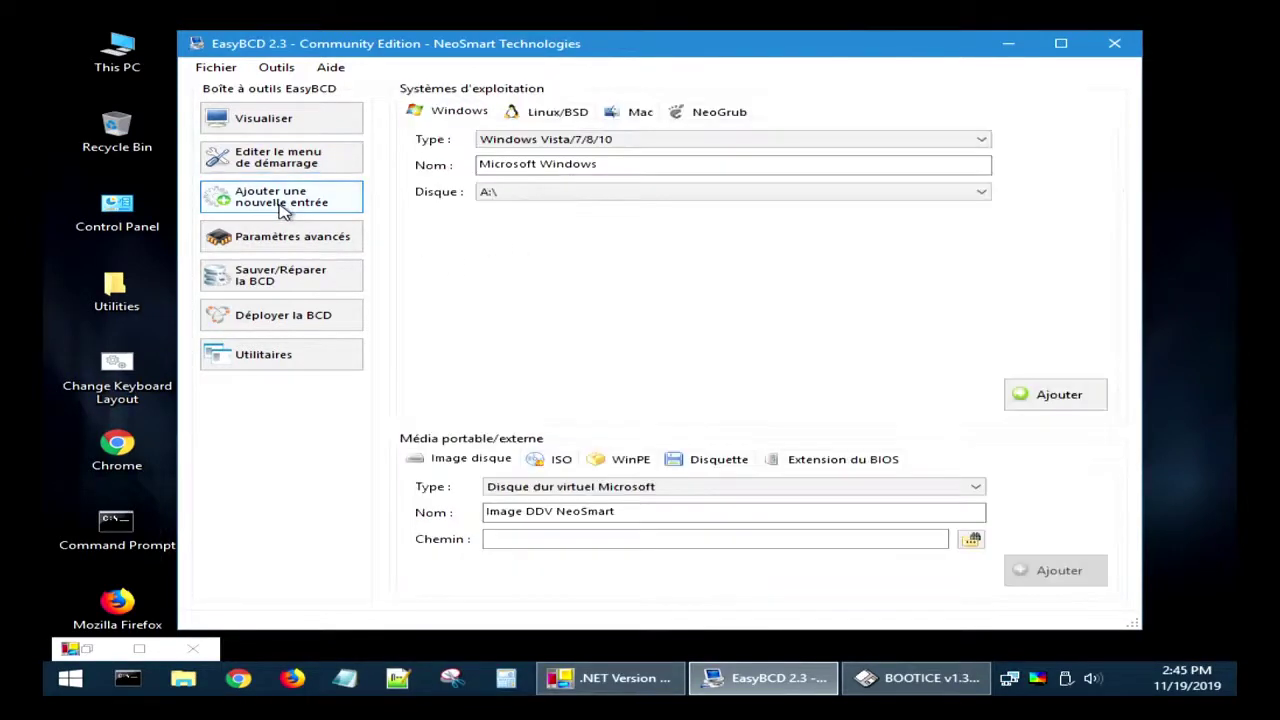
click(472, 116)
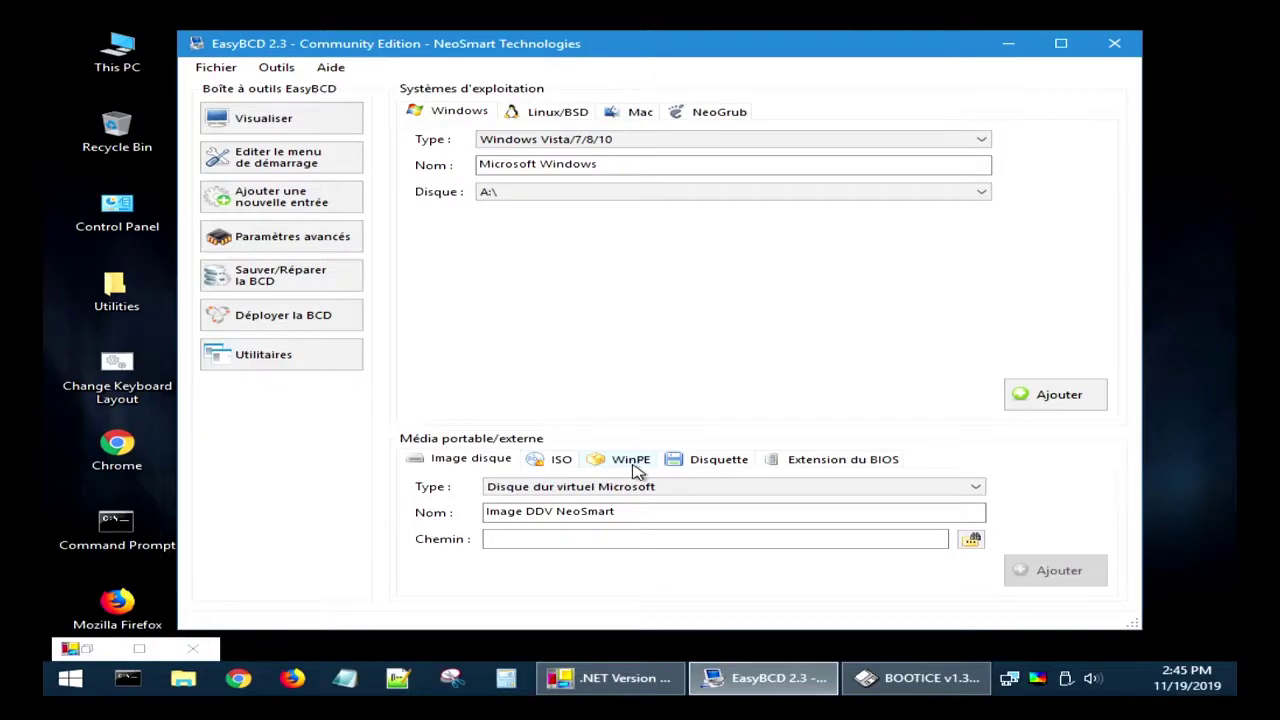
click(297, 231)
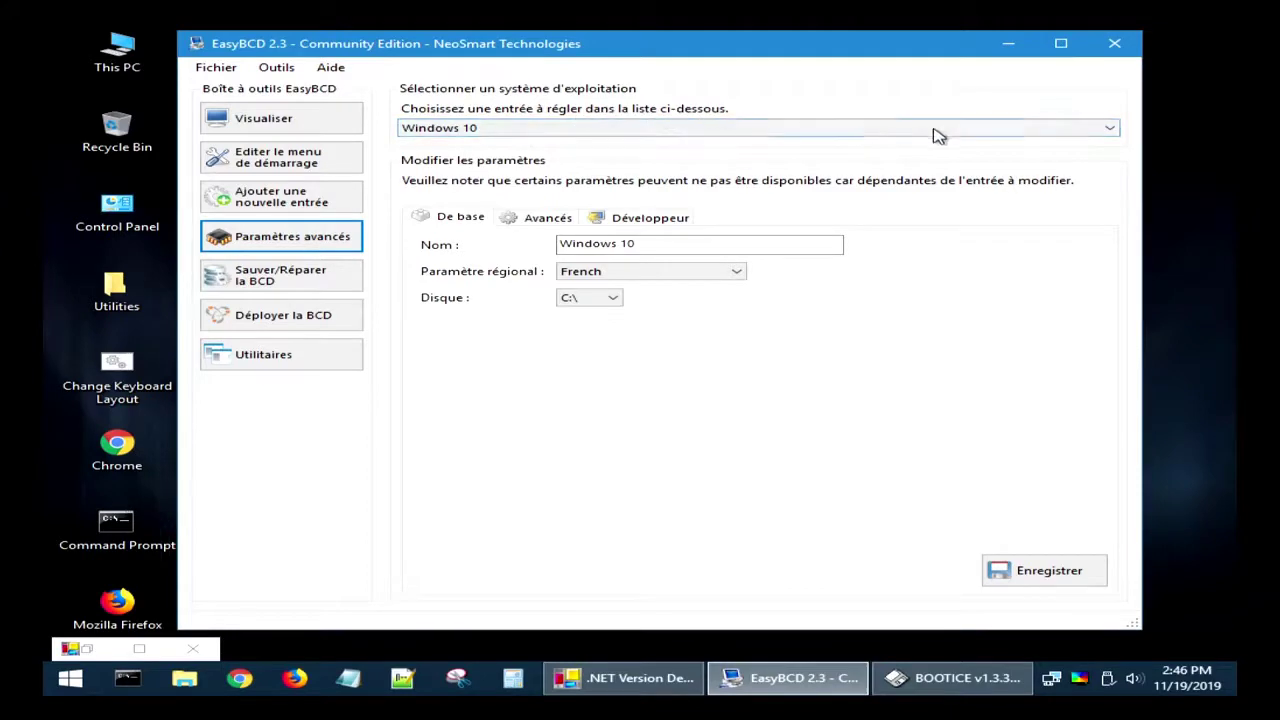
click(1082, 130)
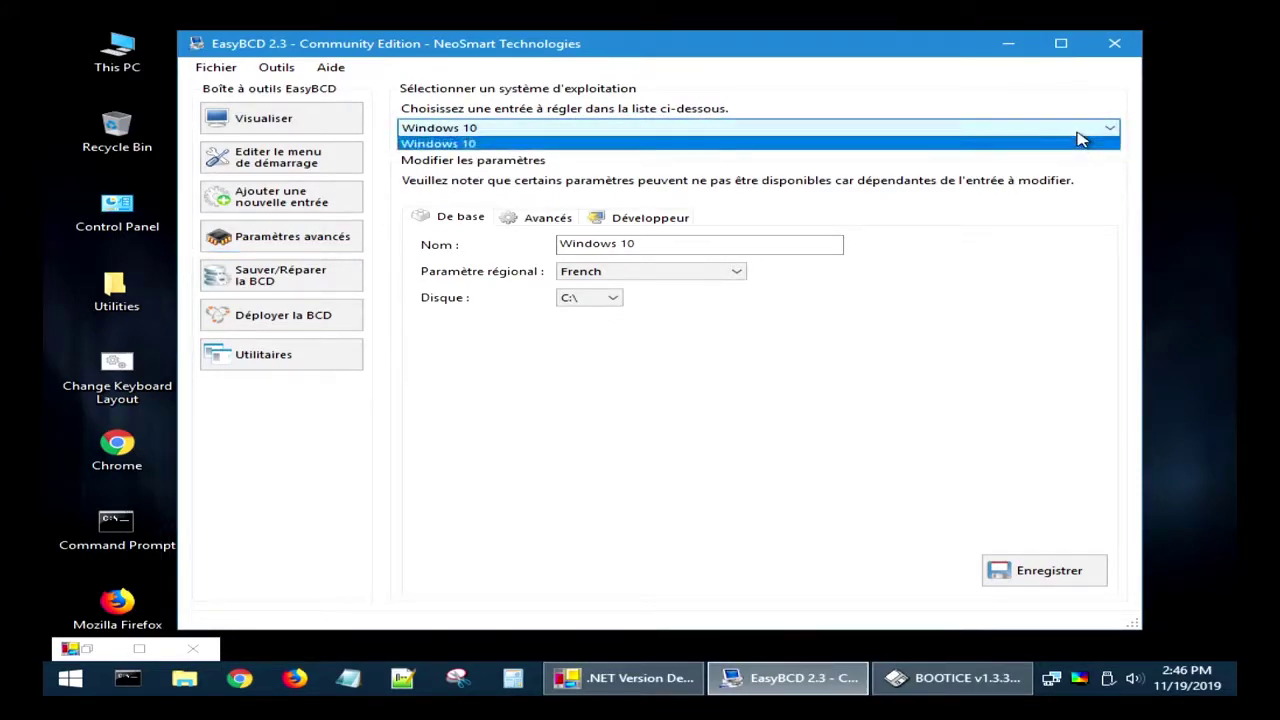
click(1080, 128)
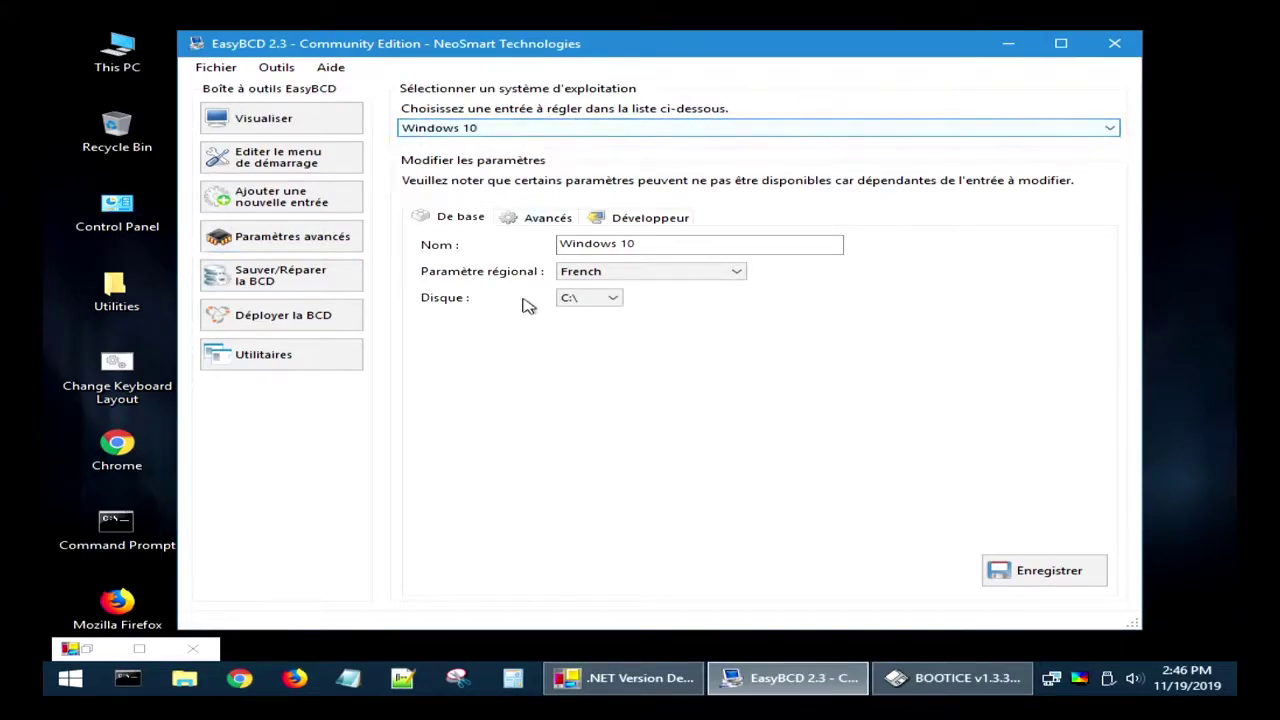
click(520, 228)
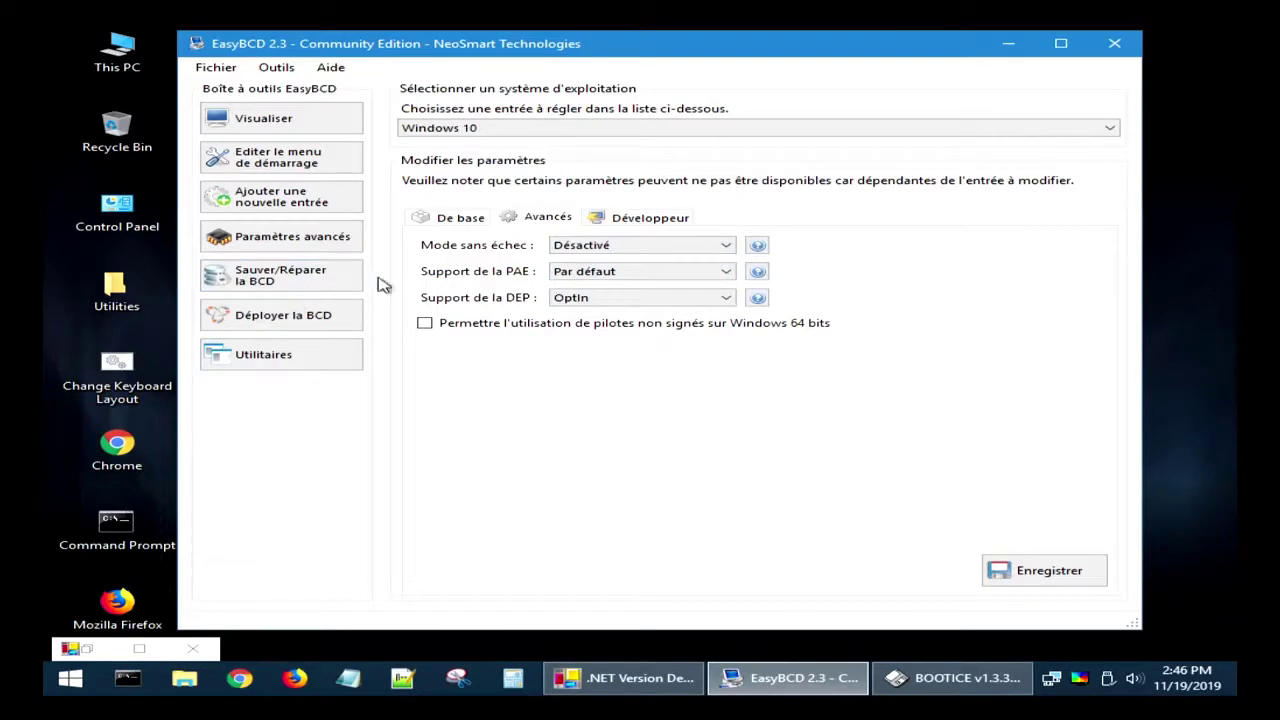
click(615, 217)
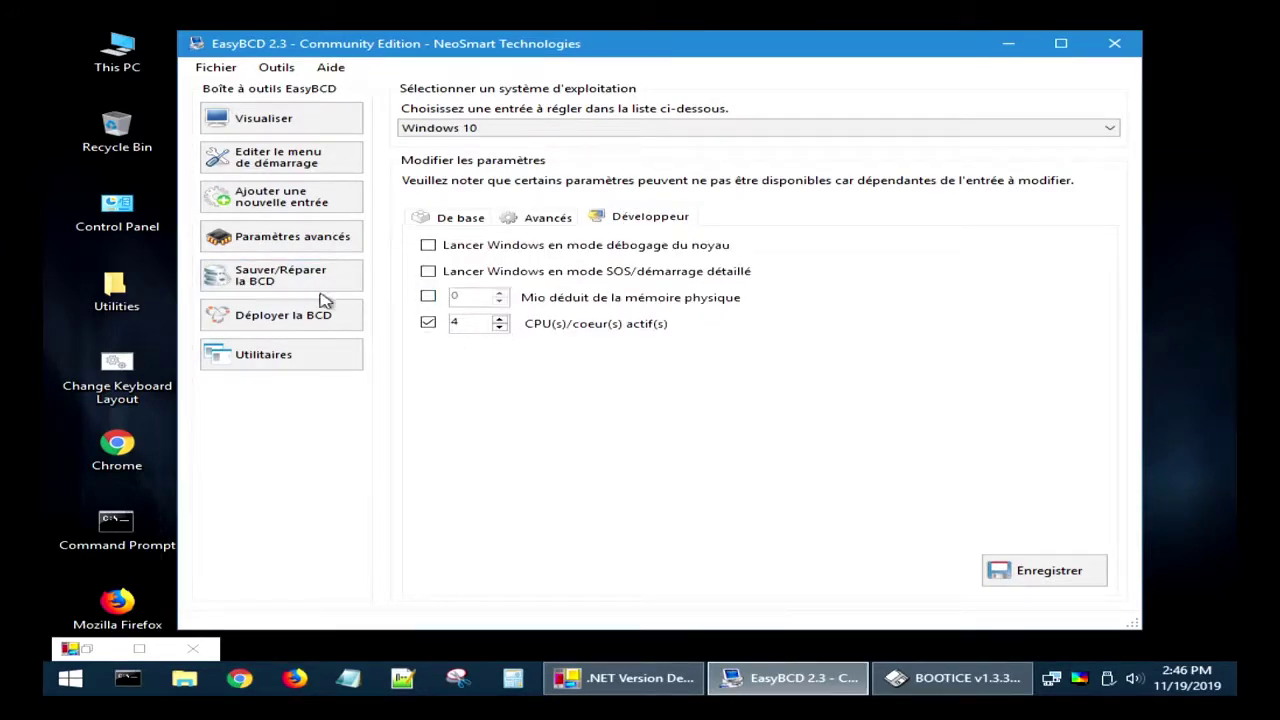
View EasyBCD's BCD backup and repair options and its BCD deployment and MBR configuration options
click(285, 278)
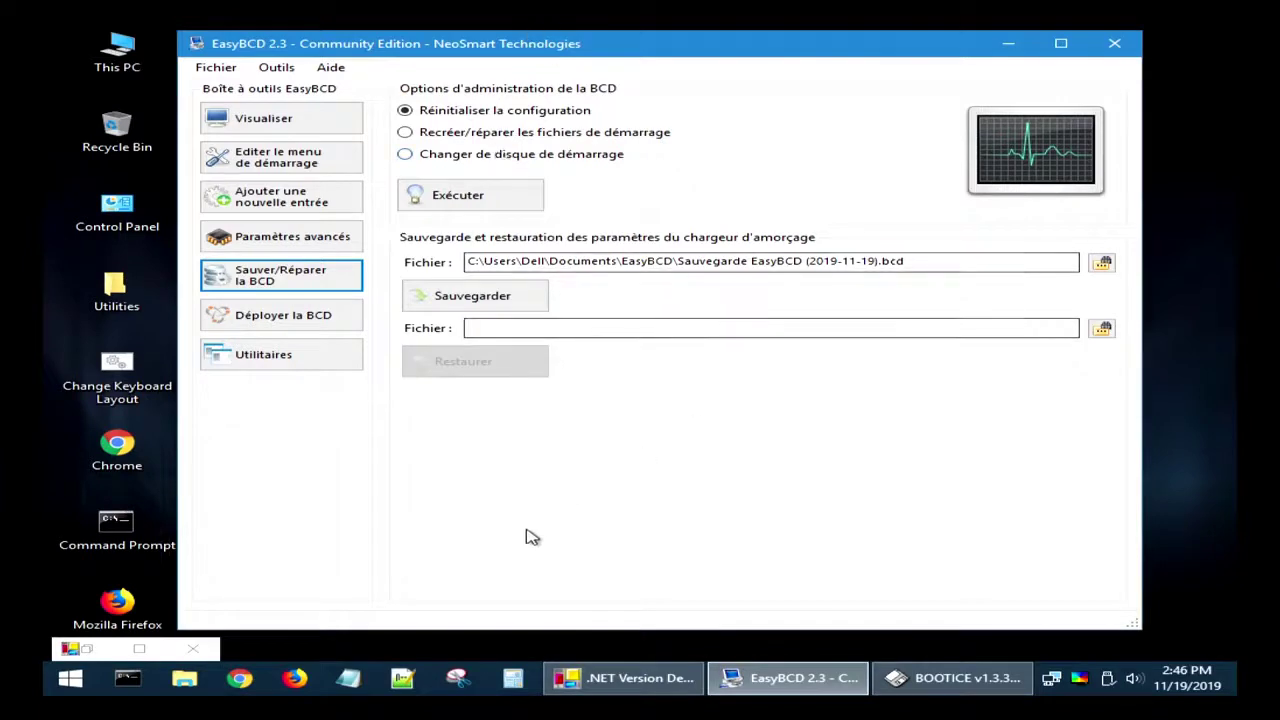
click(281, 315)
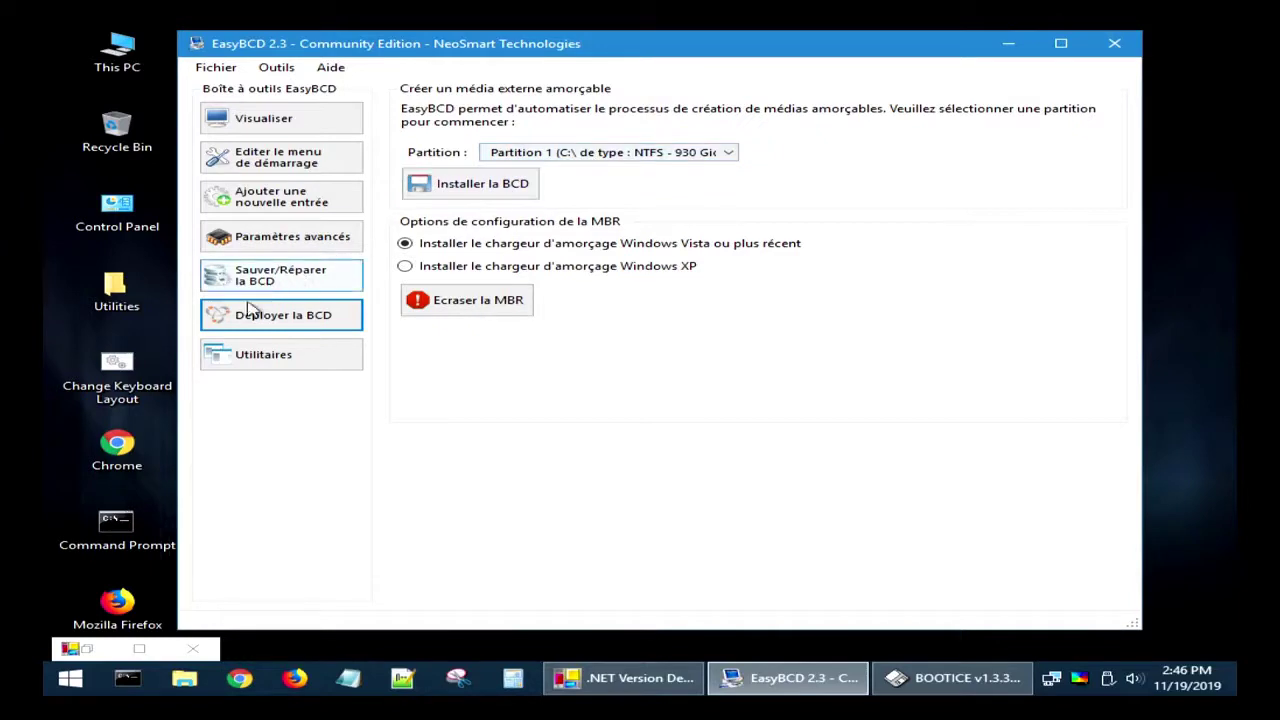
Read the descriptions of the EasyBCD utilities, including iReboot, the advanced console and Easy USB Creator
click(268, 370)
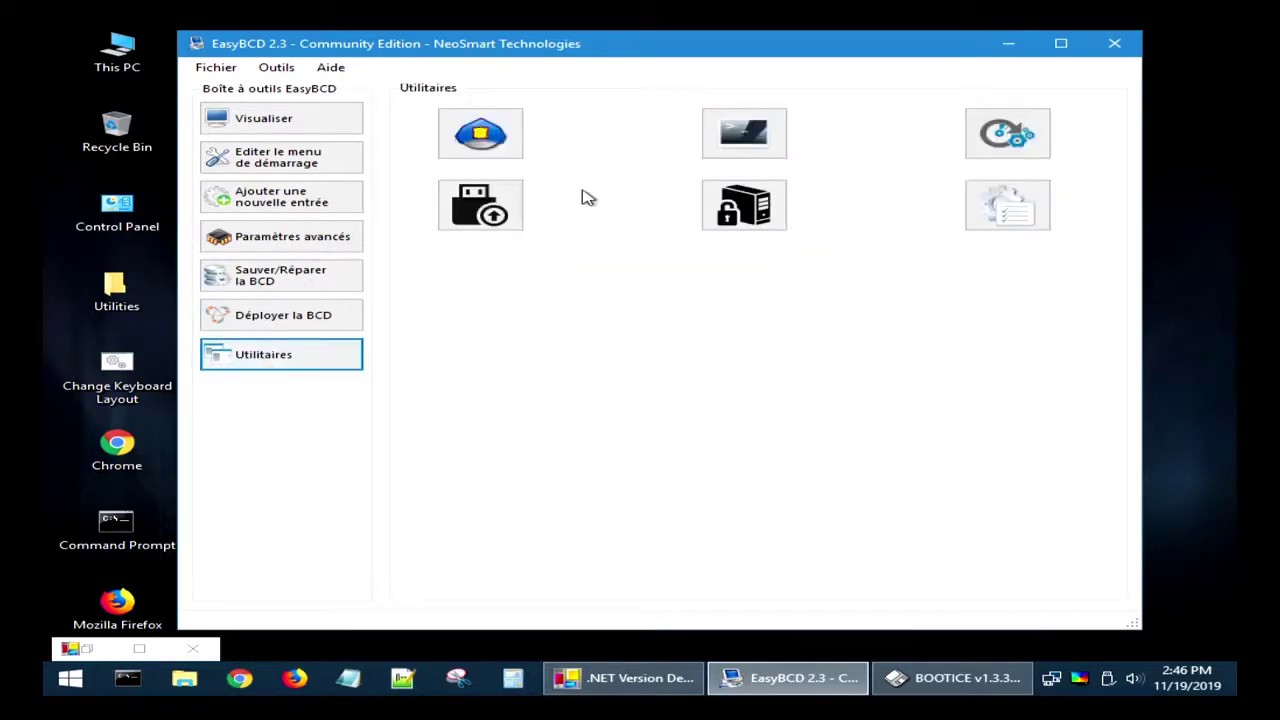
mouse_move(472, 133)
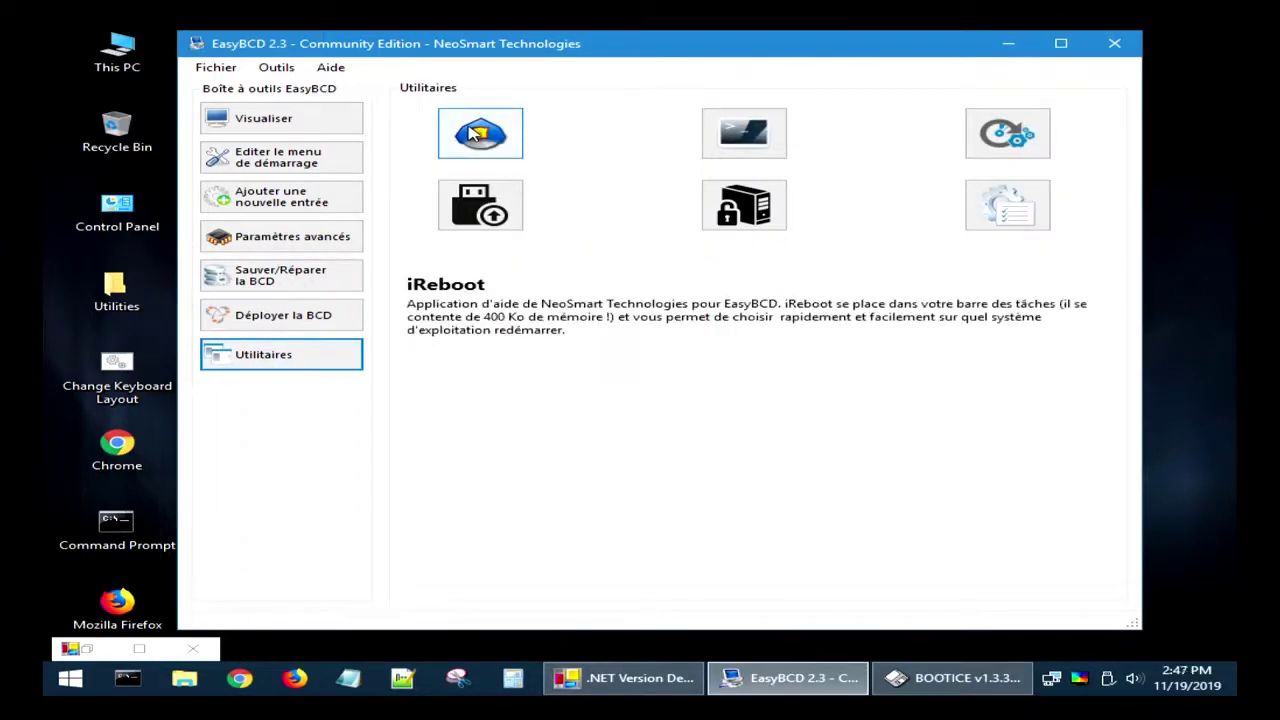
mouse_move(768, 148)
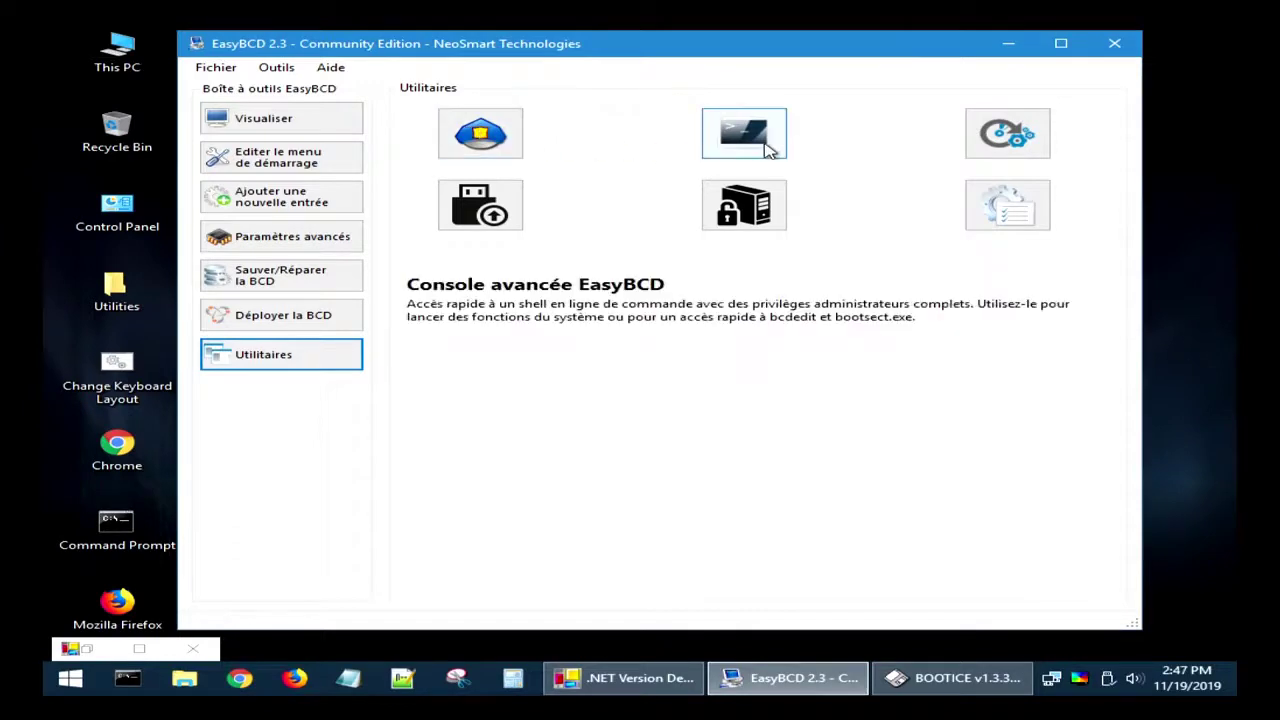
mouse_move(1020, 132)
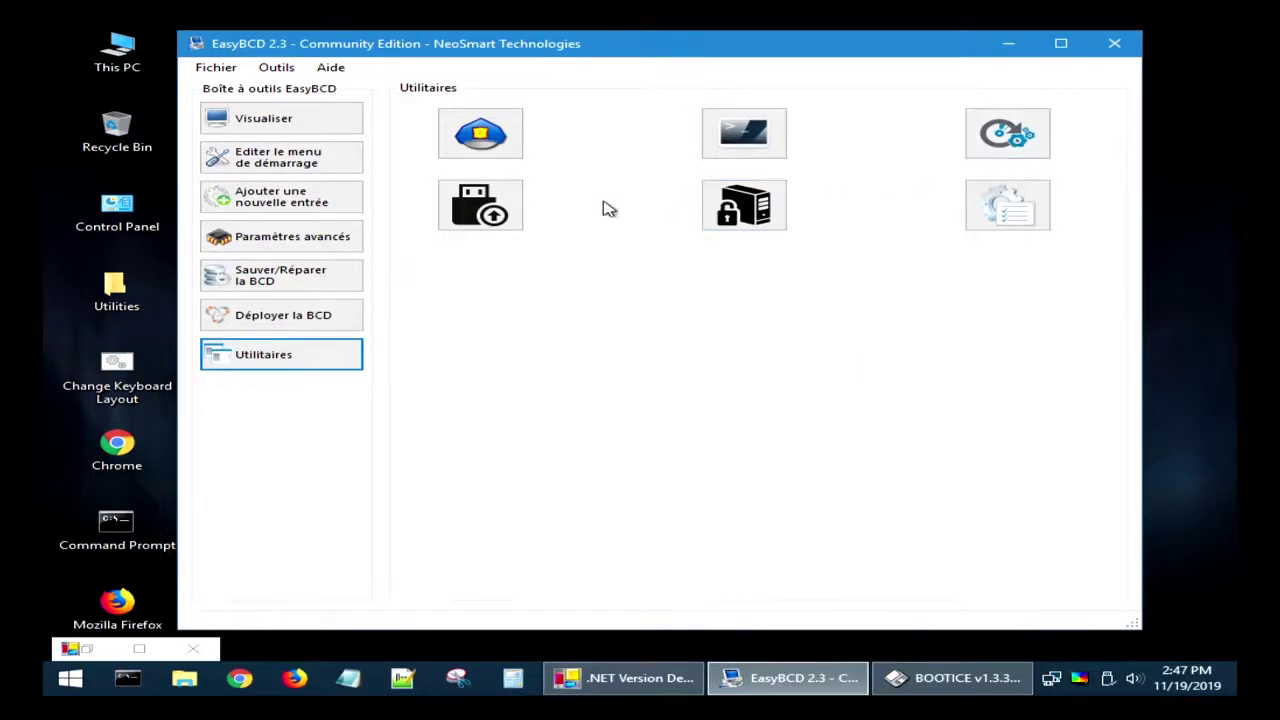
mouse_move(493, 218)
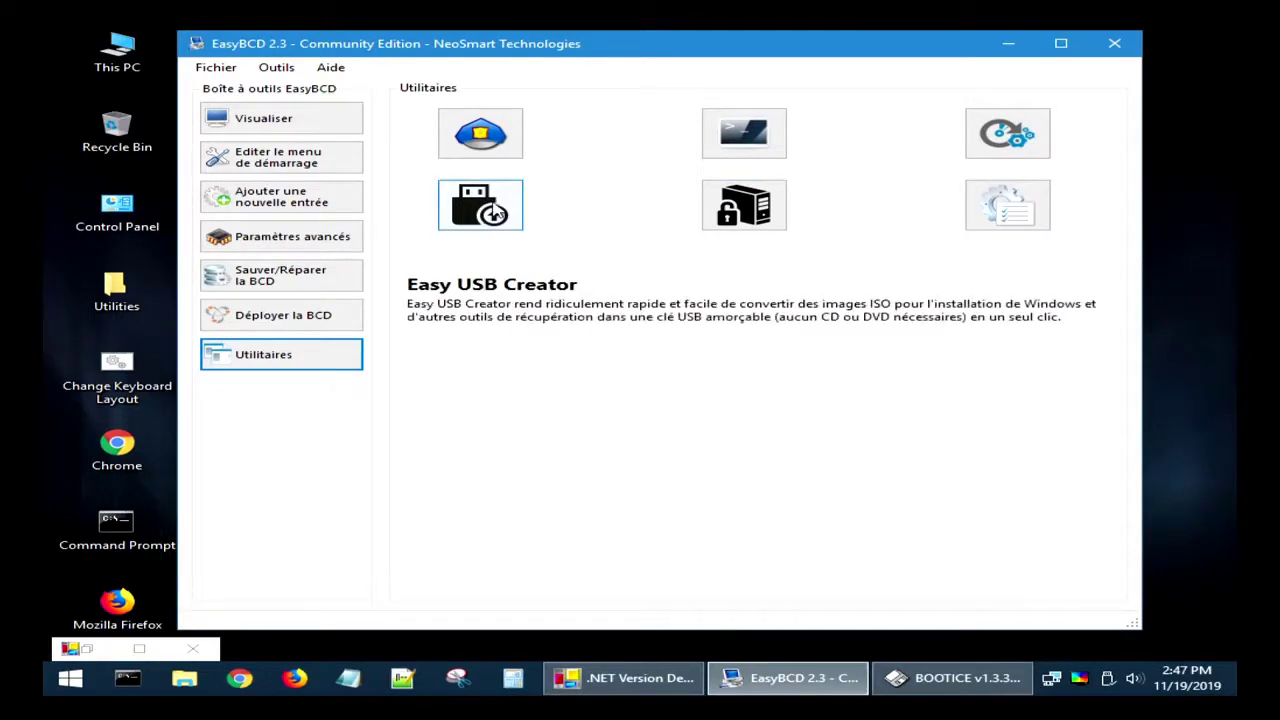
mouse_move(770, 212)
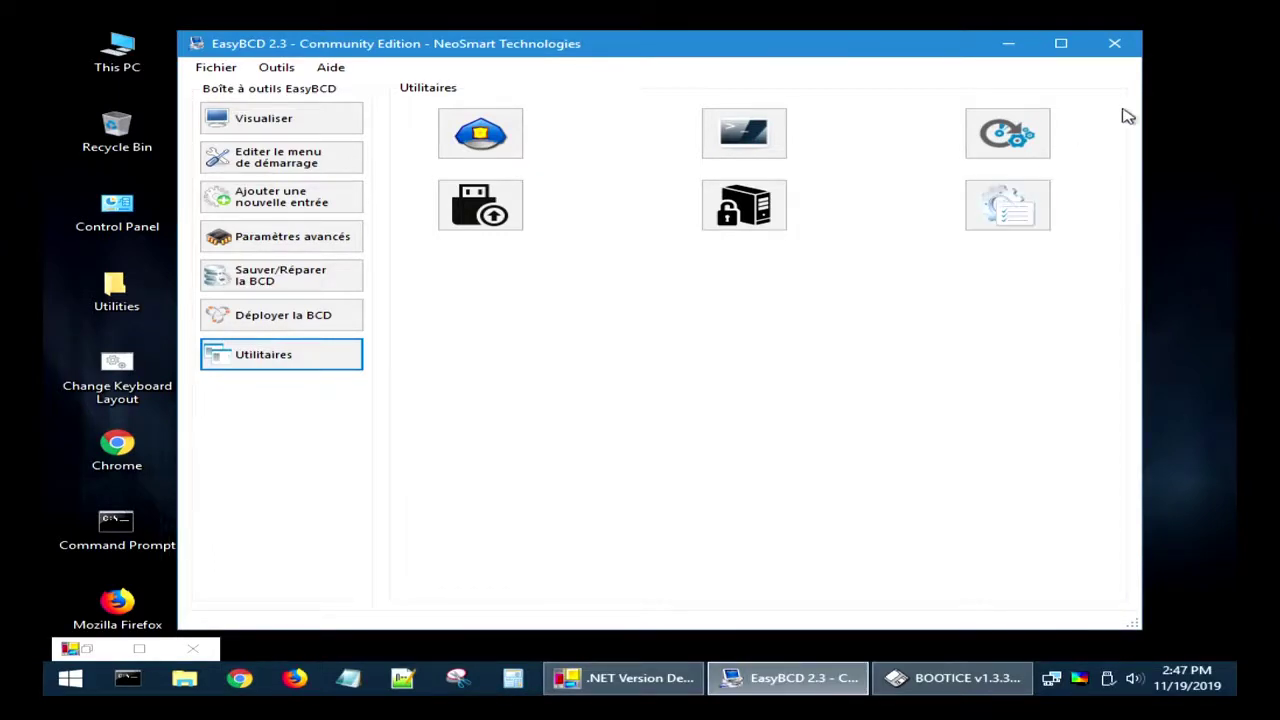
Close EasyBCD and restore the minimized BOOTICE window
click(1117, 44)
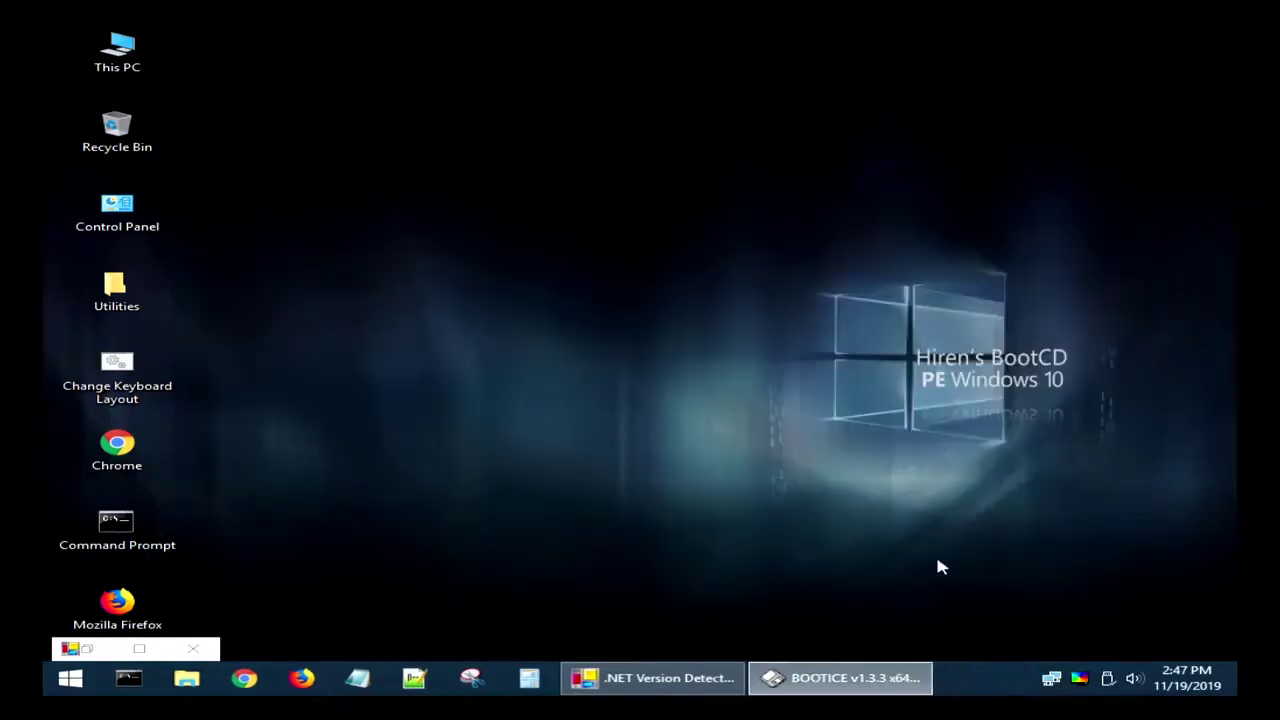
click(880, 677)
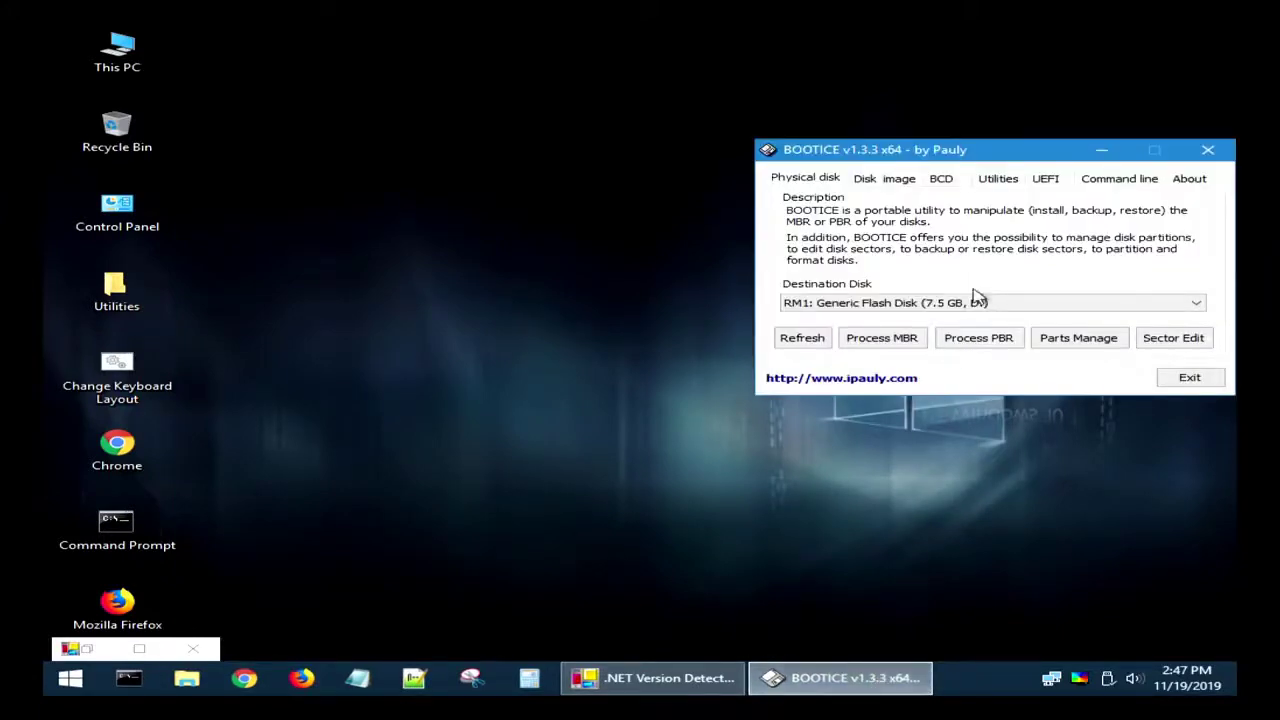
Move the BOOTICE window to a clear area of the desktop and view its available destination disks
drag(978, 157, 535, 97)
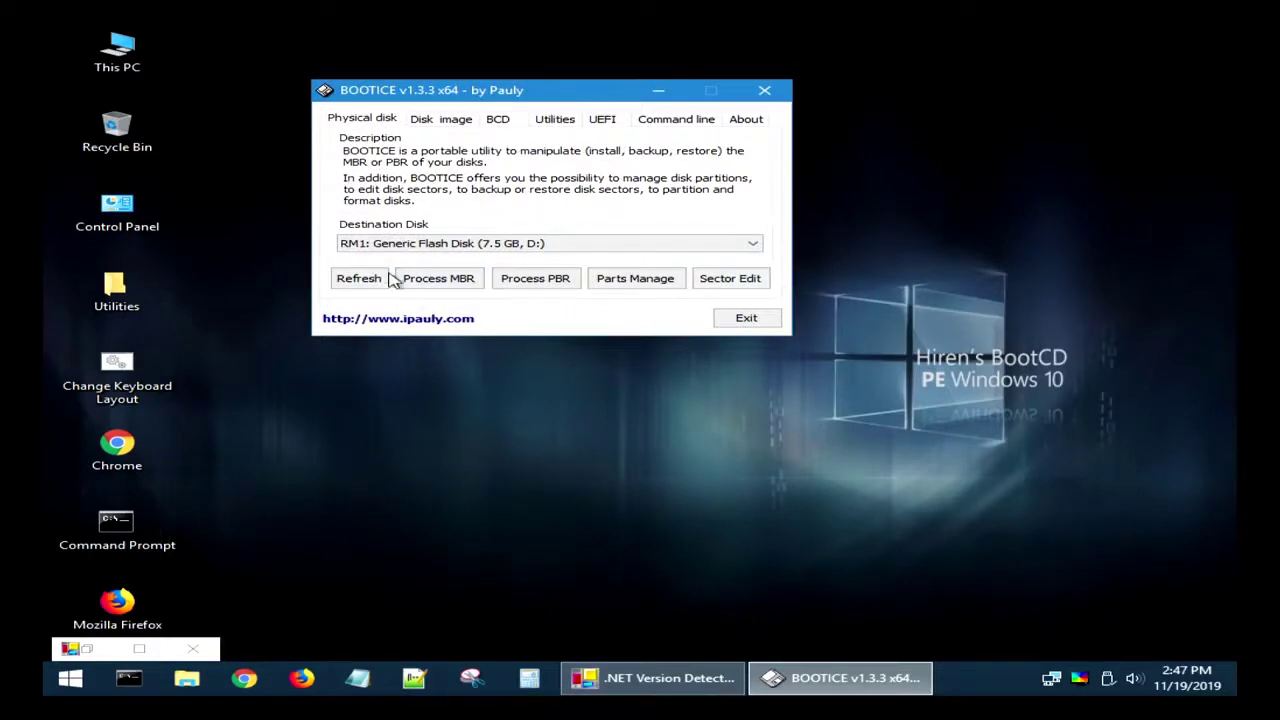
click(431, 246)
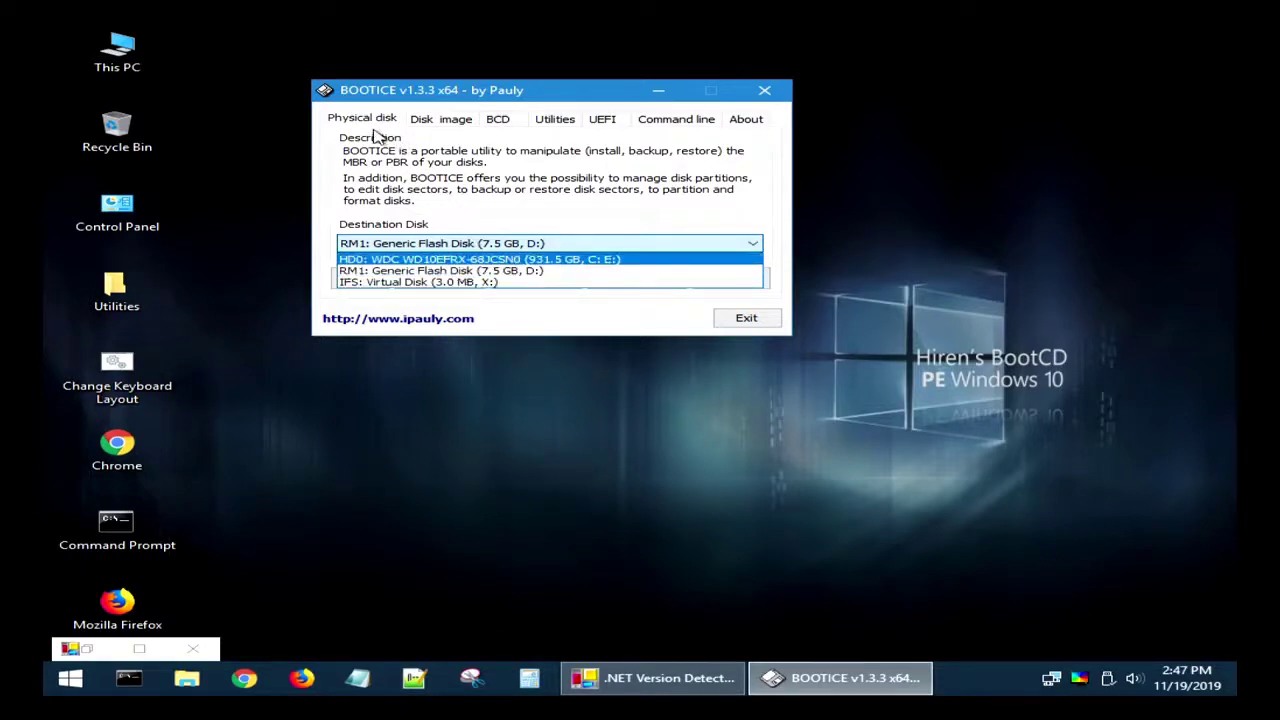
click(316, 180)
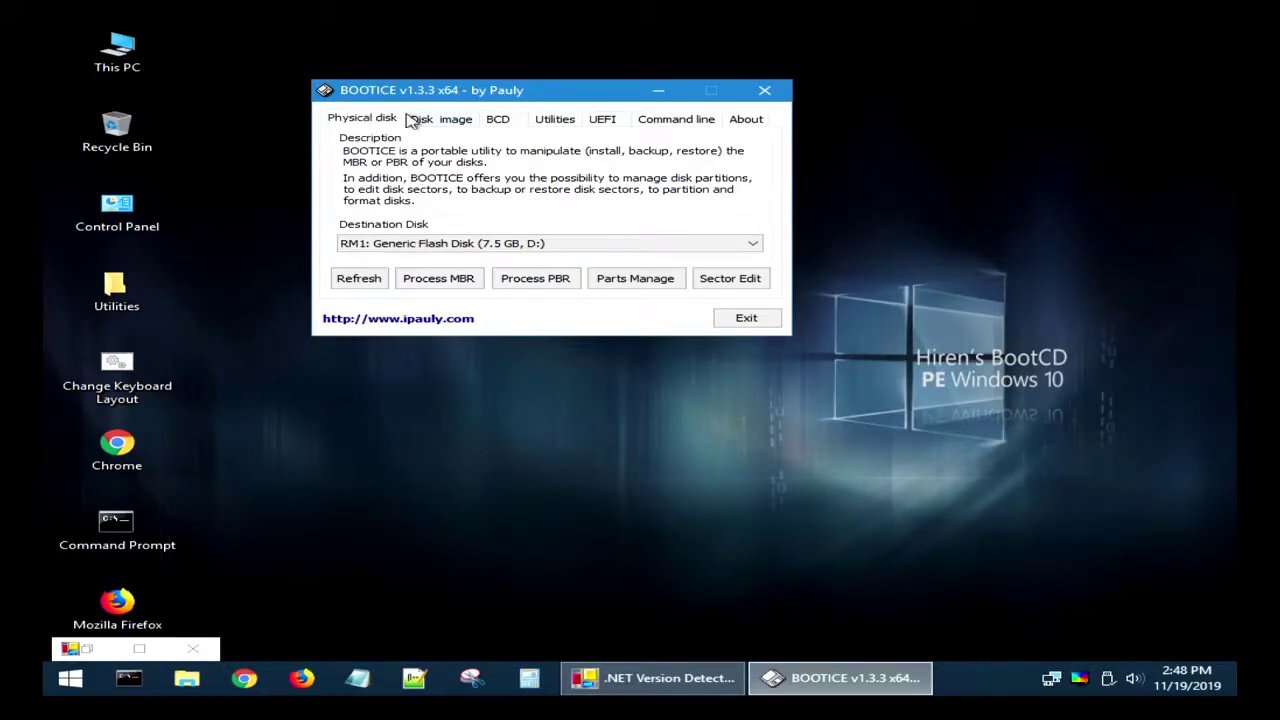
View BOOTICE's disk image, BCD, utilities, UEFI and command-line usage pages, and close the program
click(443, 119)
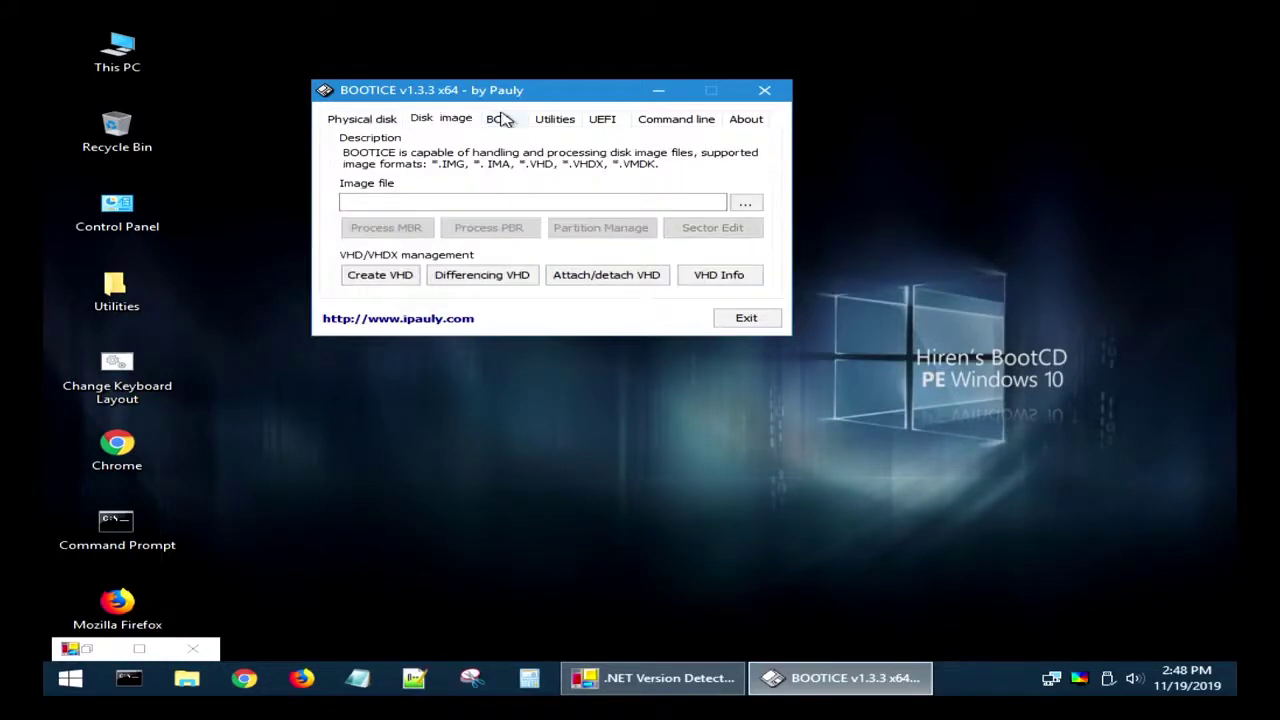
click(500, 120)
click(553, 121)
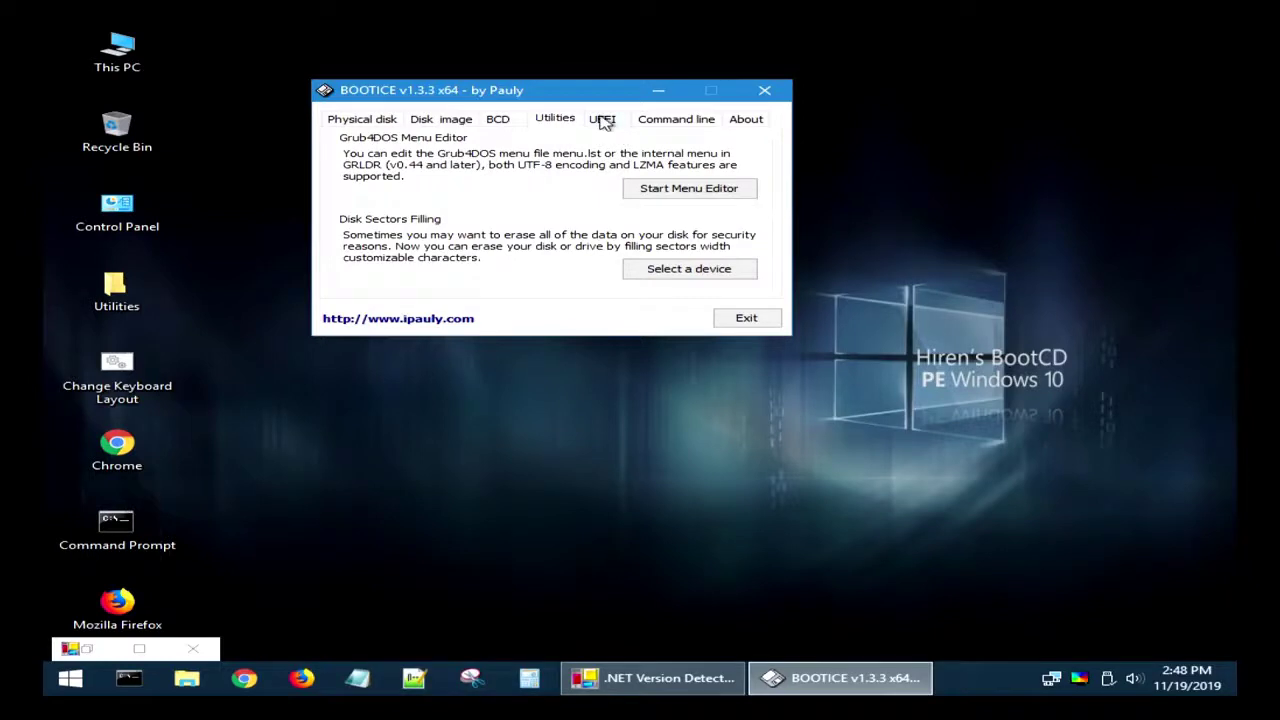
click(603, 120)
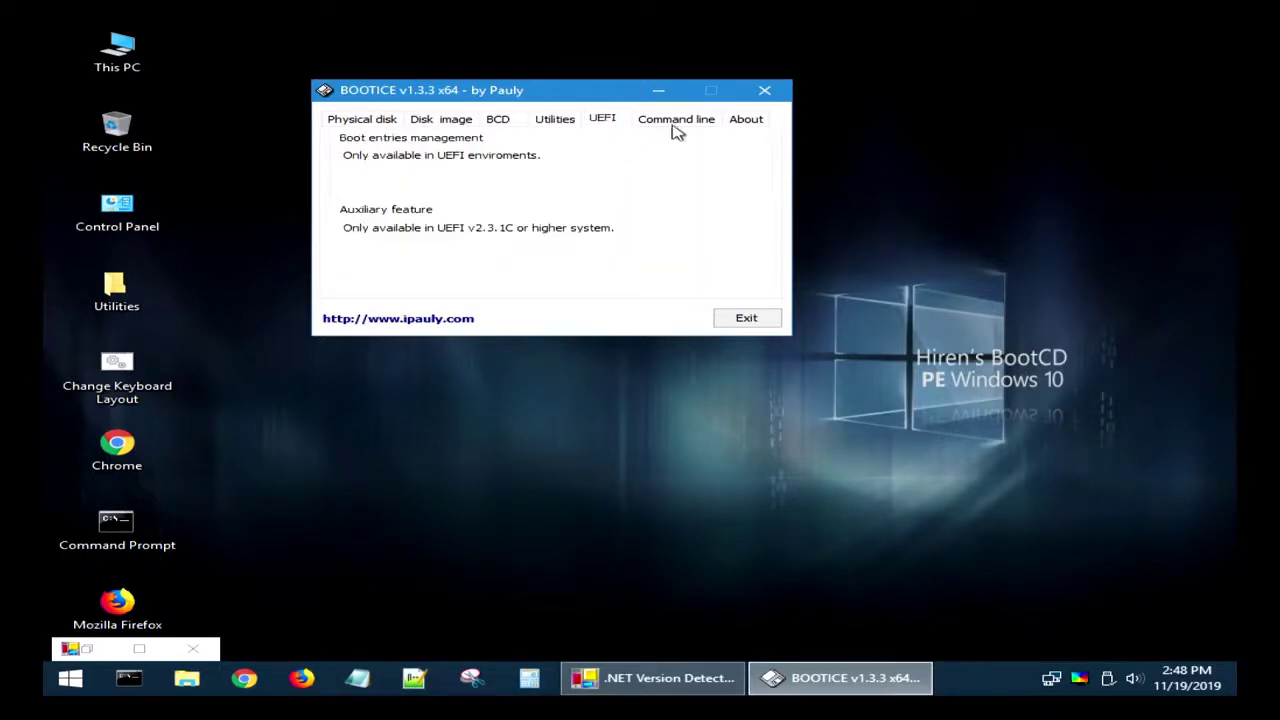
click(683, 122)
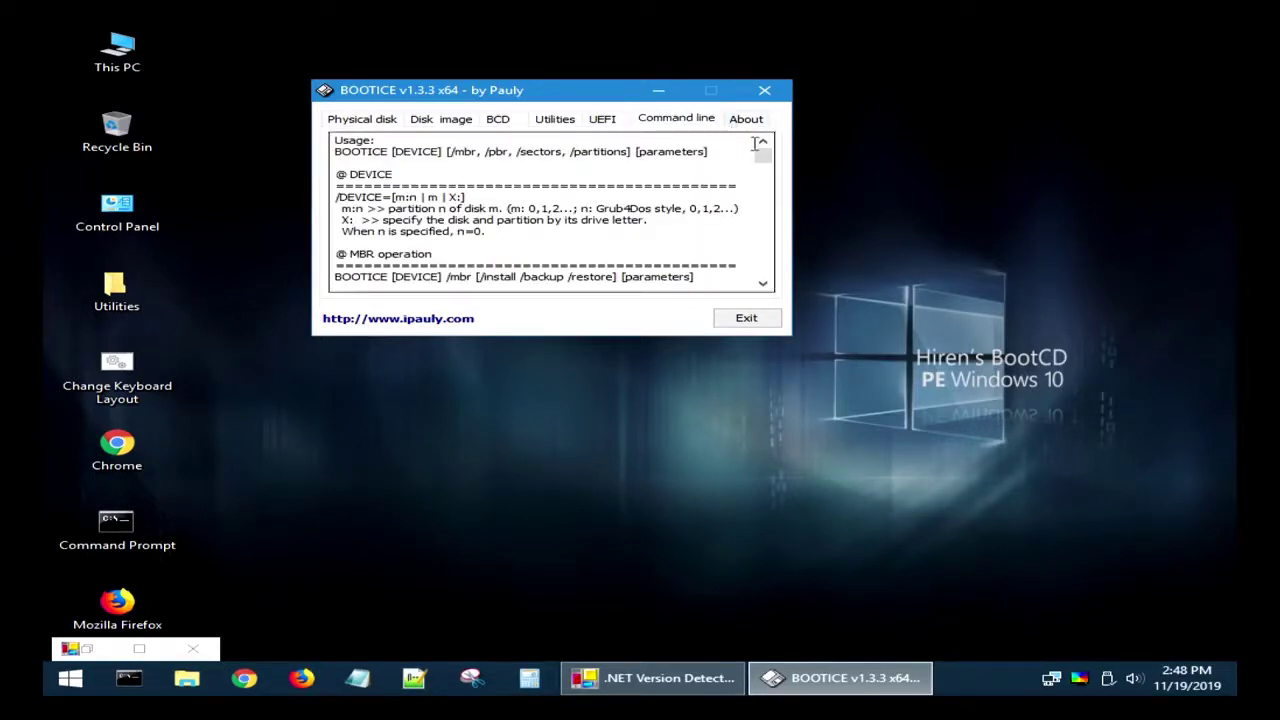
drag(762, 158, 762, 190)
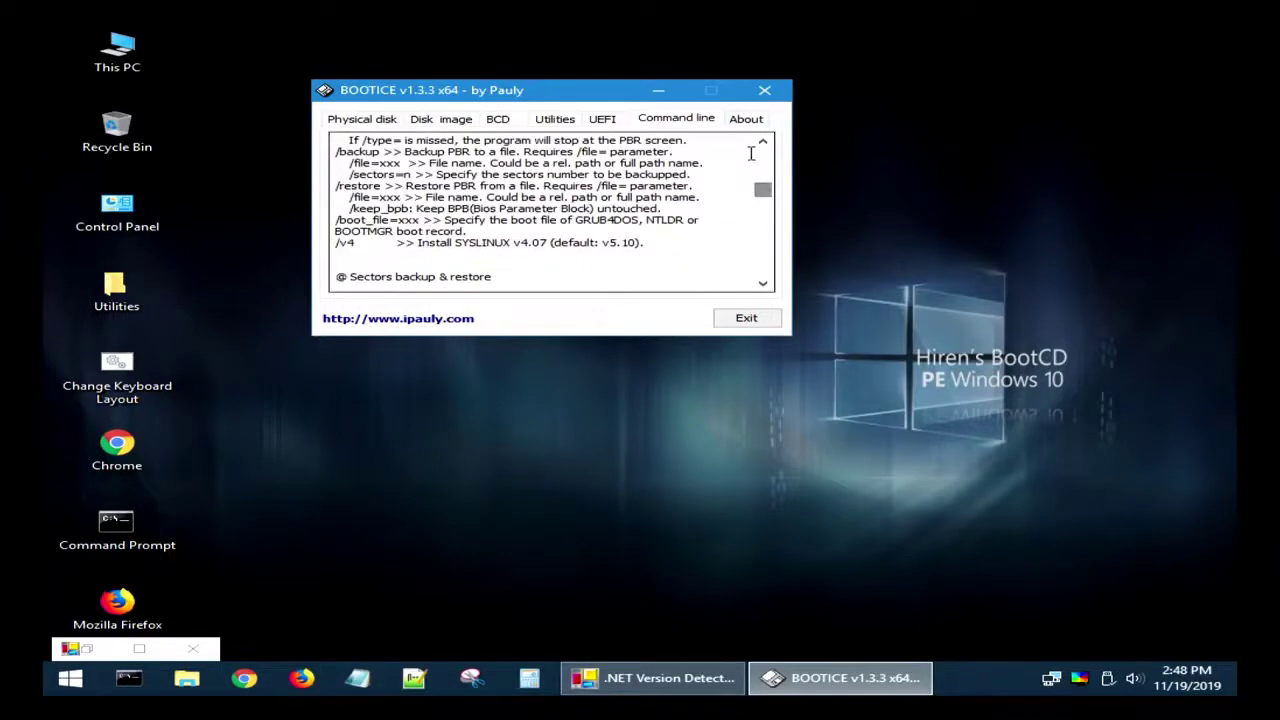
click(786, 93)
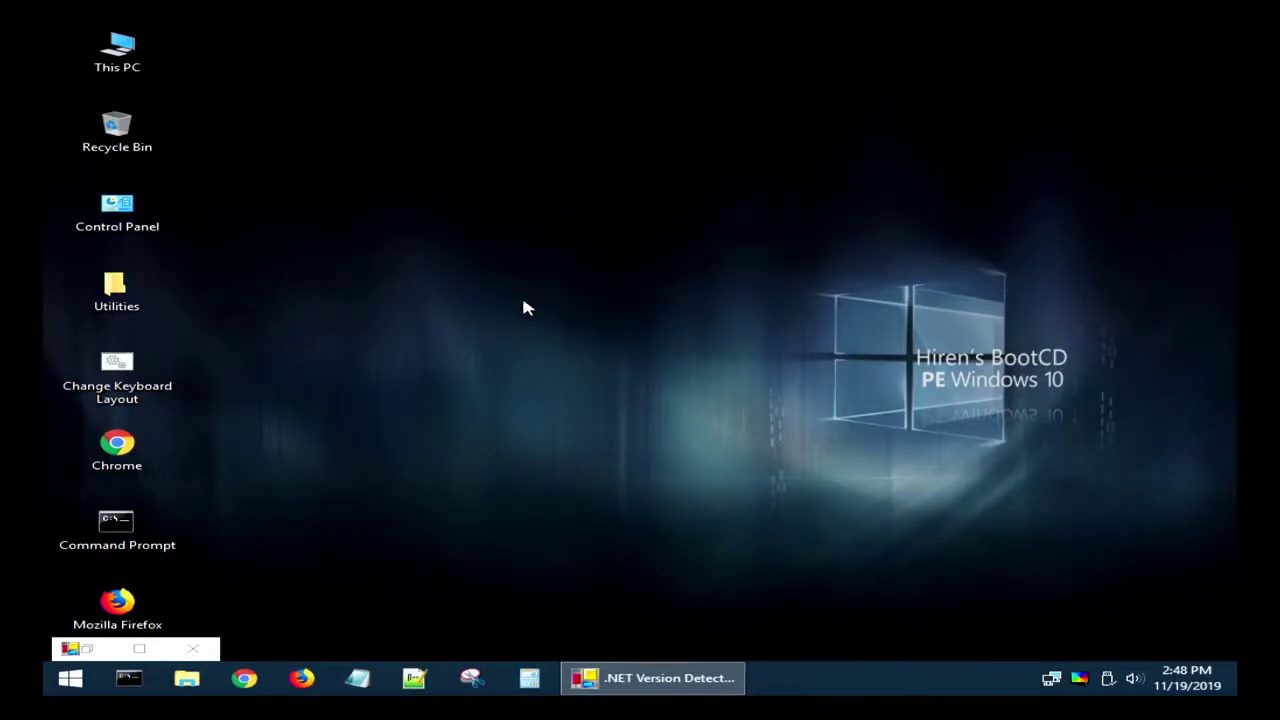
Accept the .NET Version Detector license agreement, view the installed .NET versions, and close the program
click(139, 648)
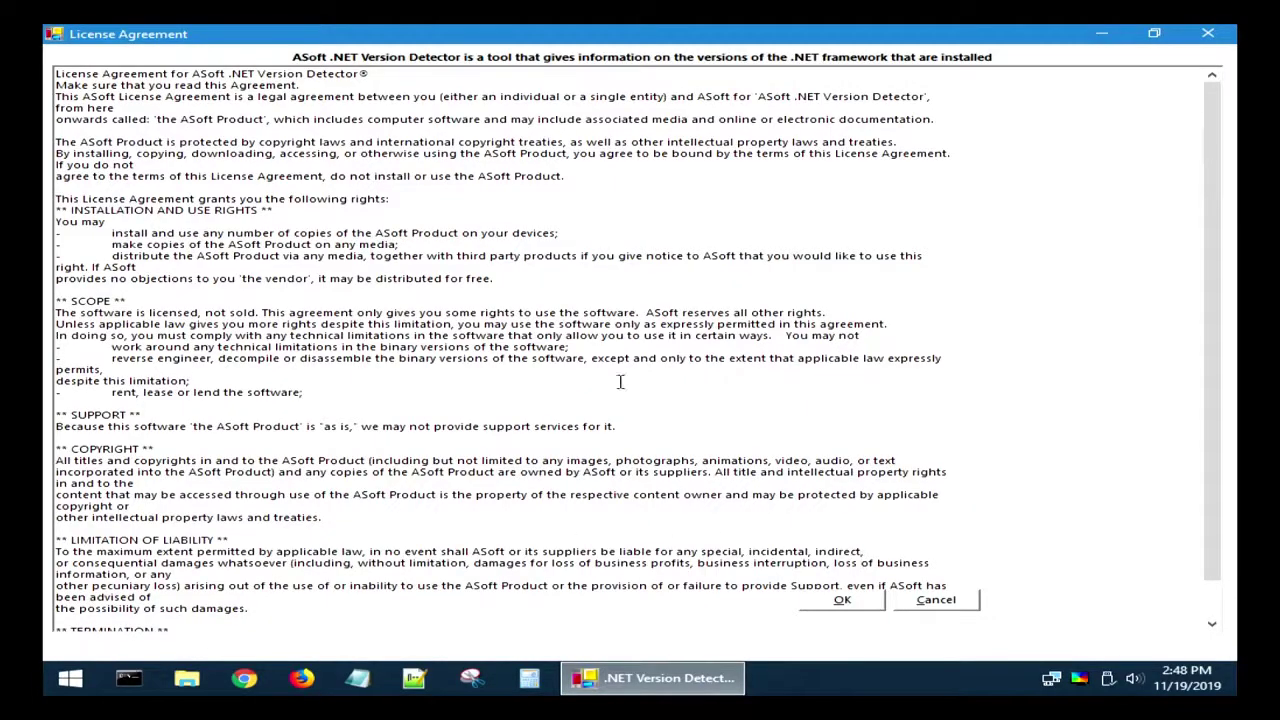
click(842, 600)
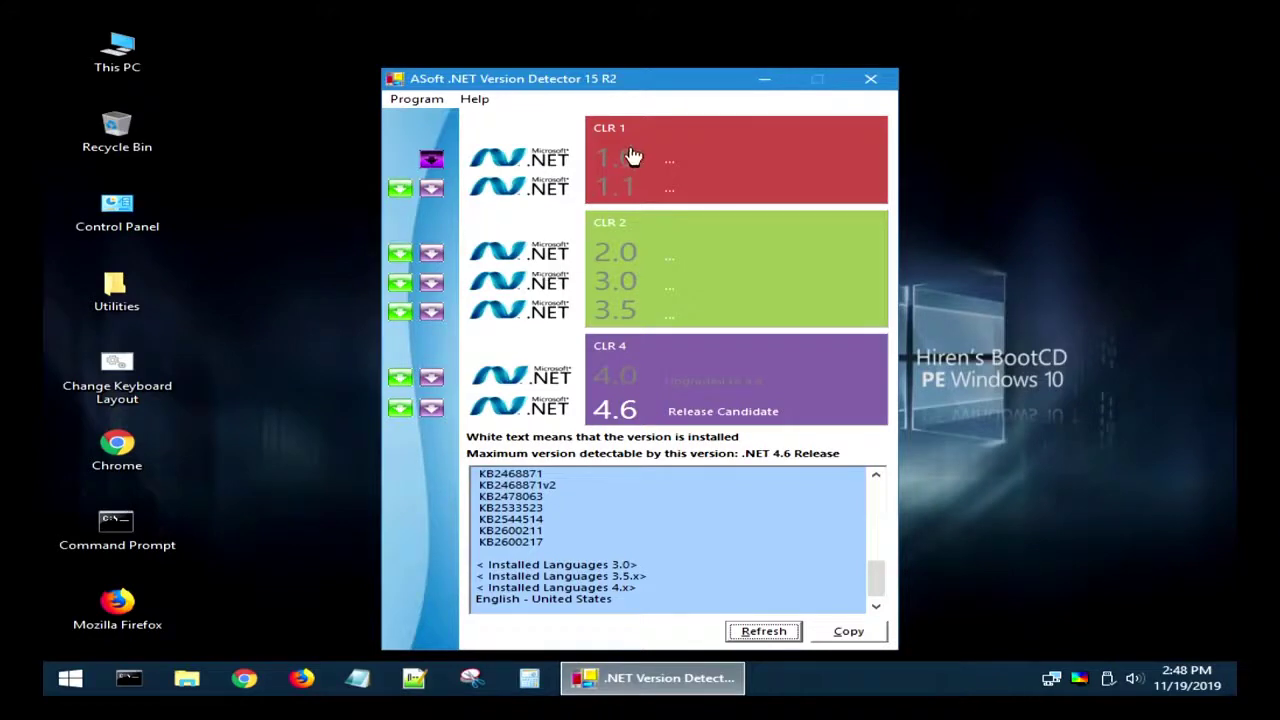
drag(659, 79, 630, 36)
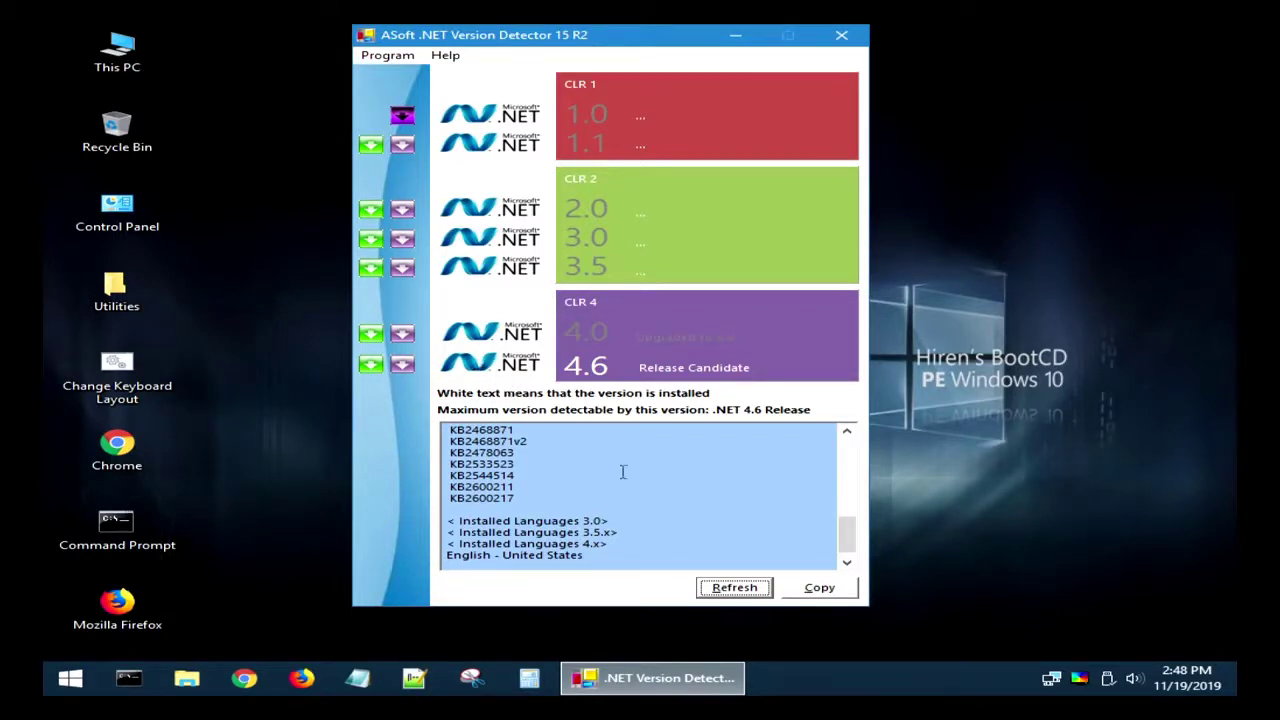
scroll(733, 484, down, 1)
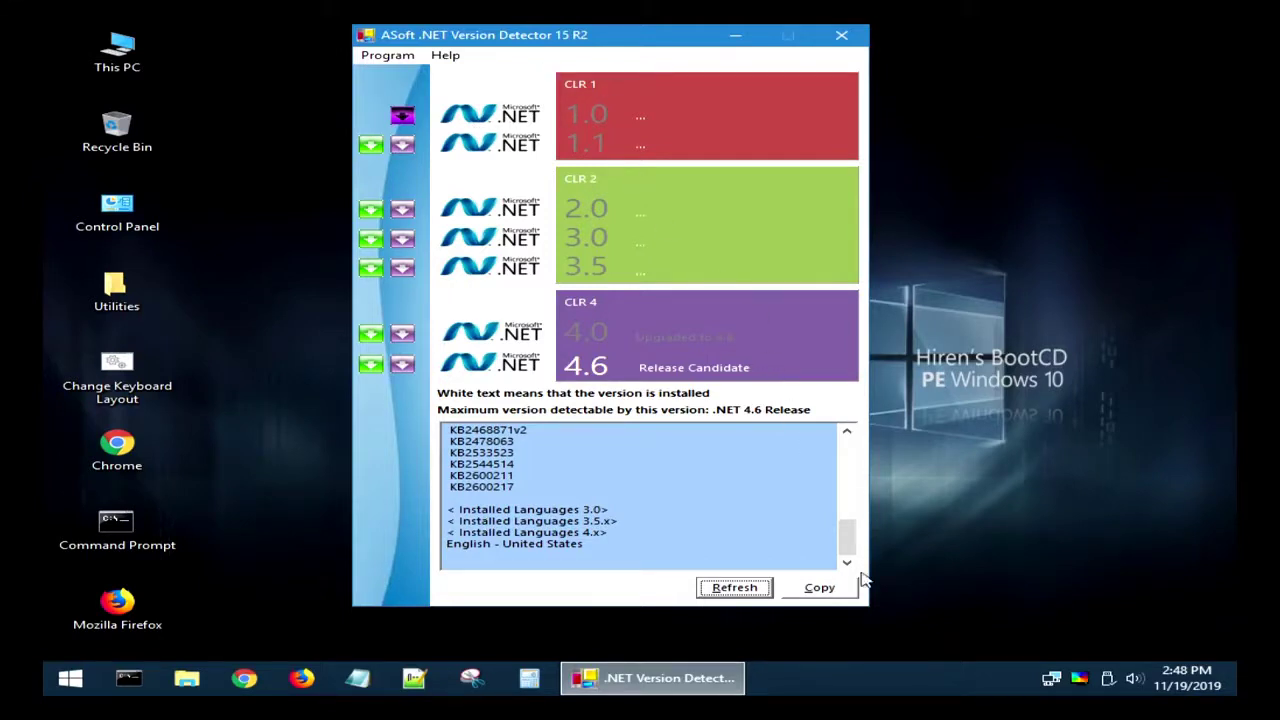
click(838, 34)
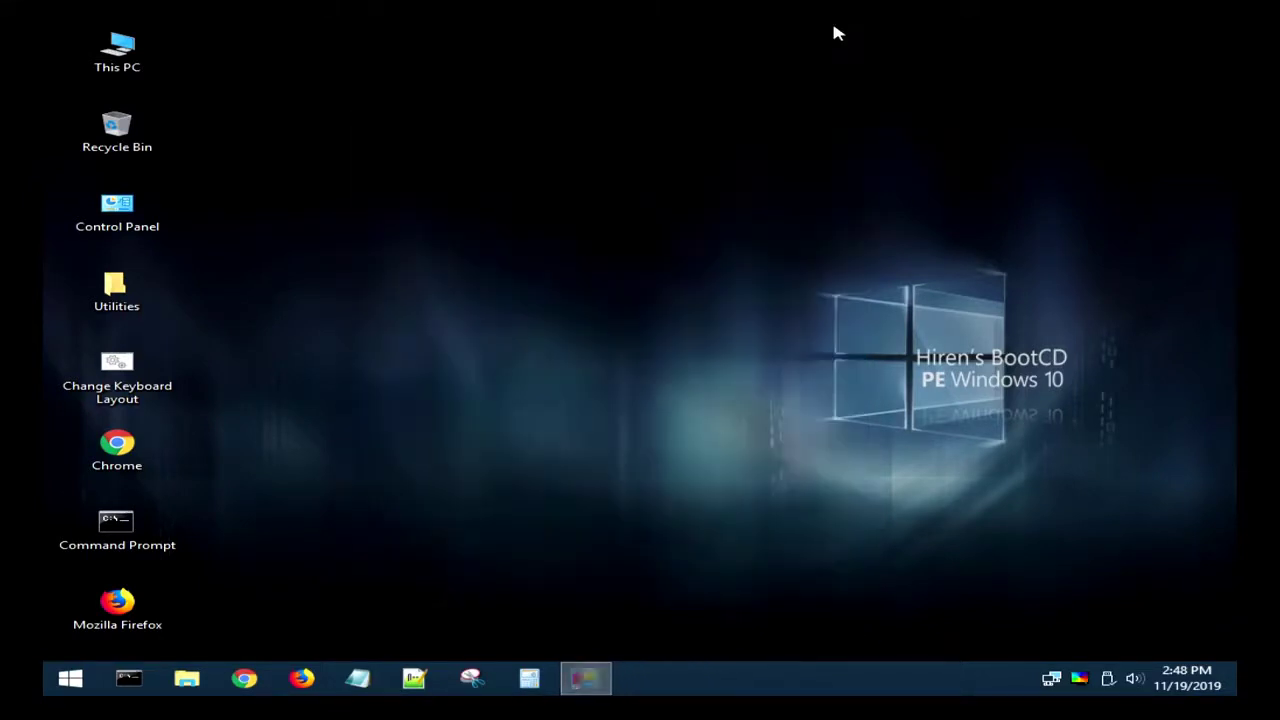
Look through the driver management and network programs and launch Recuva from the data recovery programs under Hard Disk Tools
click(80, 680)
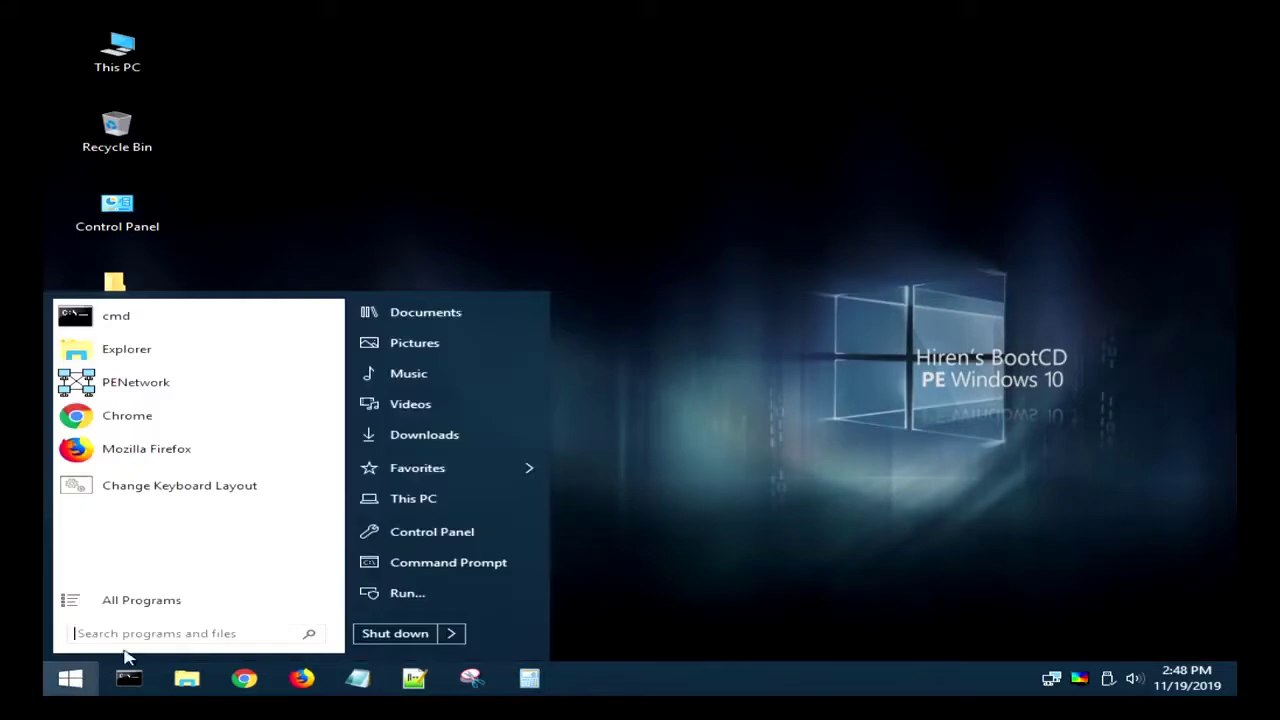
click(141, 602)
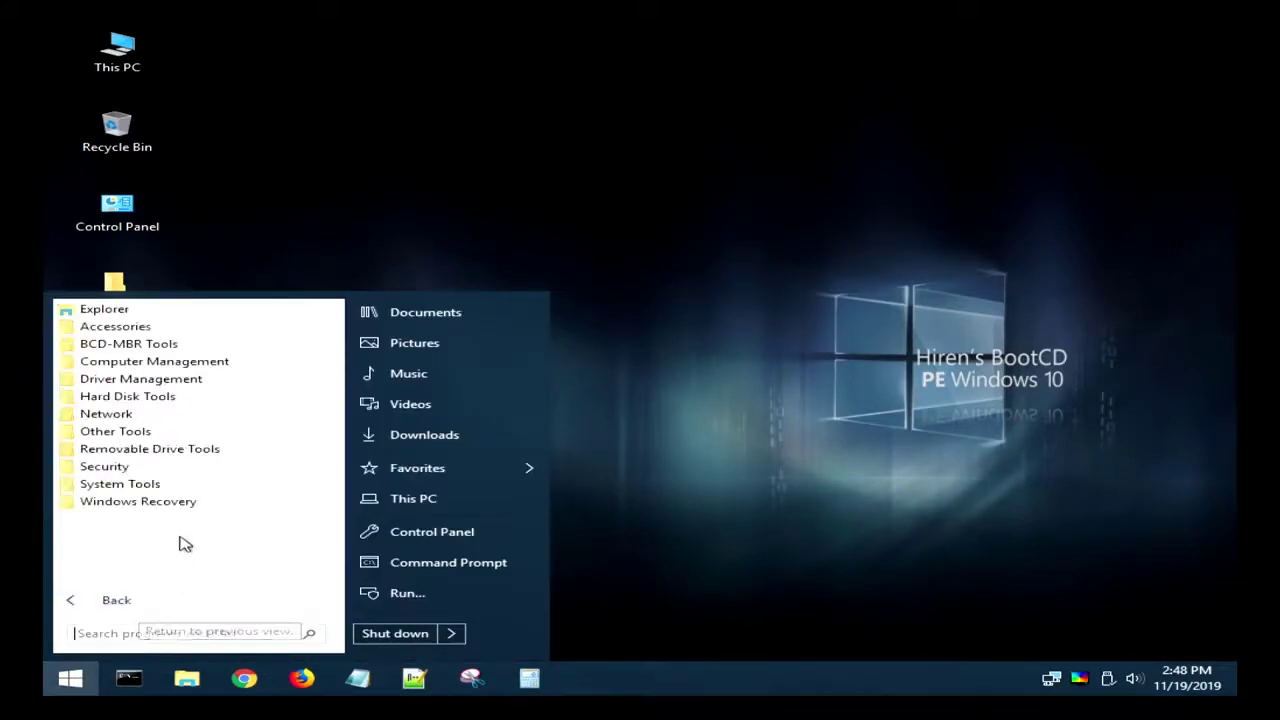
click(196, 383)
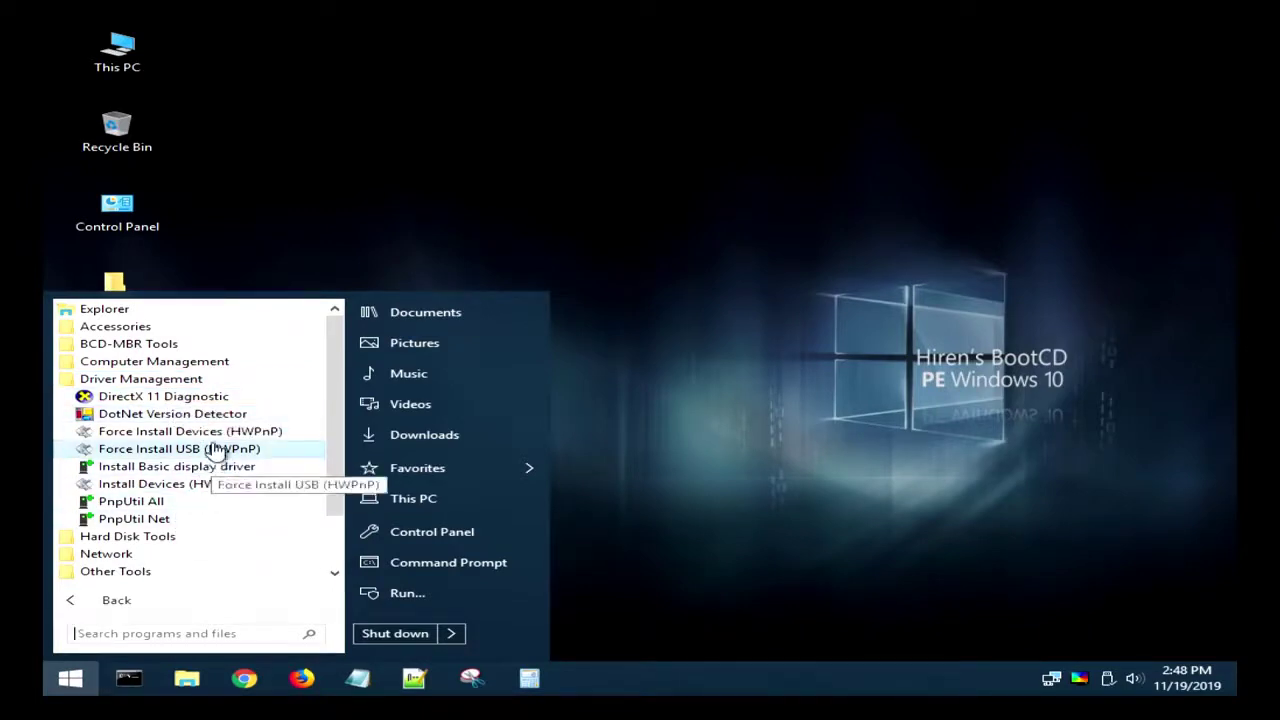
click(107, 556)
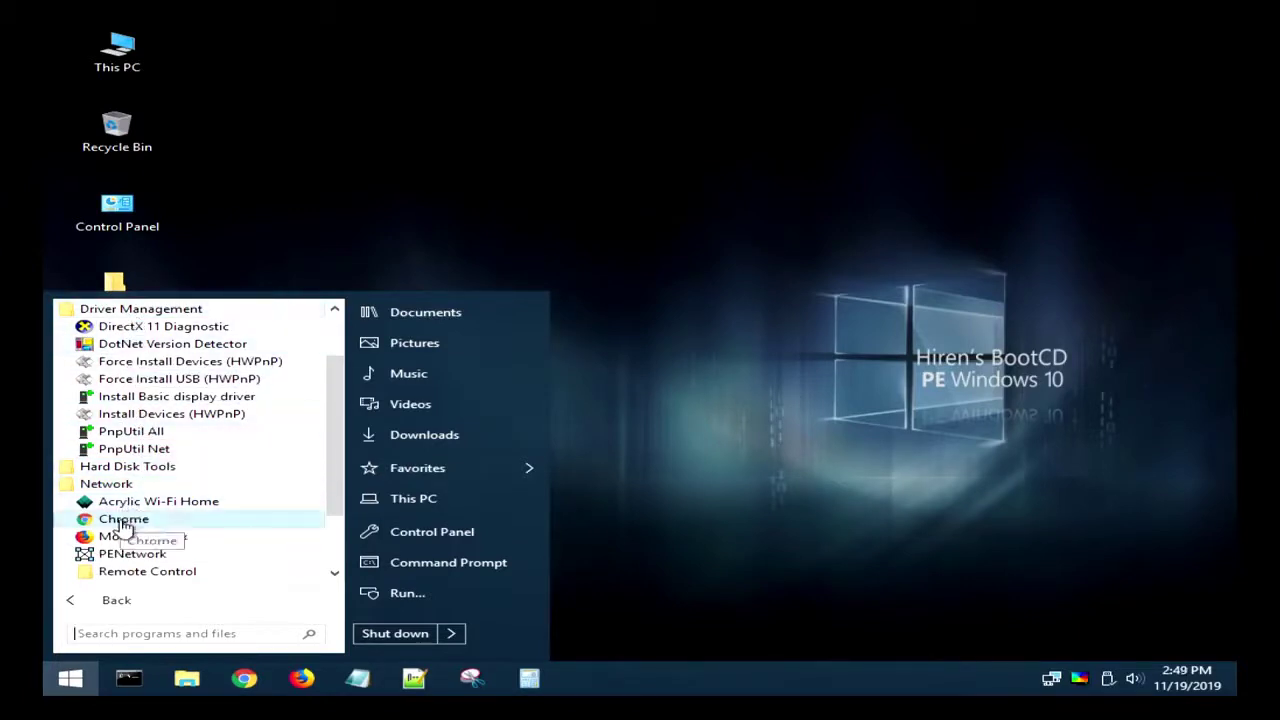
click(140, 468)
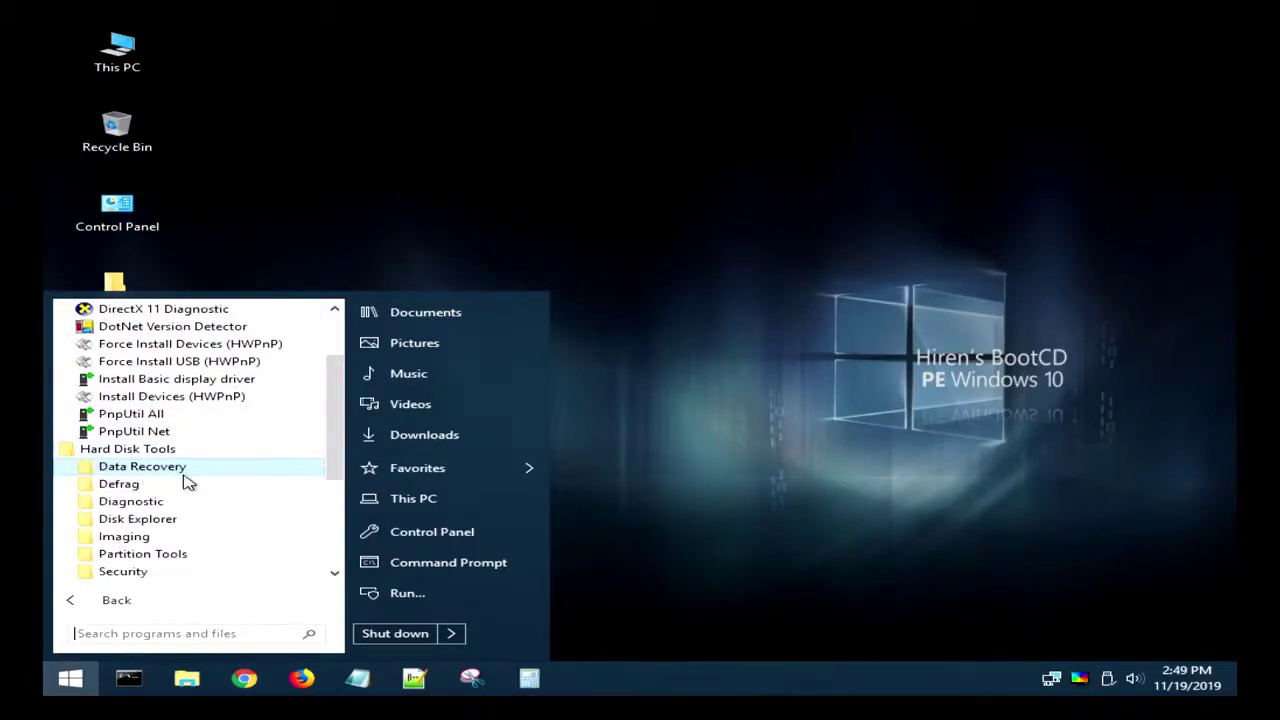
click(160, 413)
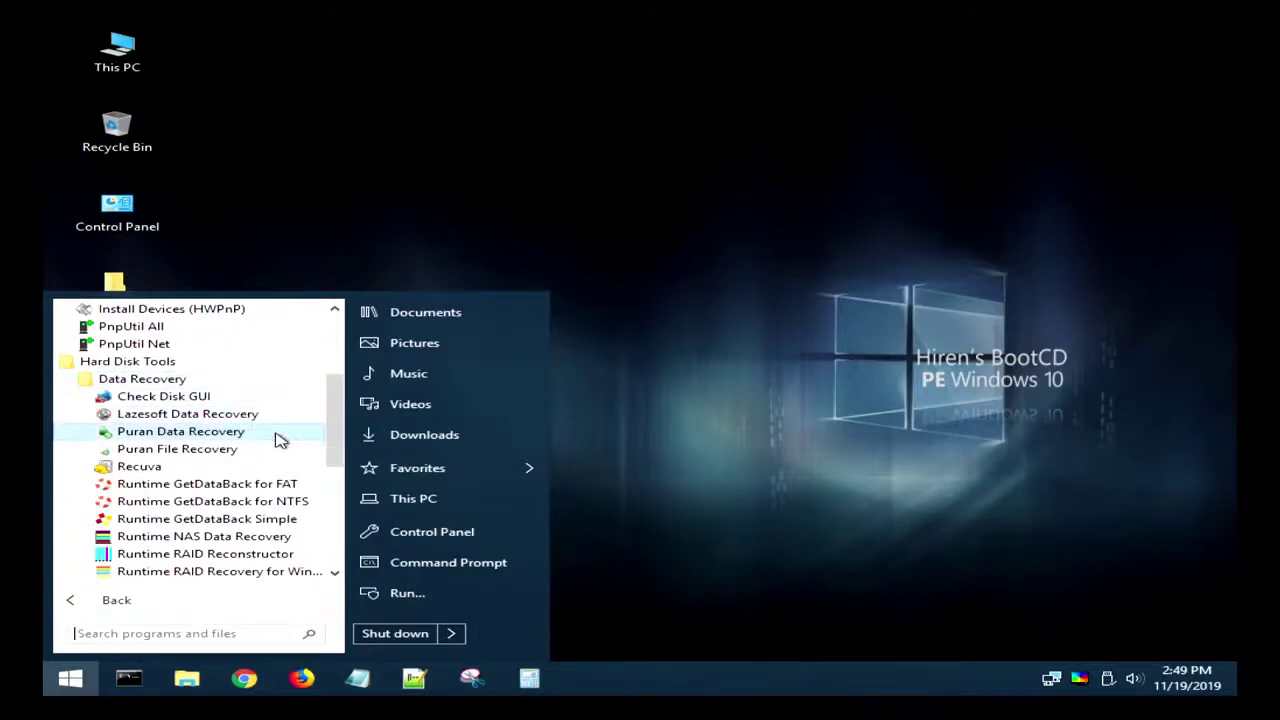
click(145, 468)
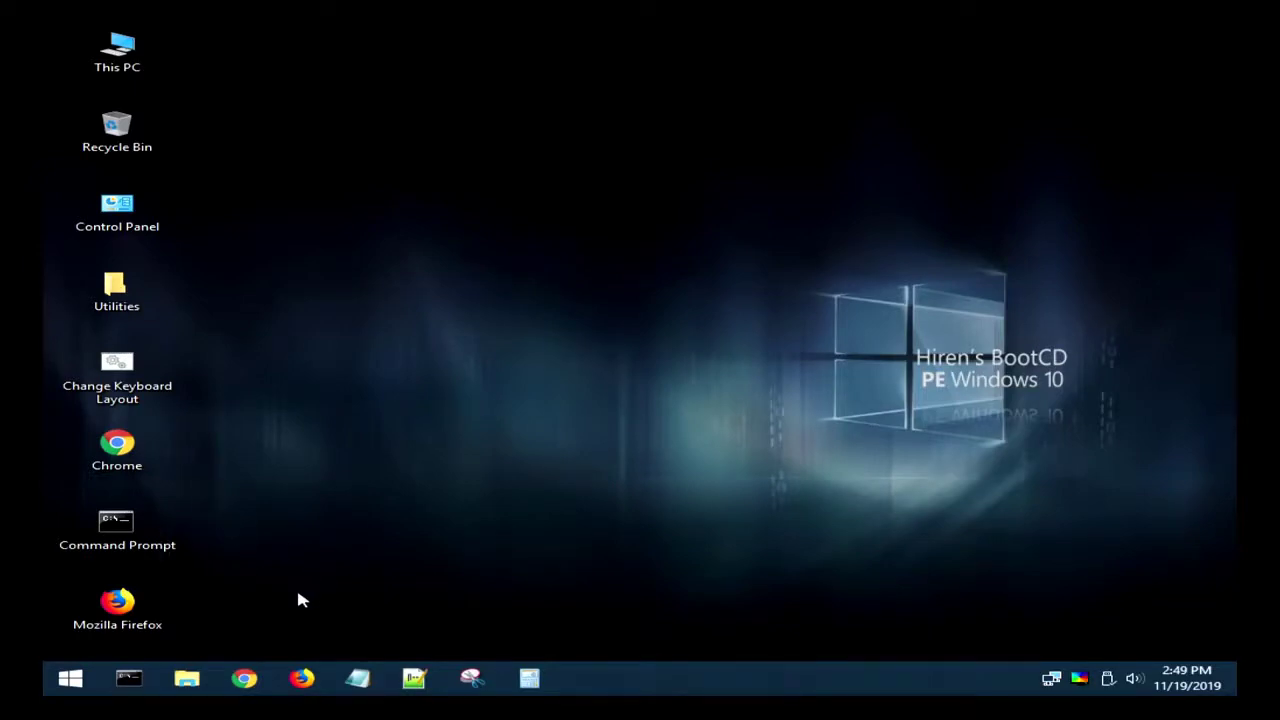
Look through the installed driver management and network programs and the data recovery programs under Hard Disk Tools
click(53, 684)
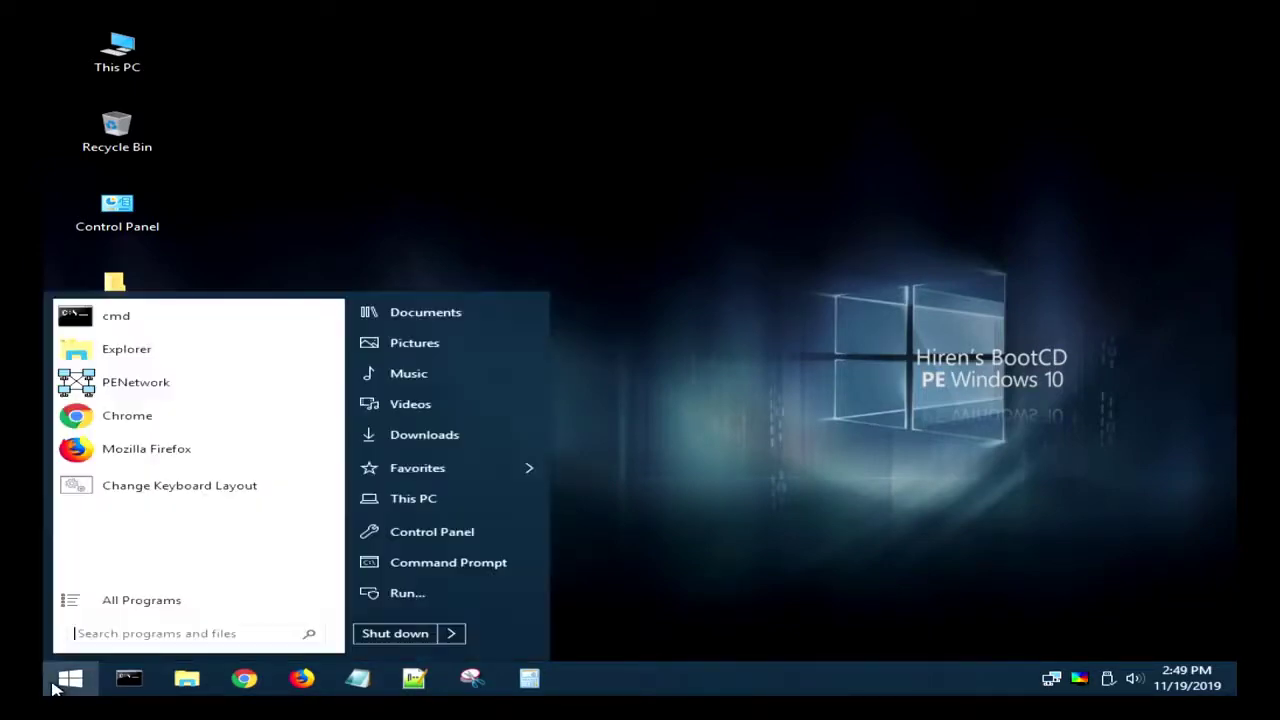
click(143, 601)
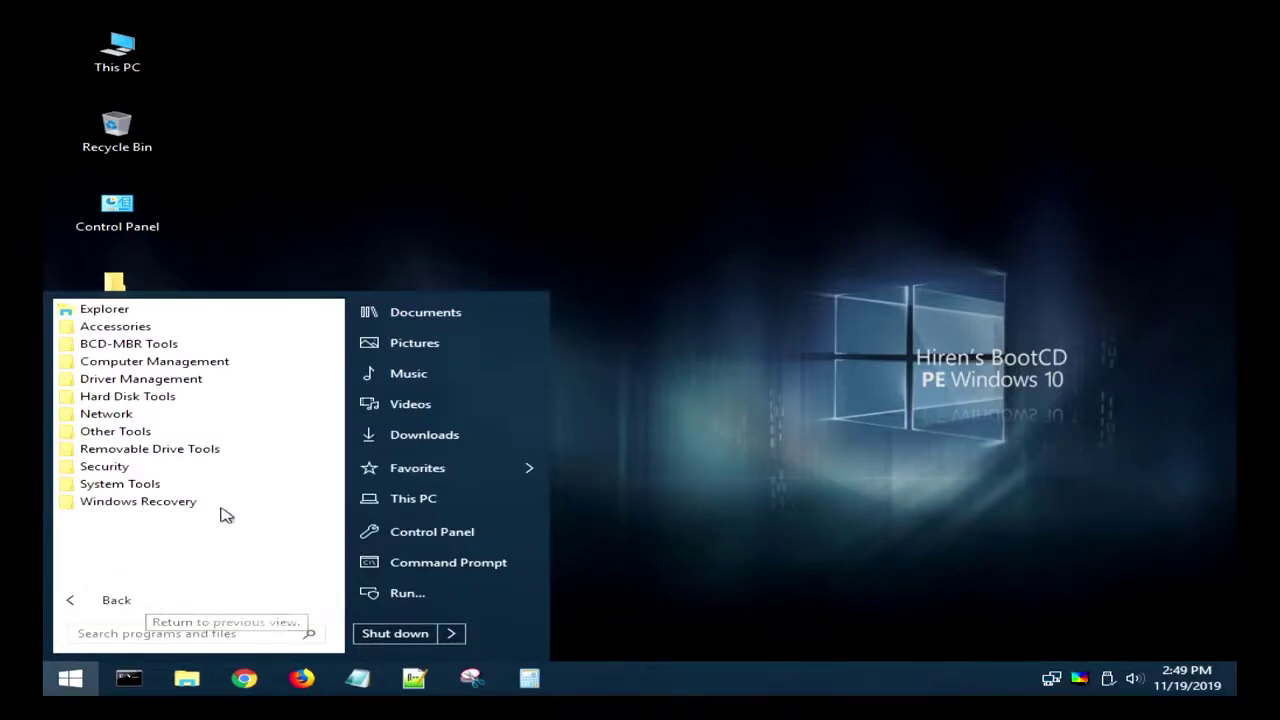
click(195, 388)
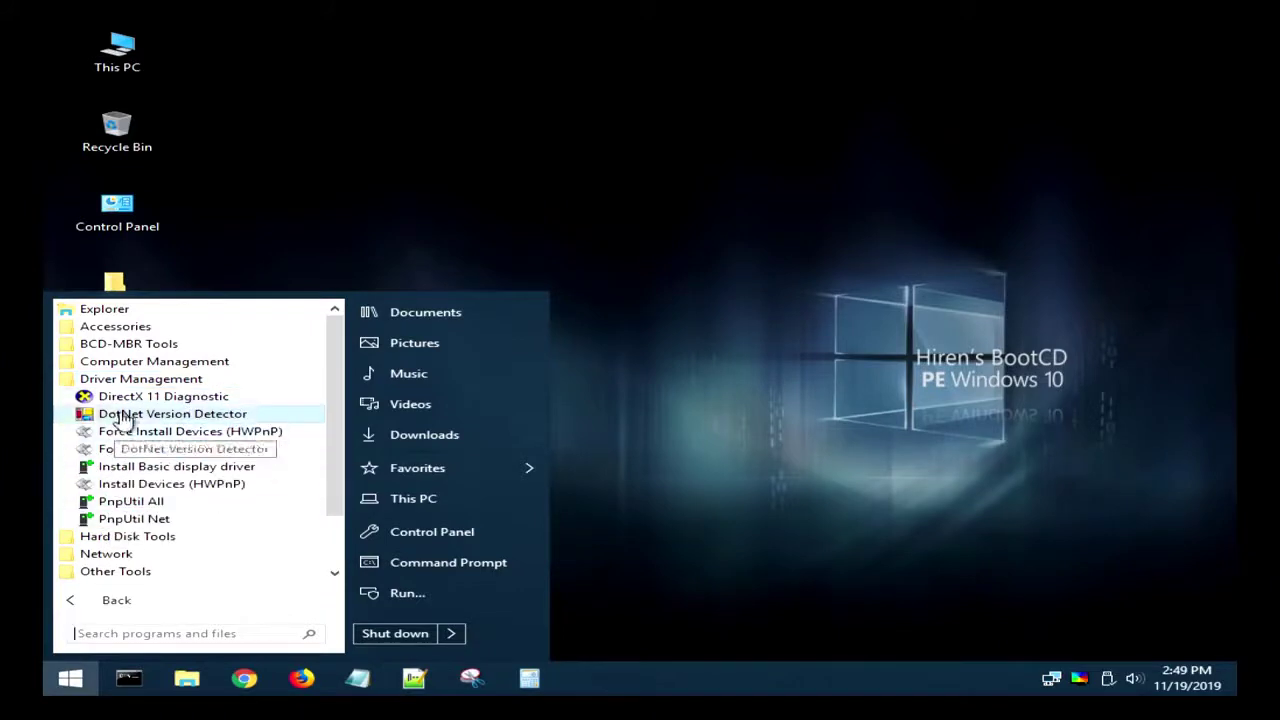
click(130, 381)
click(128, 413)
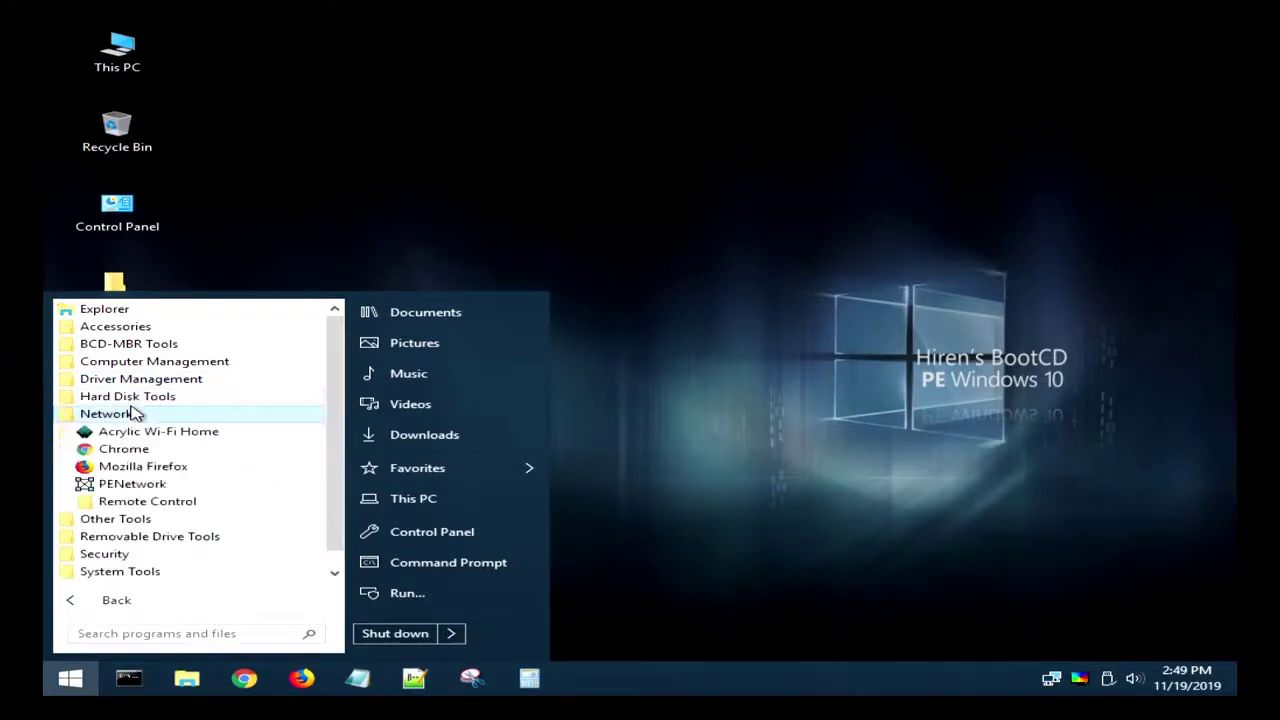
click(138, 398)
click(145, 414)
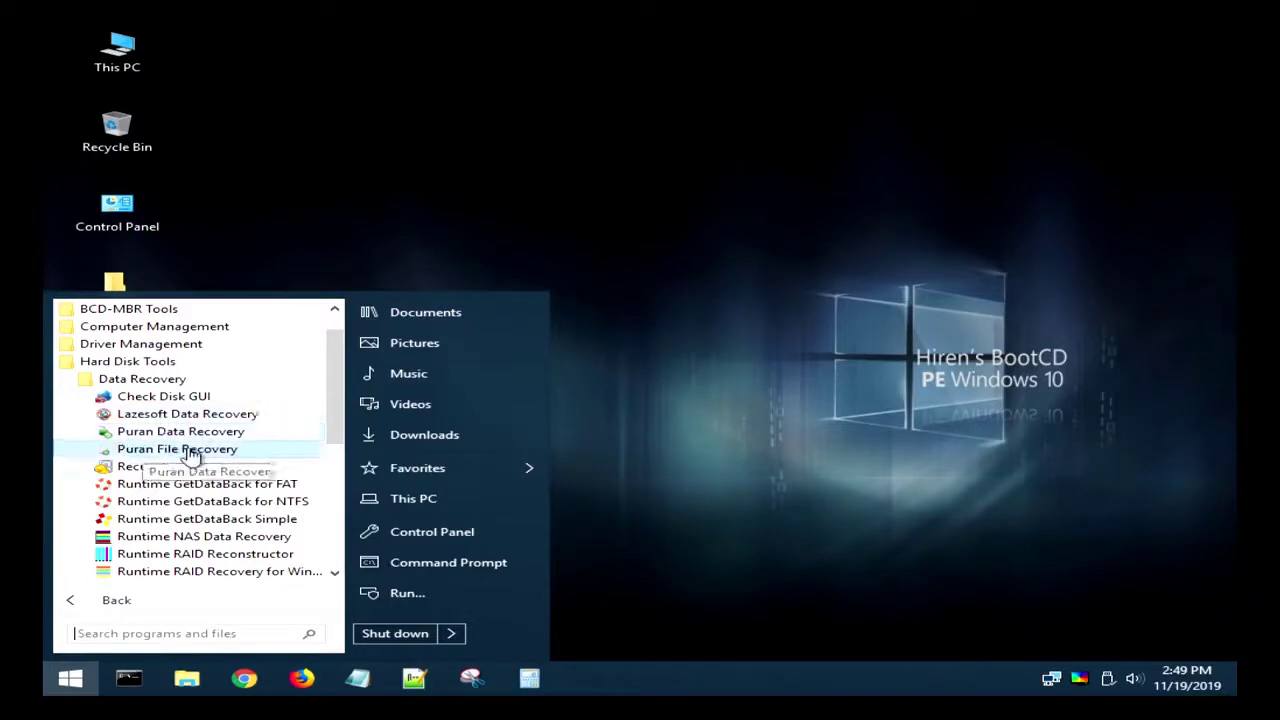
scroll(263, 440, down, 1)
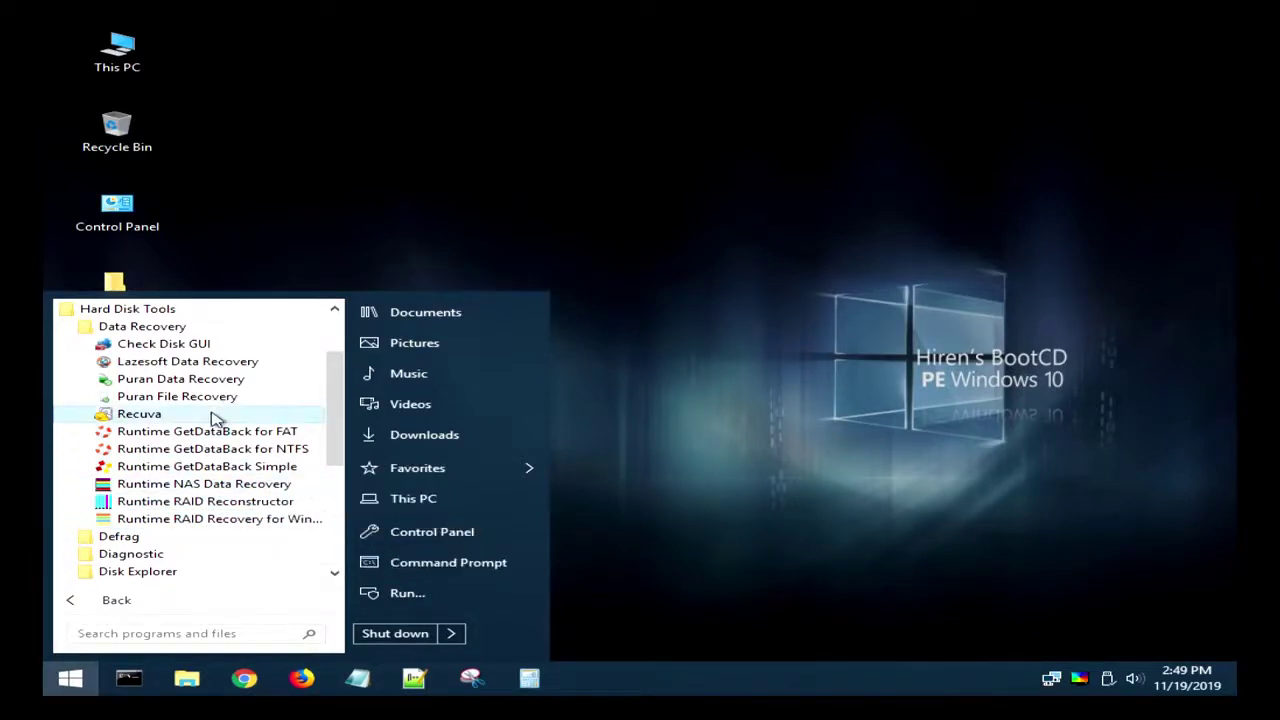
Launch Defraggler from the Defrag group of Hard Disk Tools
click(131, 327)
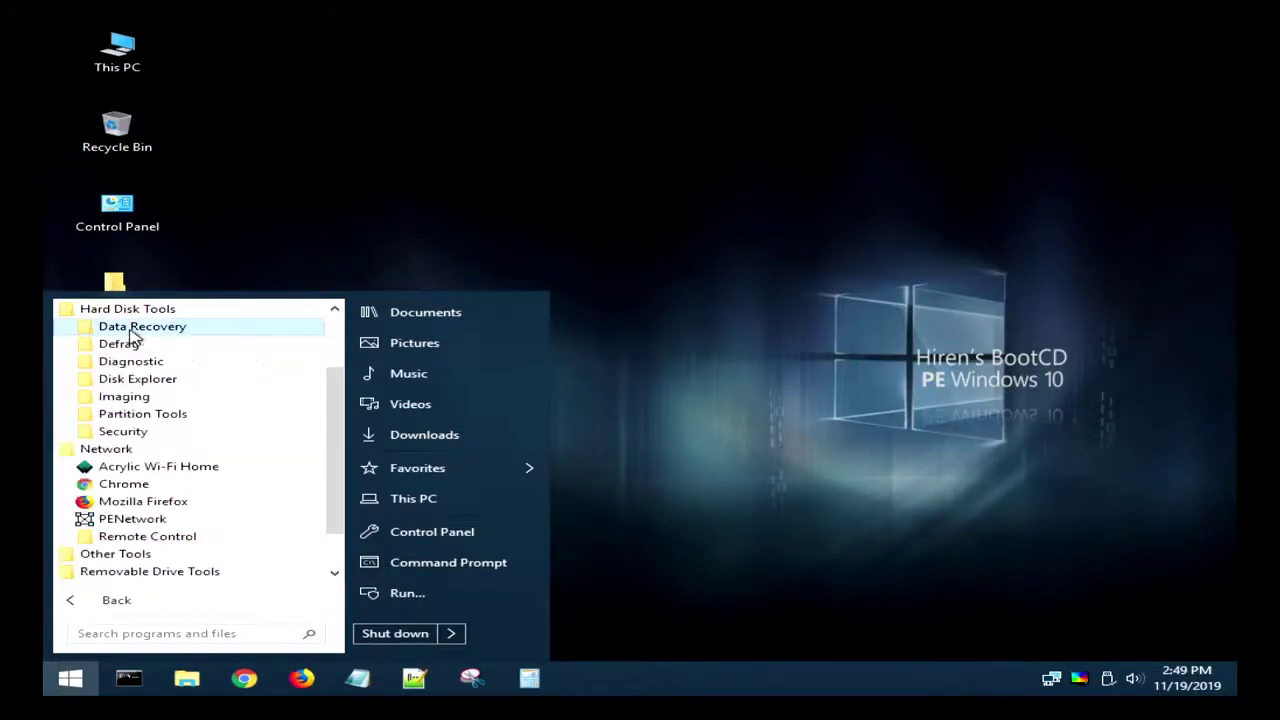
click(125, 345)
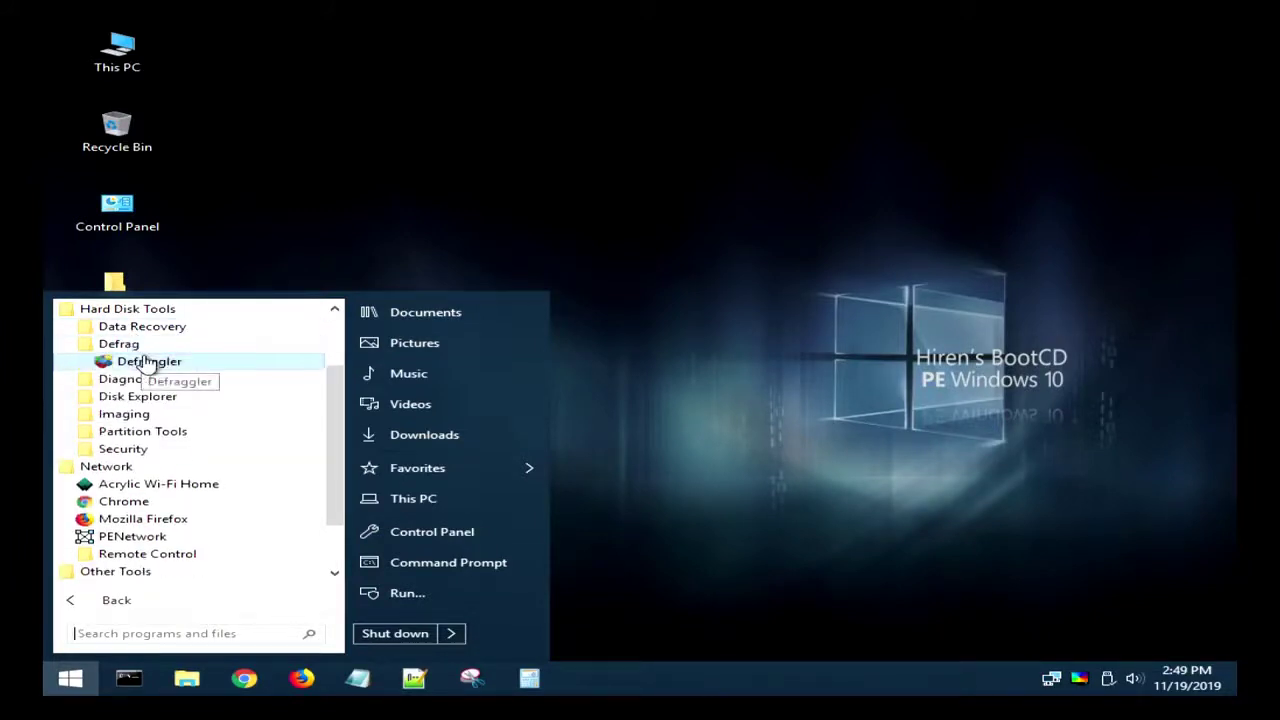
click(145, 363)
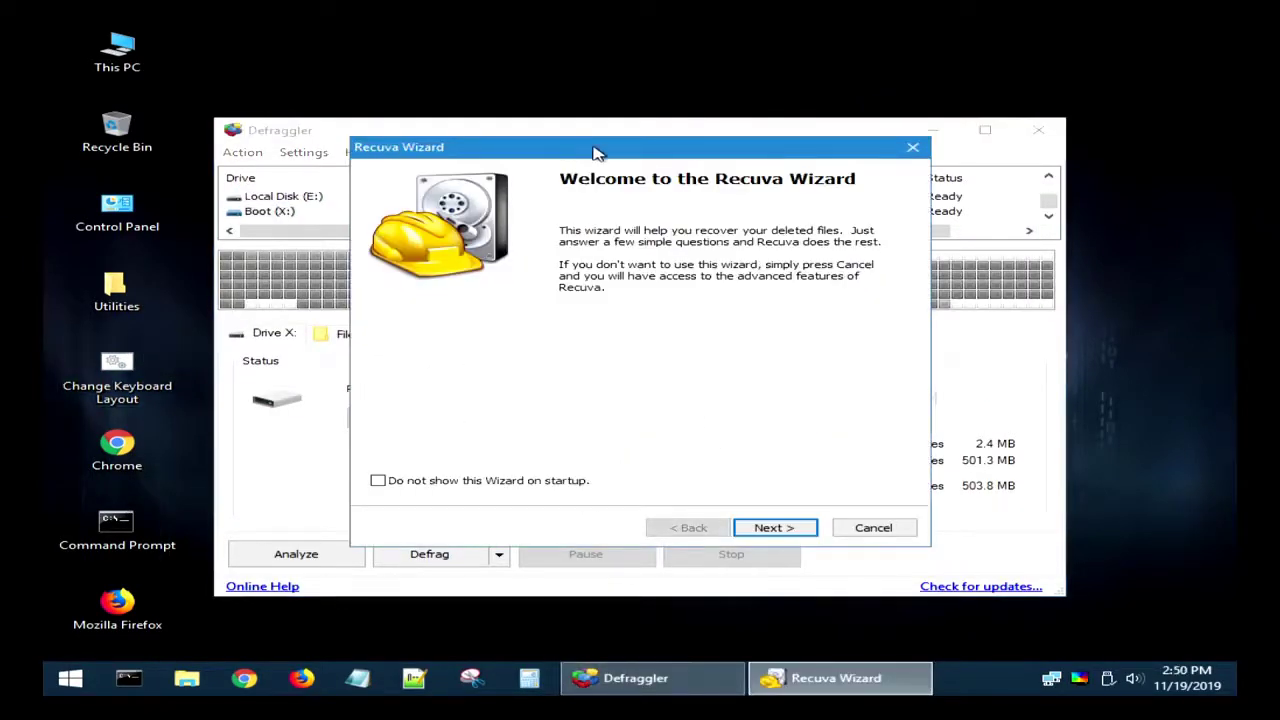
Set the Recuva wizard to recover Documents with the file location "I'm not sure", and proceed to its final page
drag(594, 151, 452, 42)
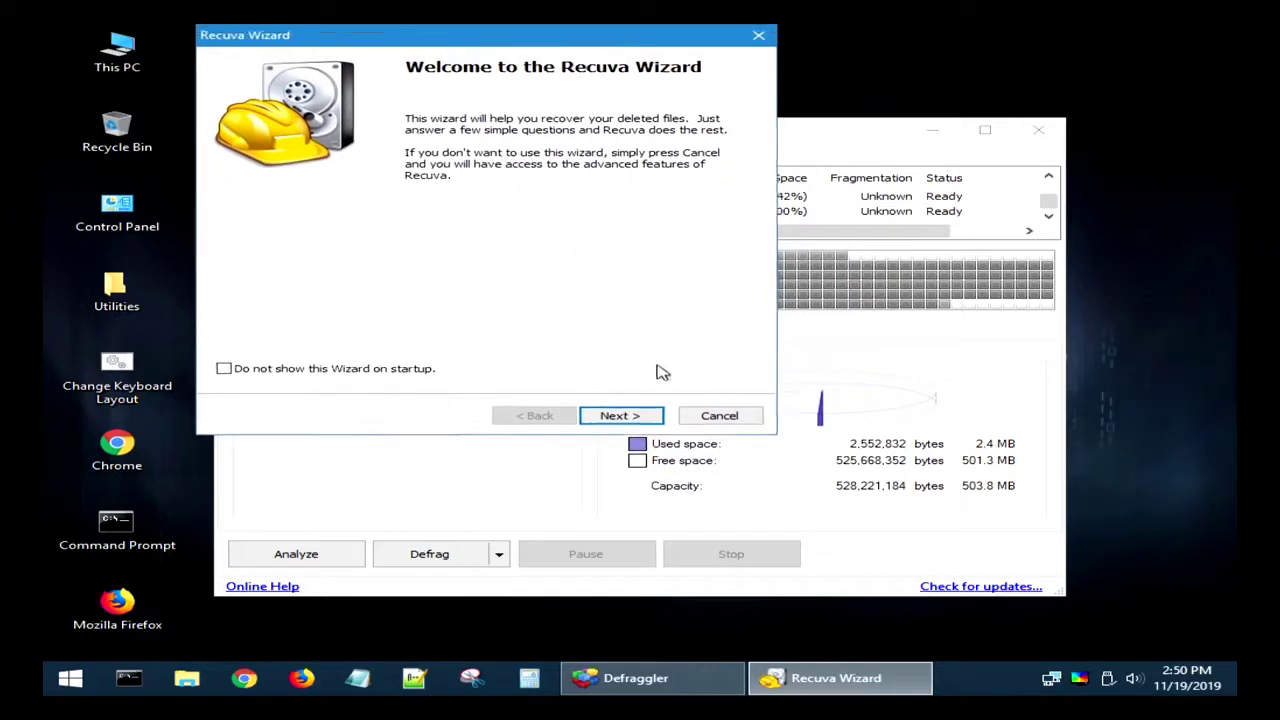
click(631, 418)
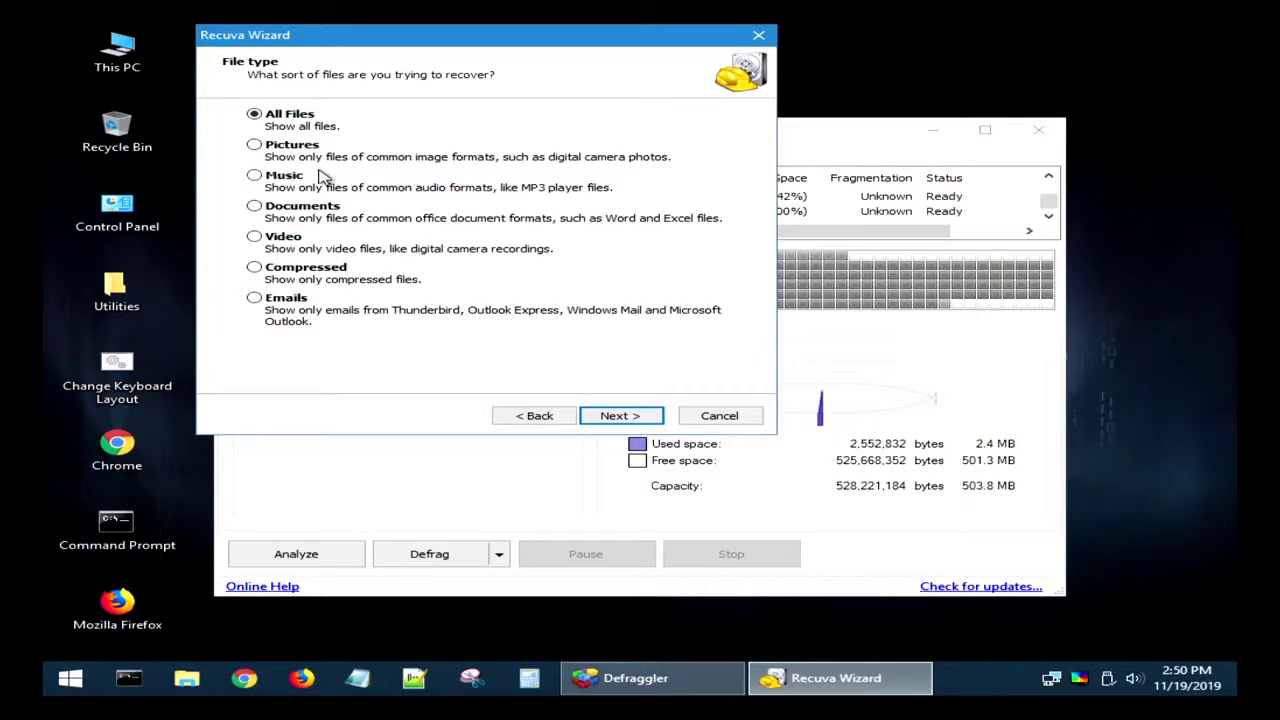
click(306, 208)
click(288, 240)
click(288, 114)
click(256, 206)
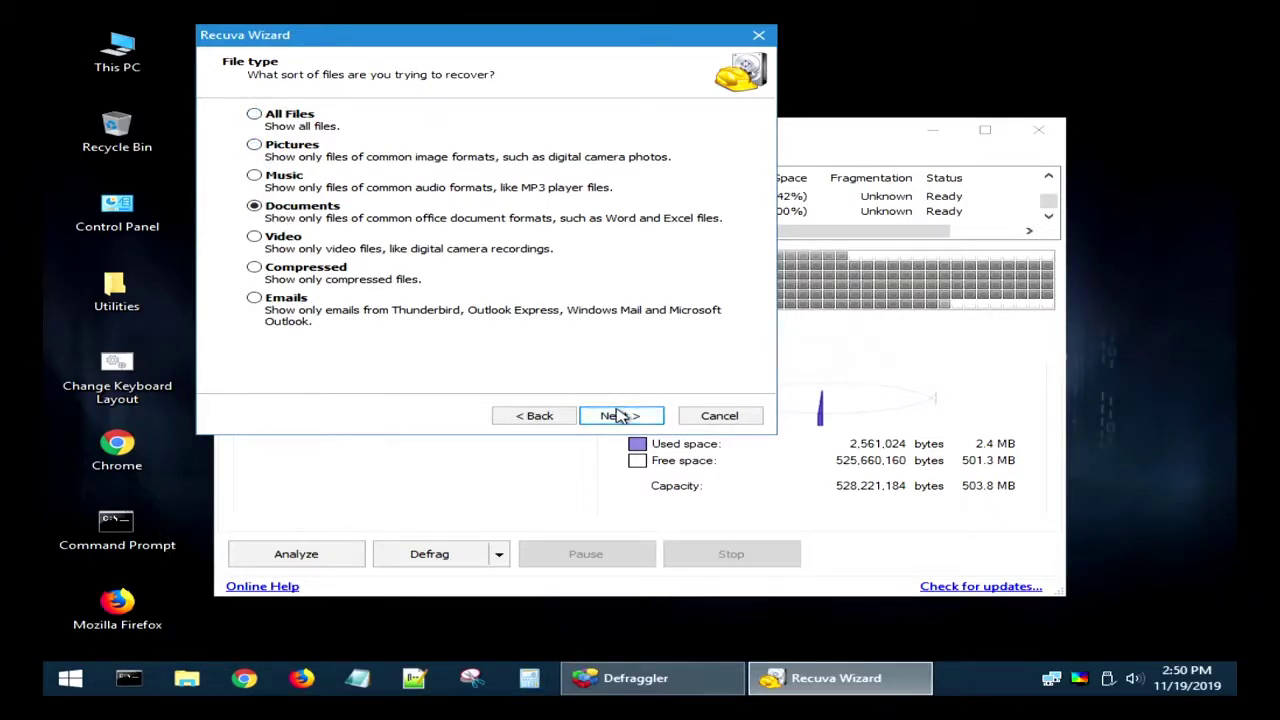
click(628, 415)
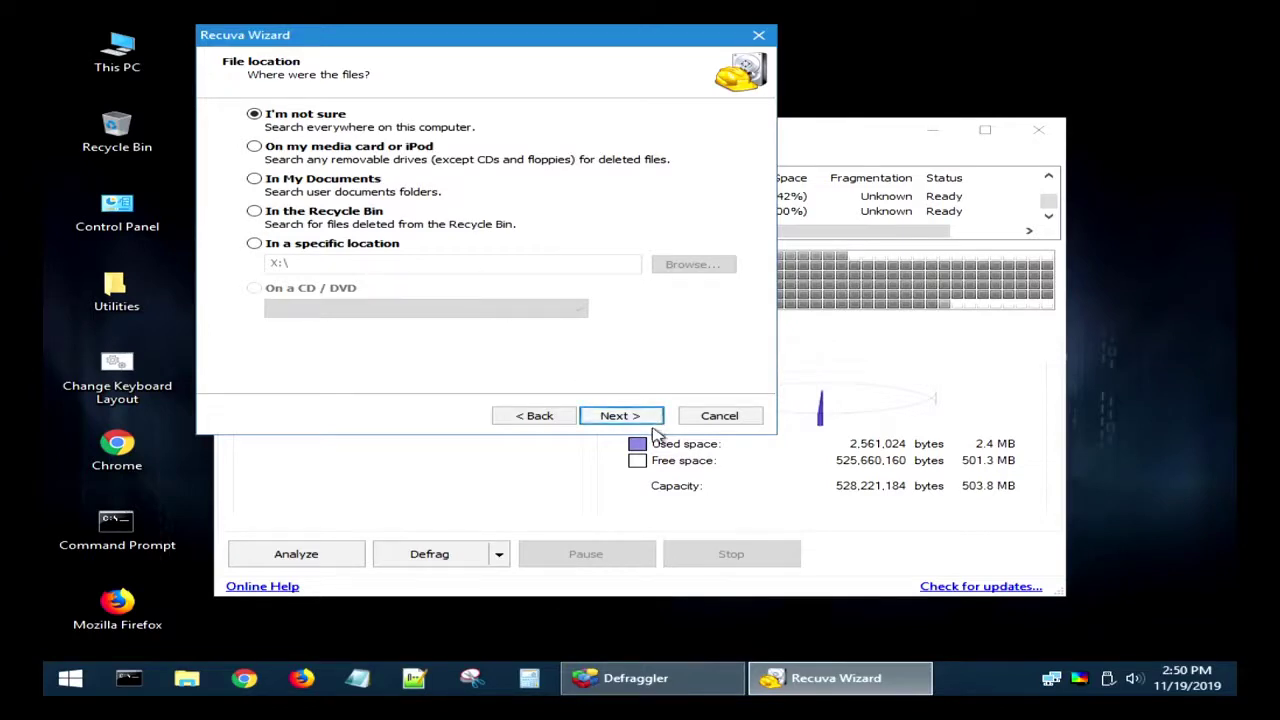
click(643, 416)
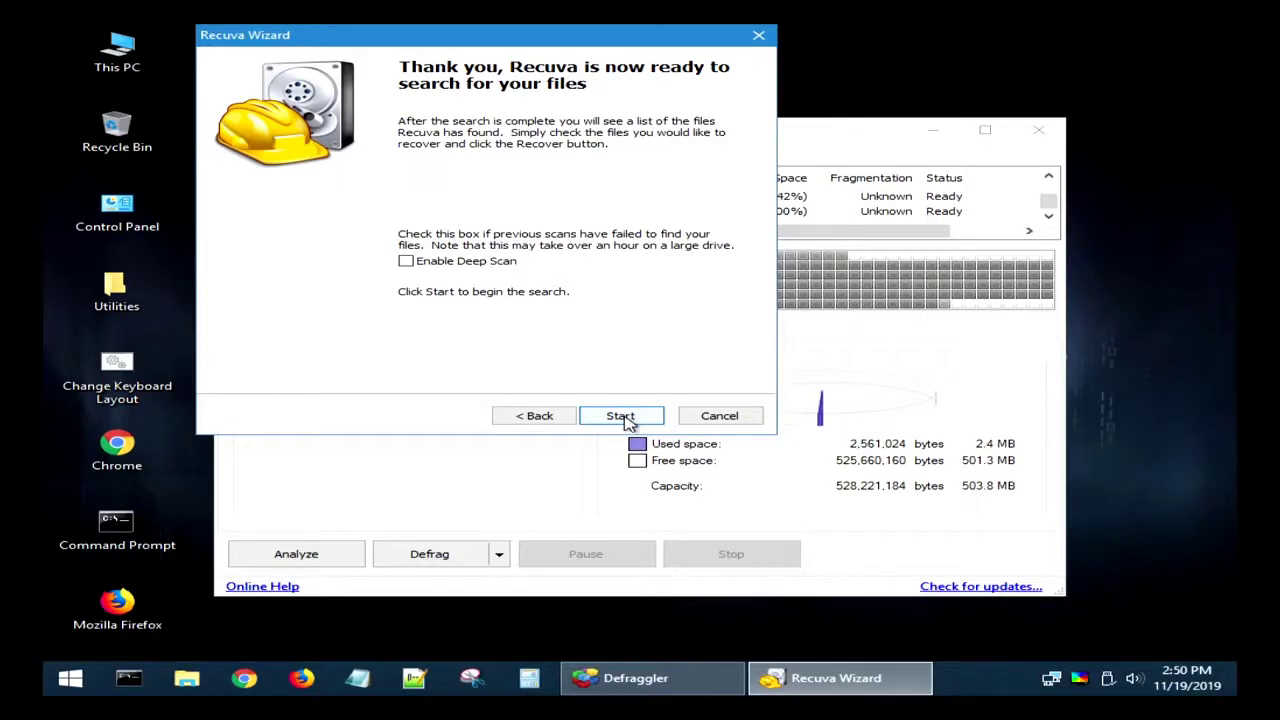
Exit the Recuva wizard and Recuva without scanning, and analyze and defragment the Boot (X:) drive in Defraggler
click(730, 419)
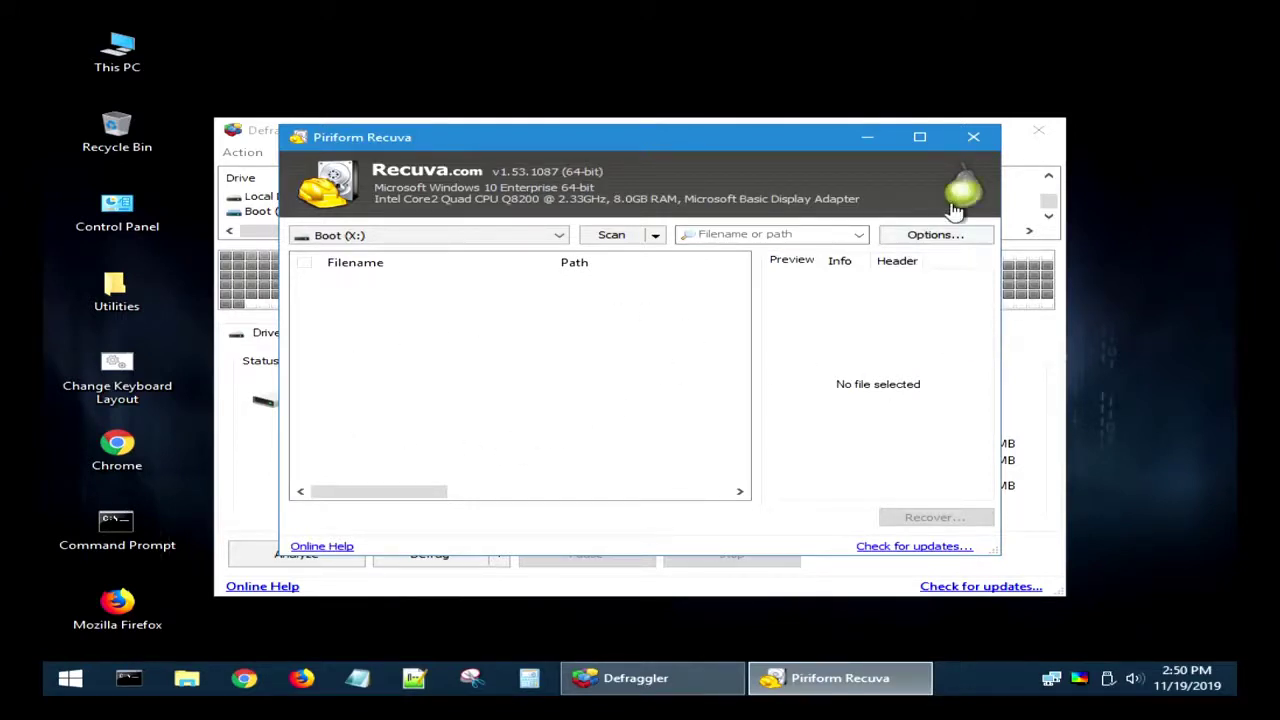
click(973, 137)
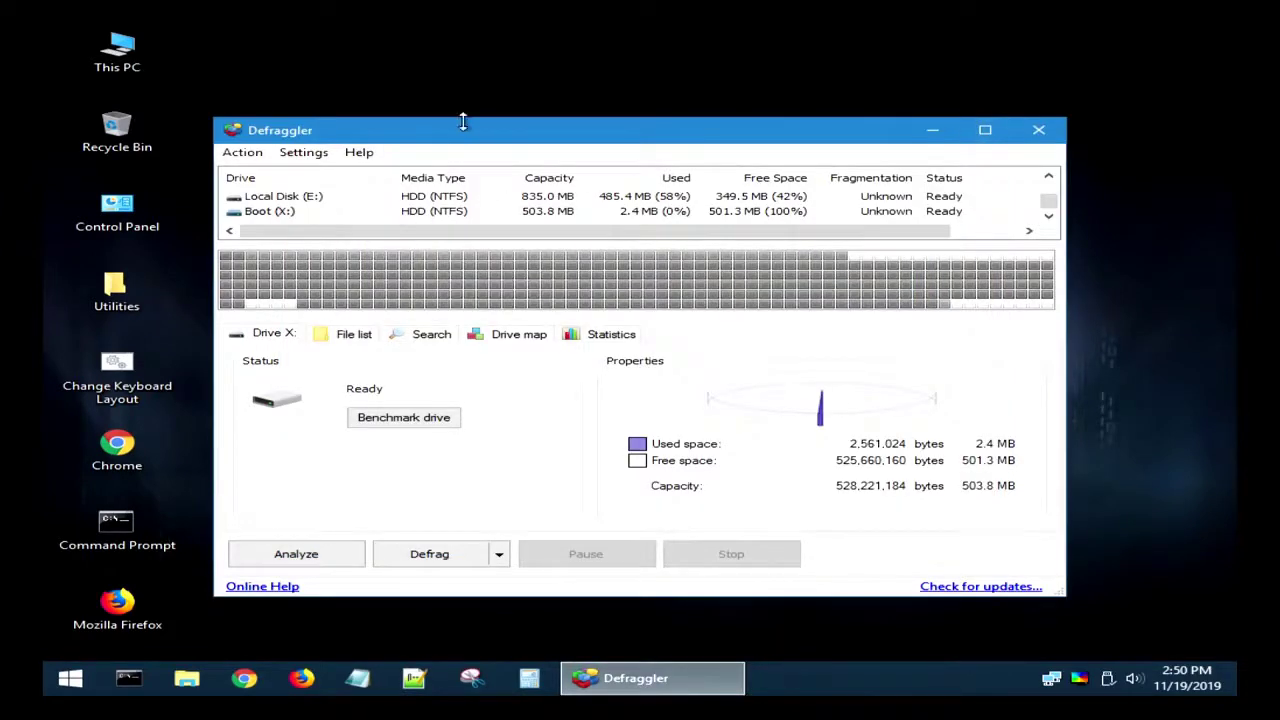
click(281, 562)
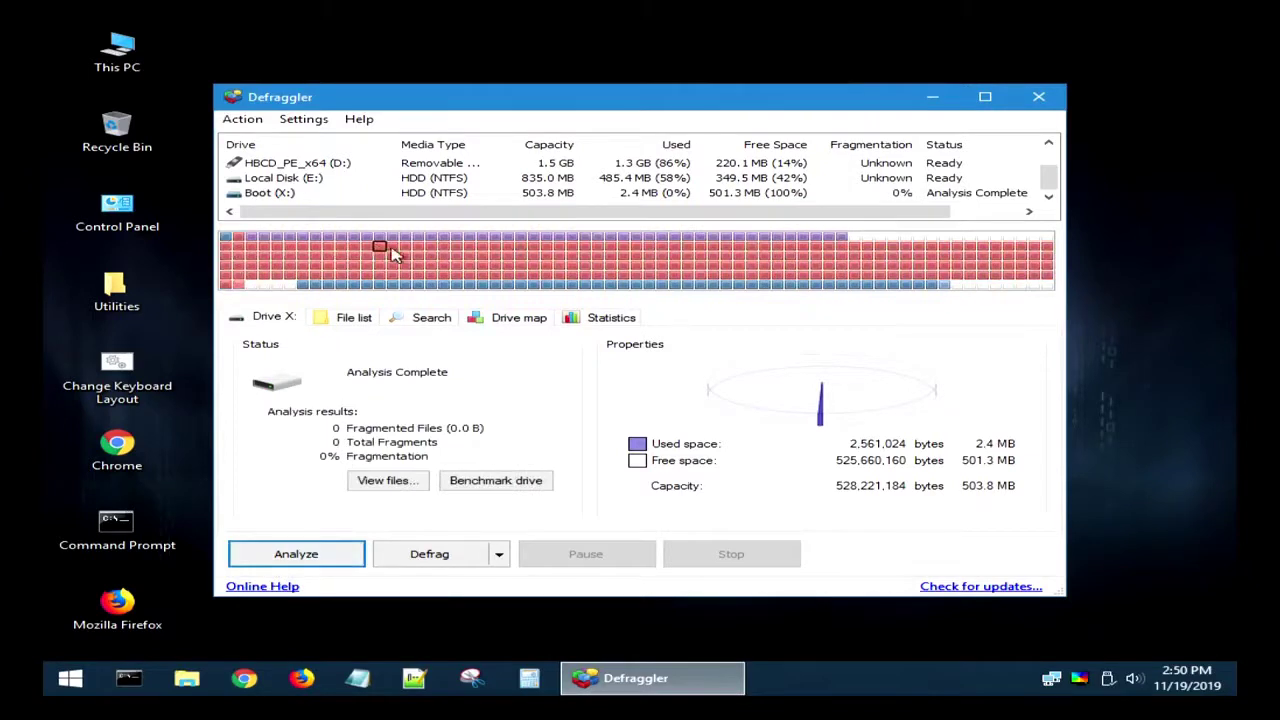
click(430, 554)
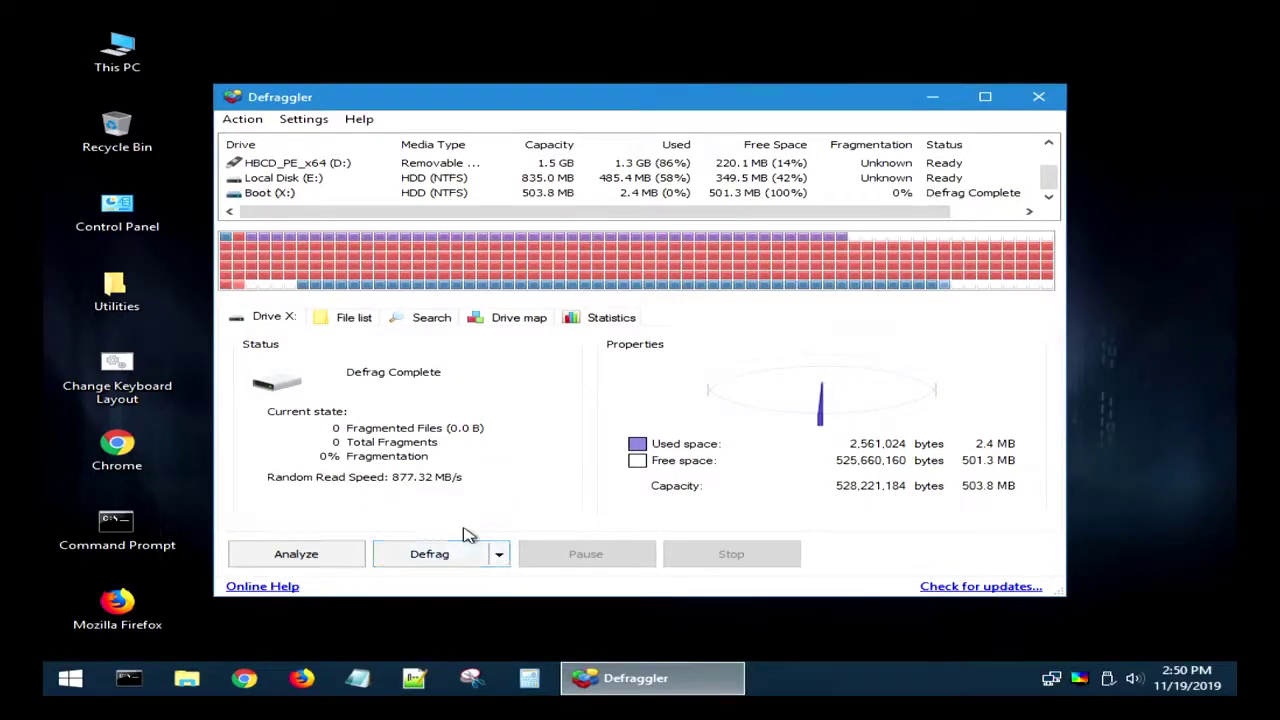
Review Defraggler's file list, search, drive map and statistics views, return to drive X:'s status, and close Defraggler
click(352, 329)
click(405, 329)
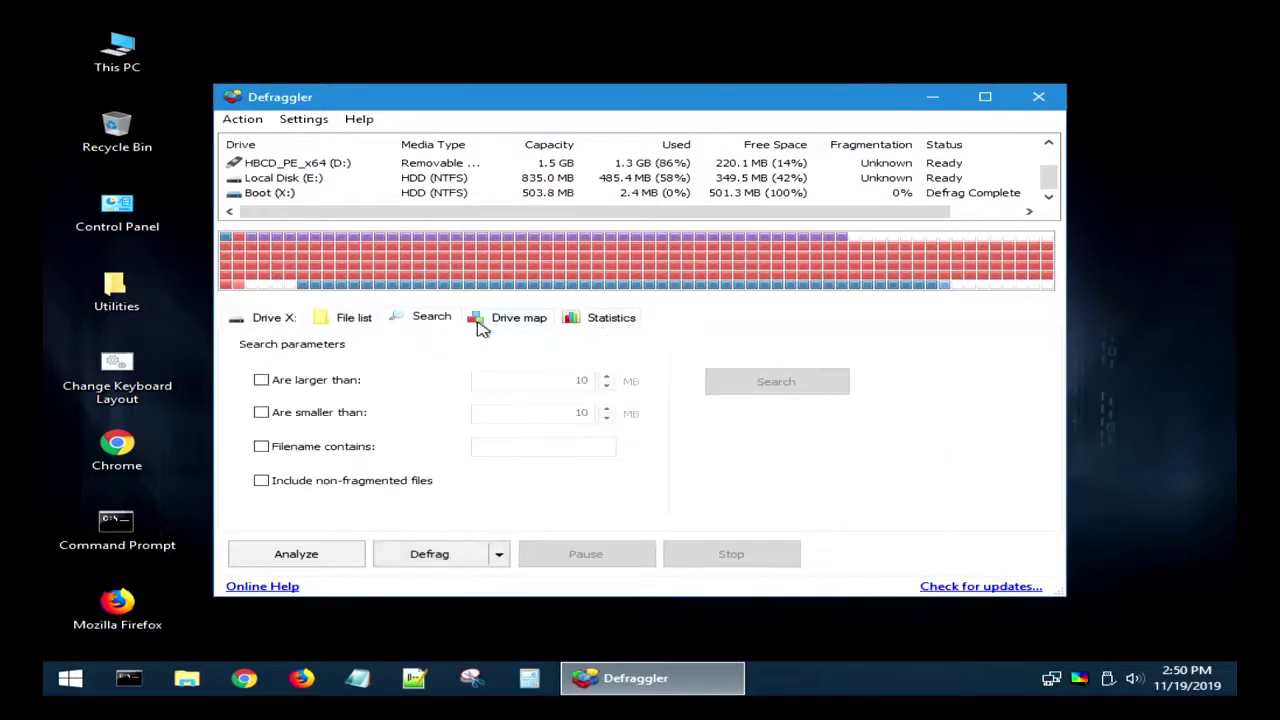
click(480, 329)
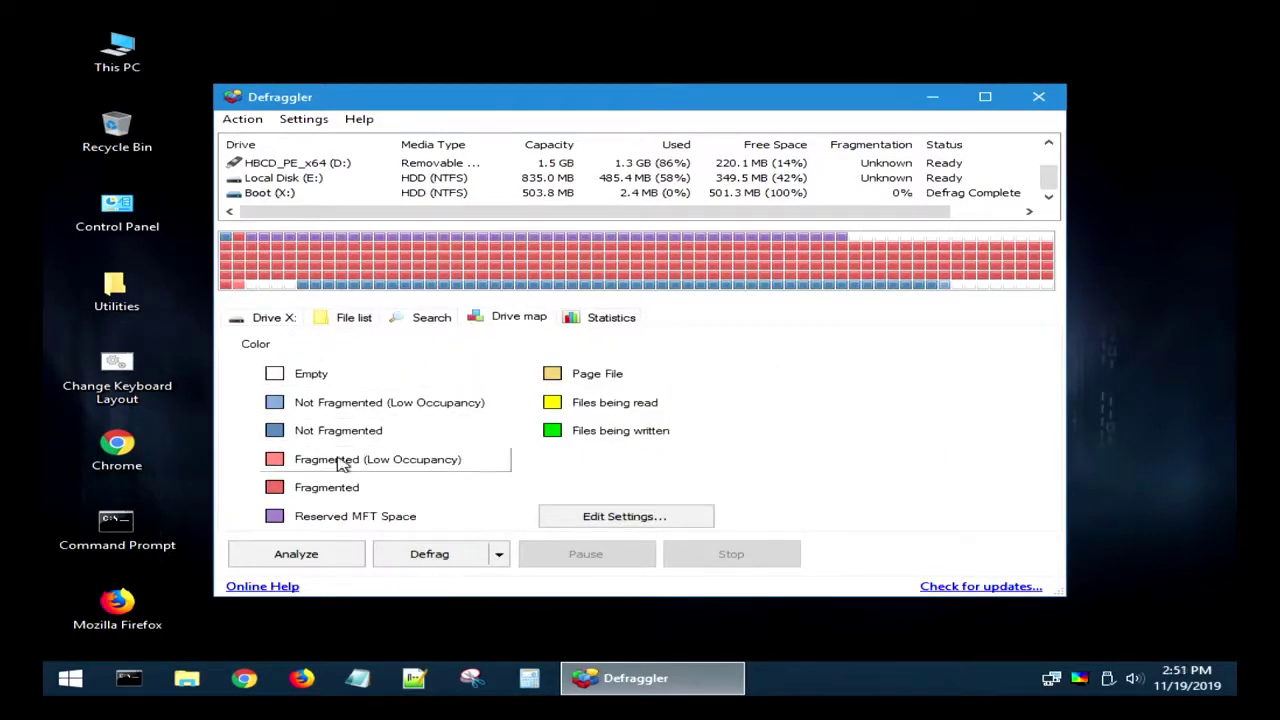
click(572, 320)
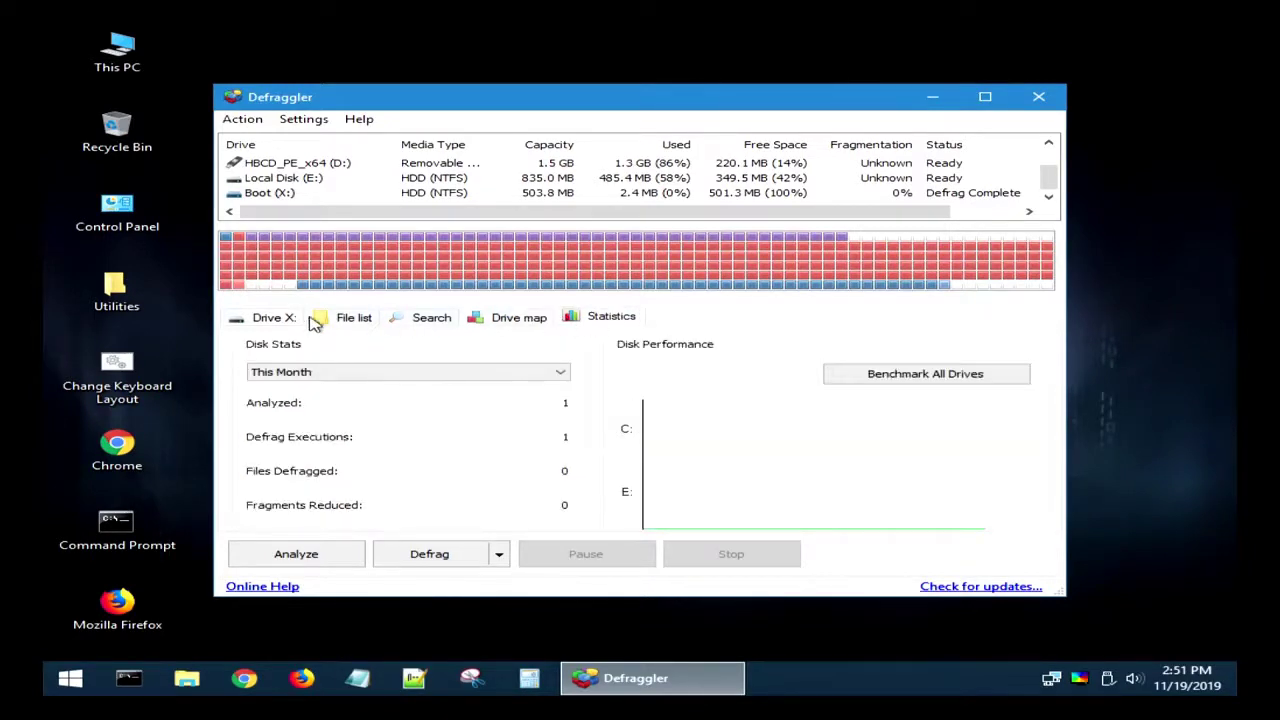
click(264, 318)
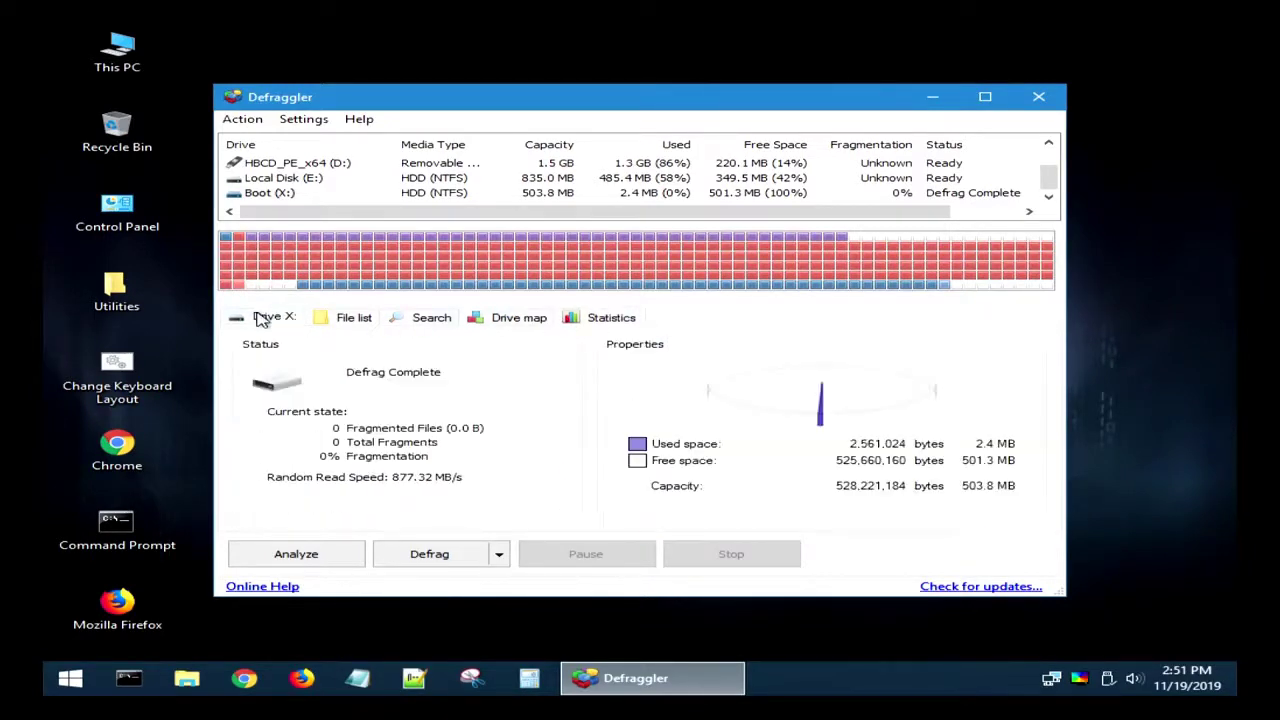
click(1036, 98)
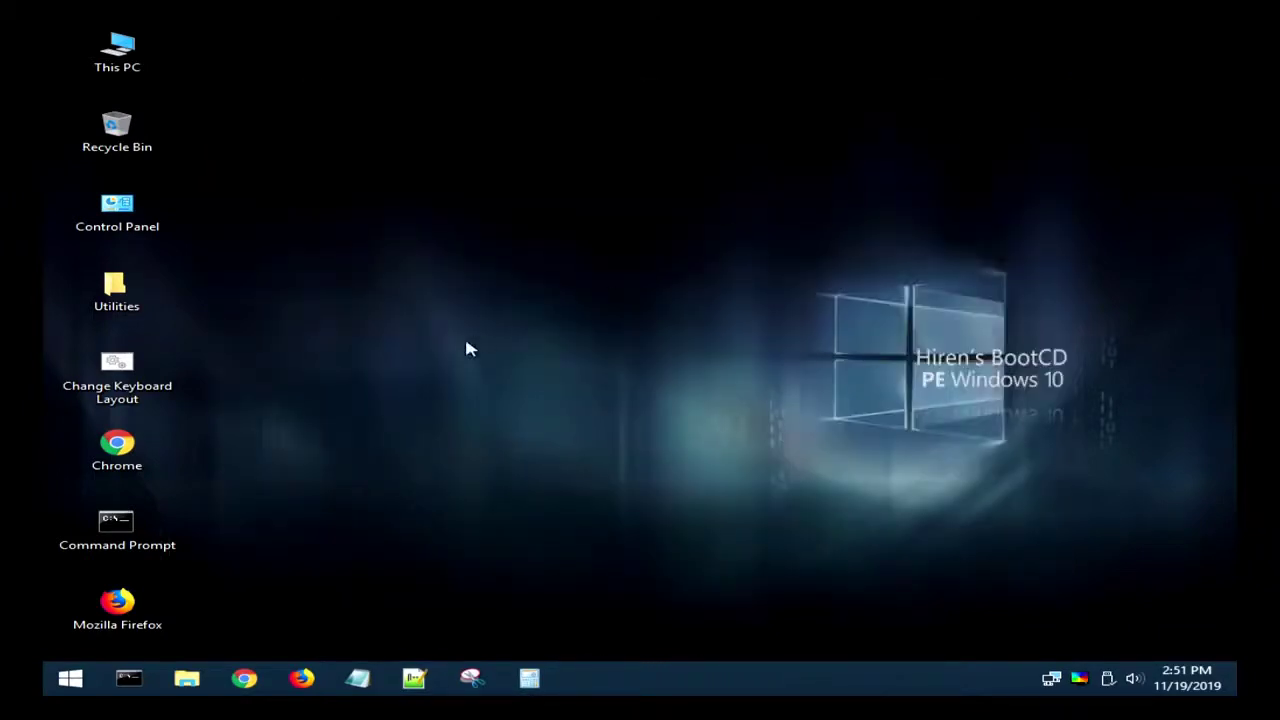
Look through the Defrag, Diagnostic, Disk Explorer and Imaging programs under Hard Disk Tools
click(71, 681)
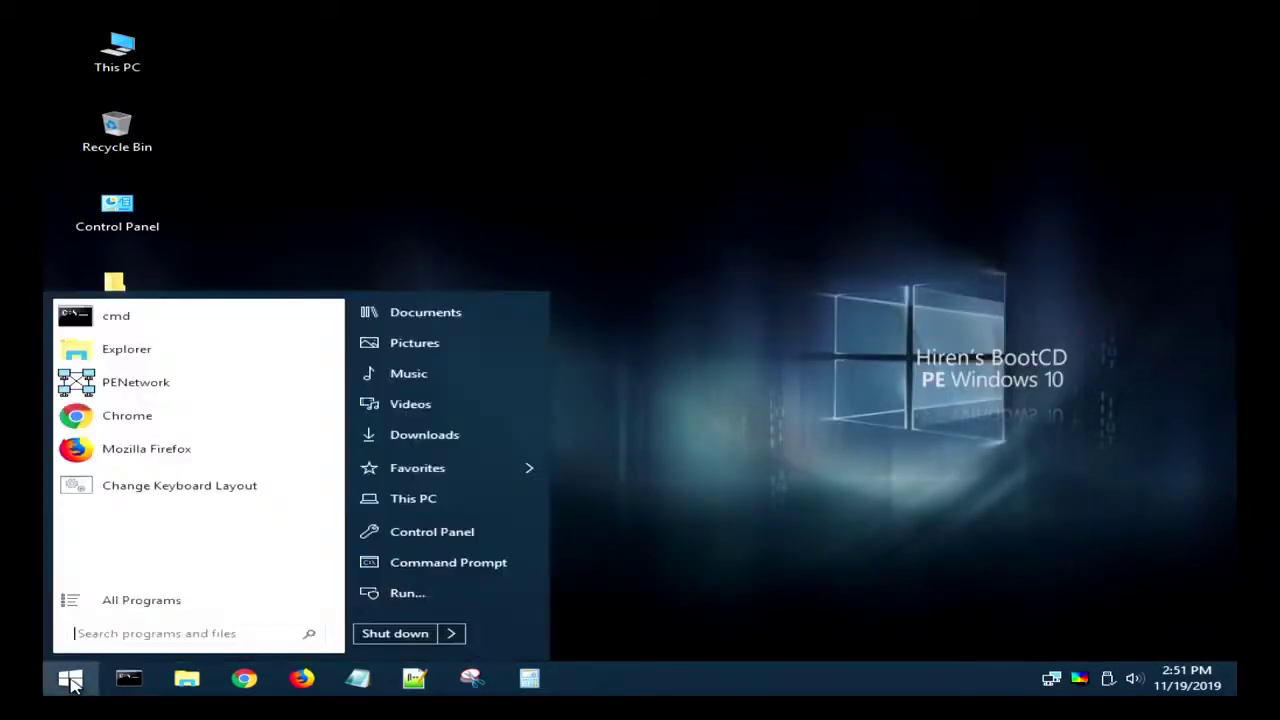
click(112, 599)
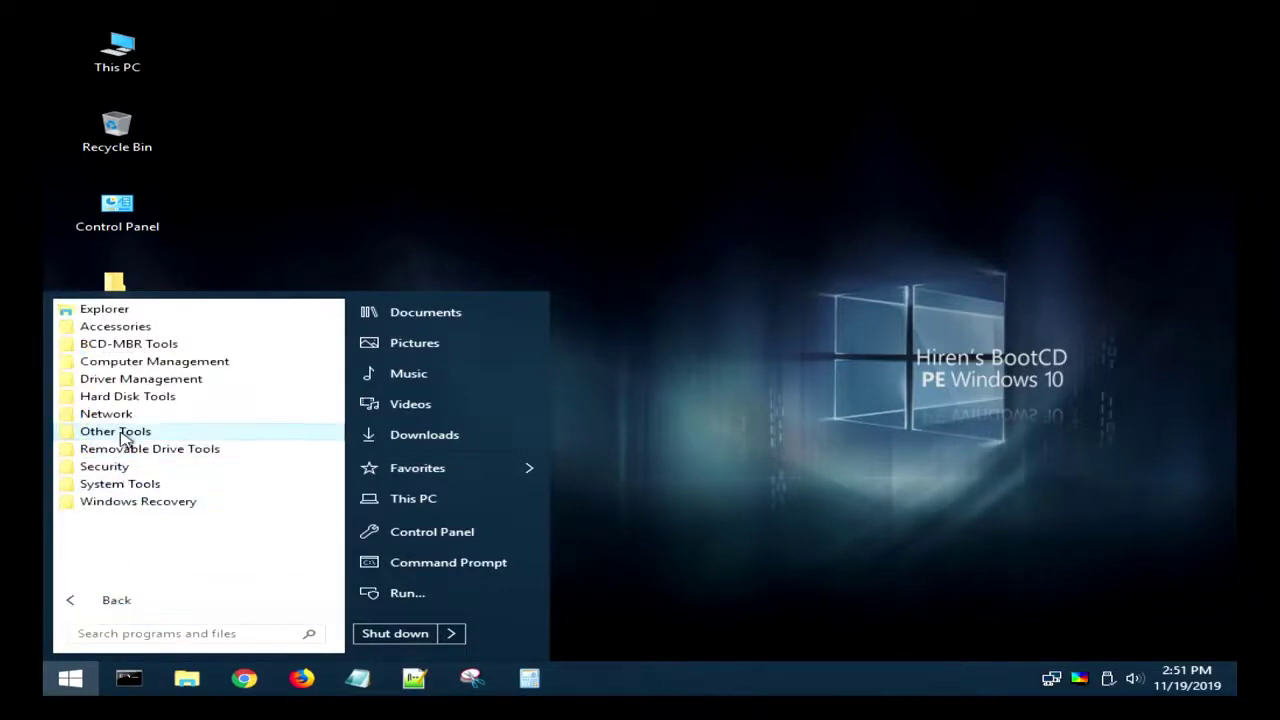
click(150, 398)
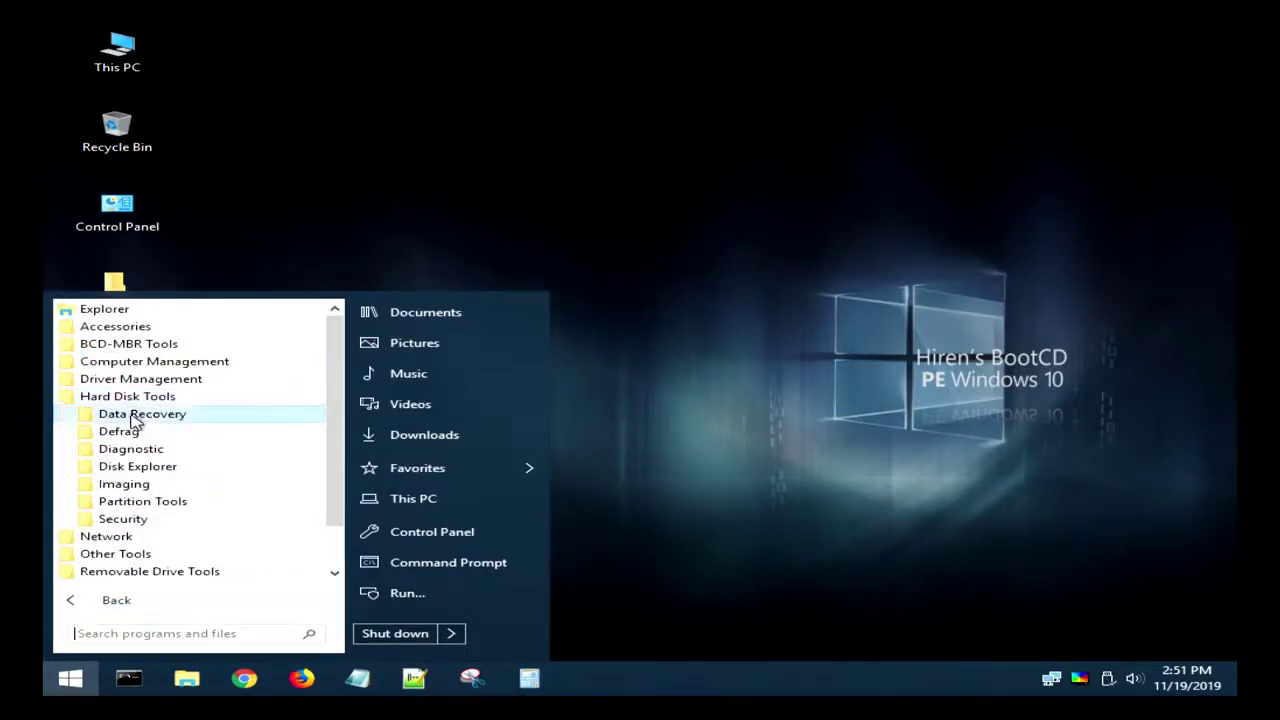
click(114, 434)
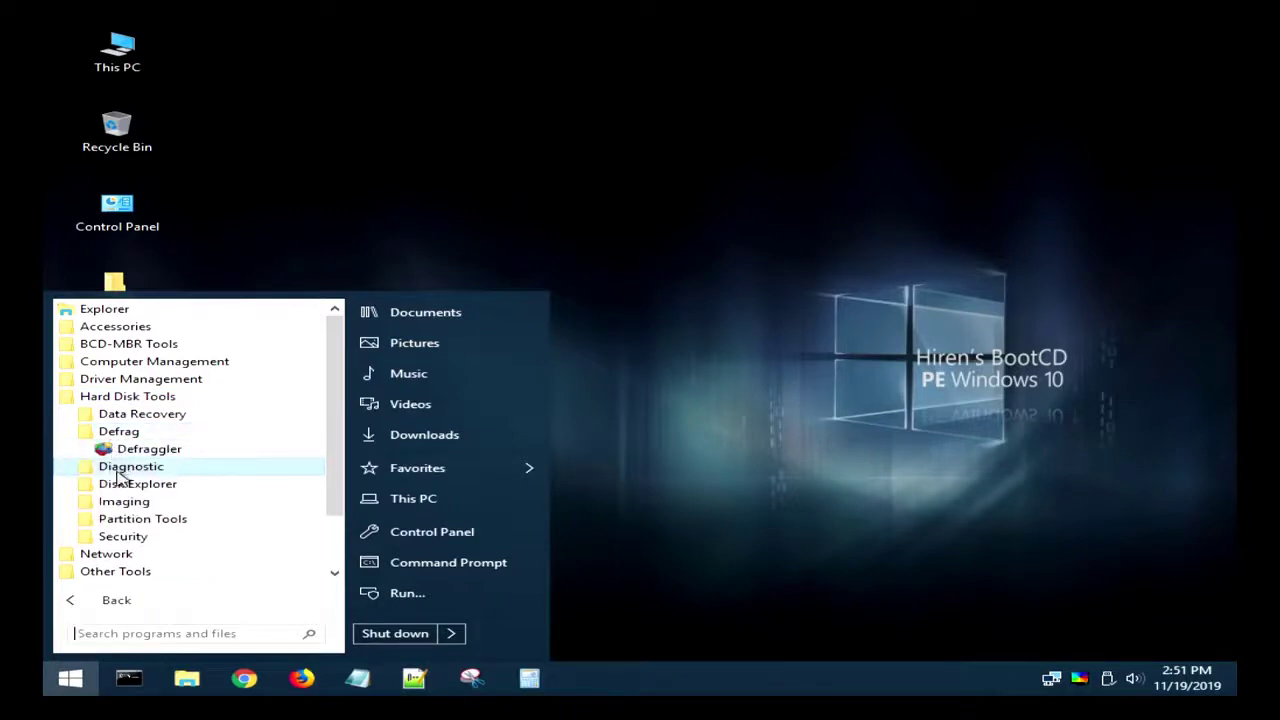
click(125, 466)
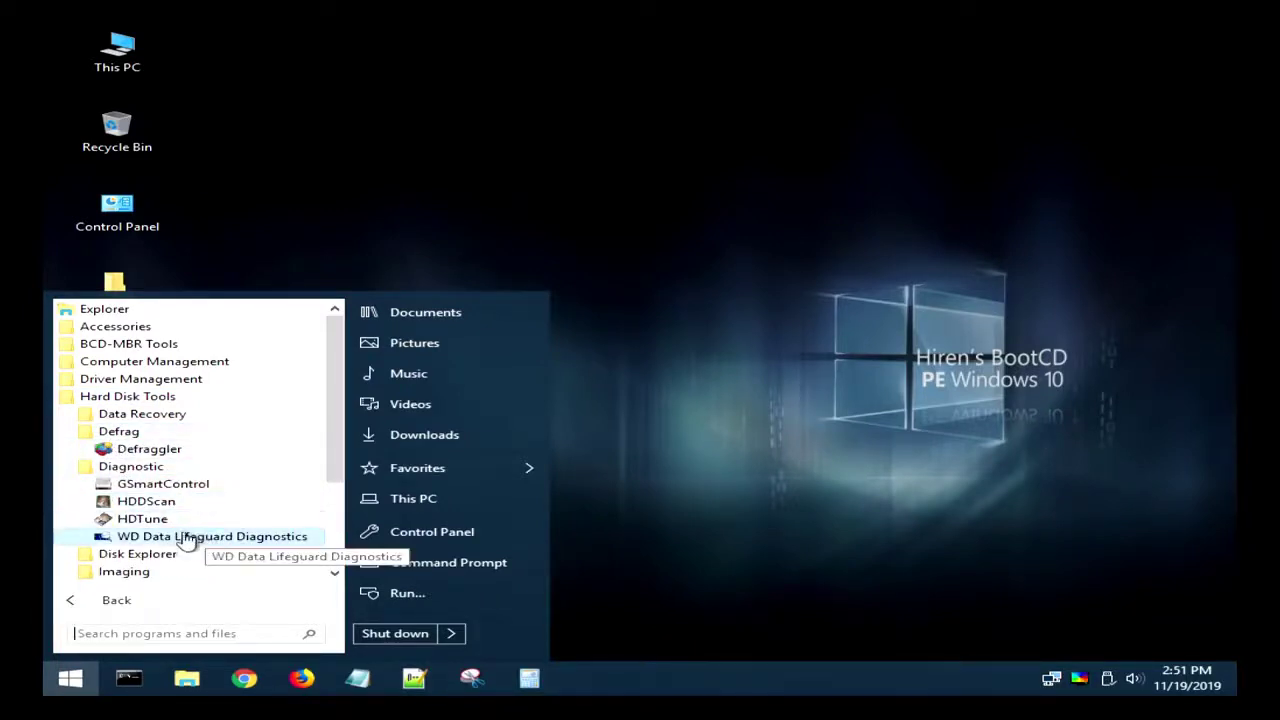
click(131, 470)
click(125, 431)
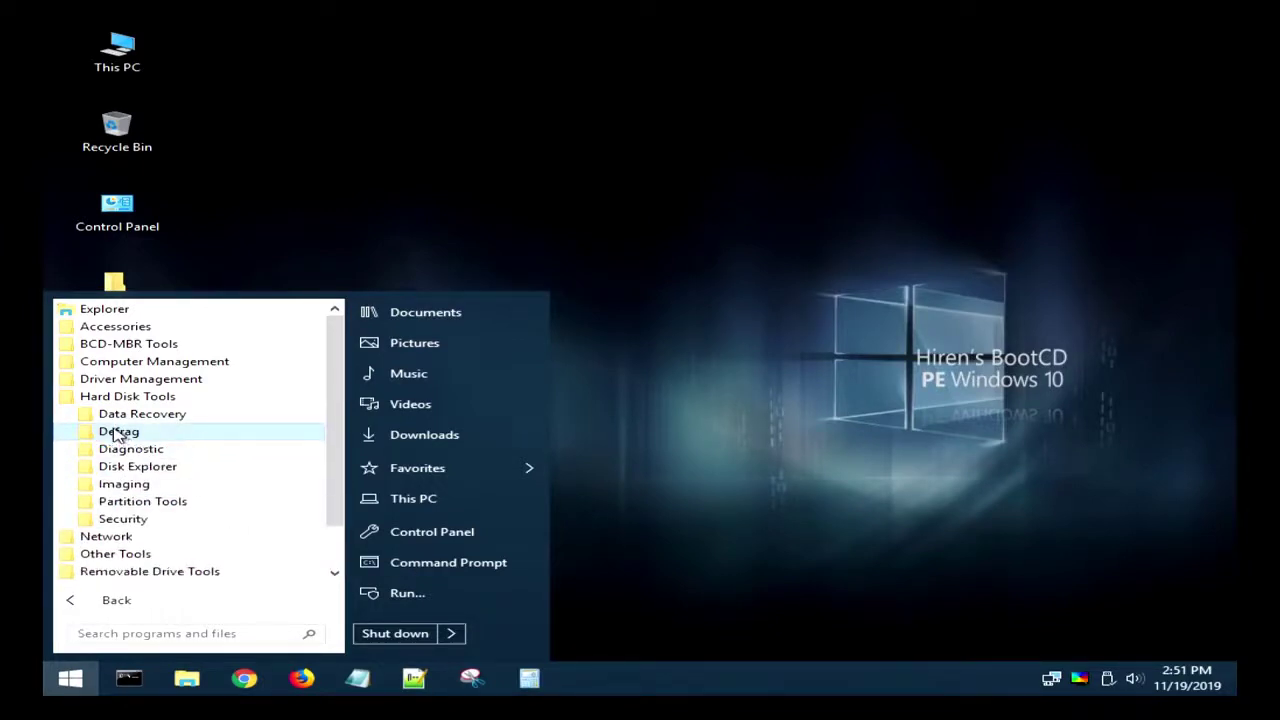
click(153, 468)
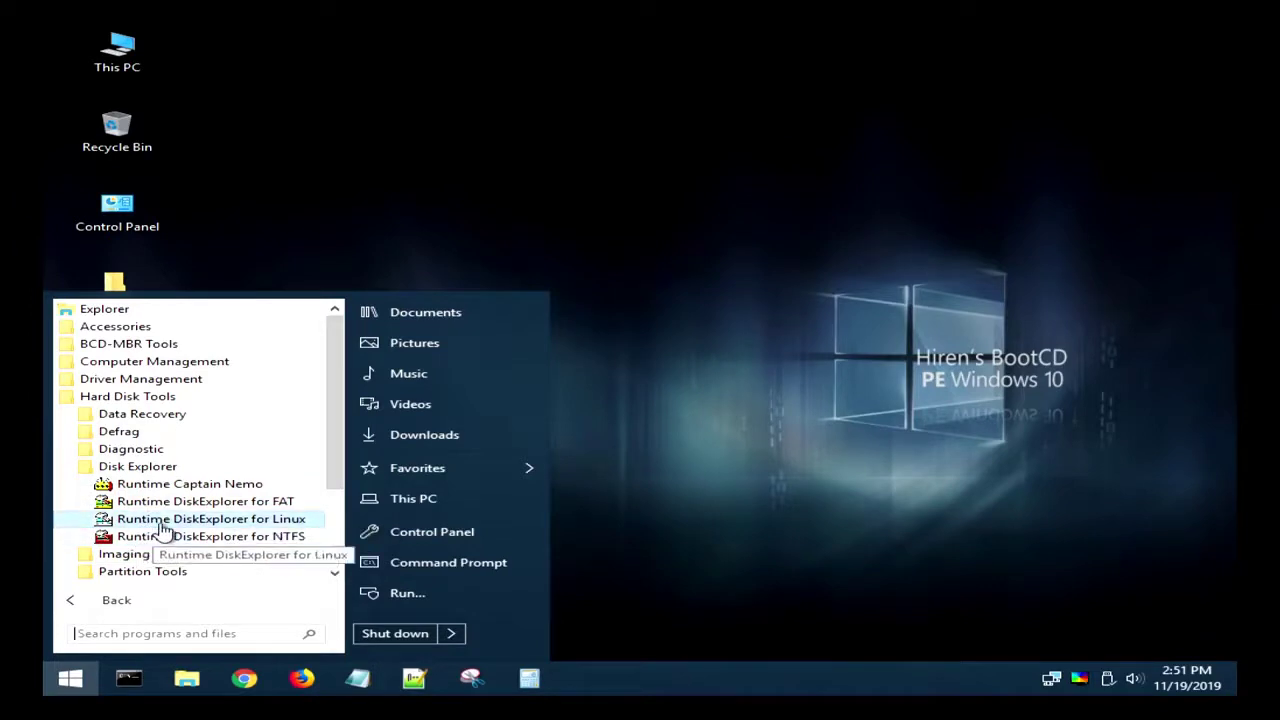
click(112, 466)
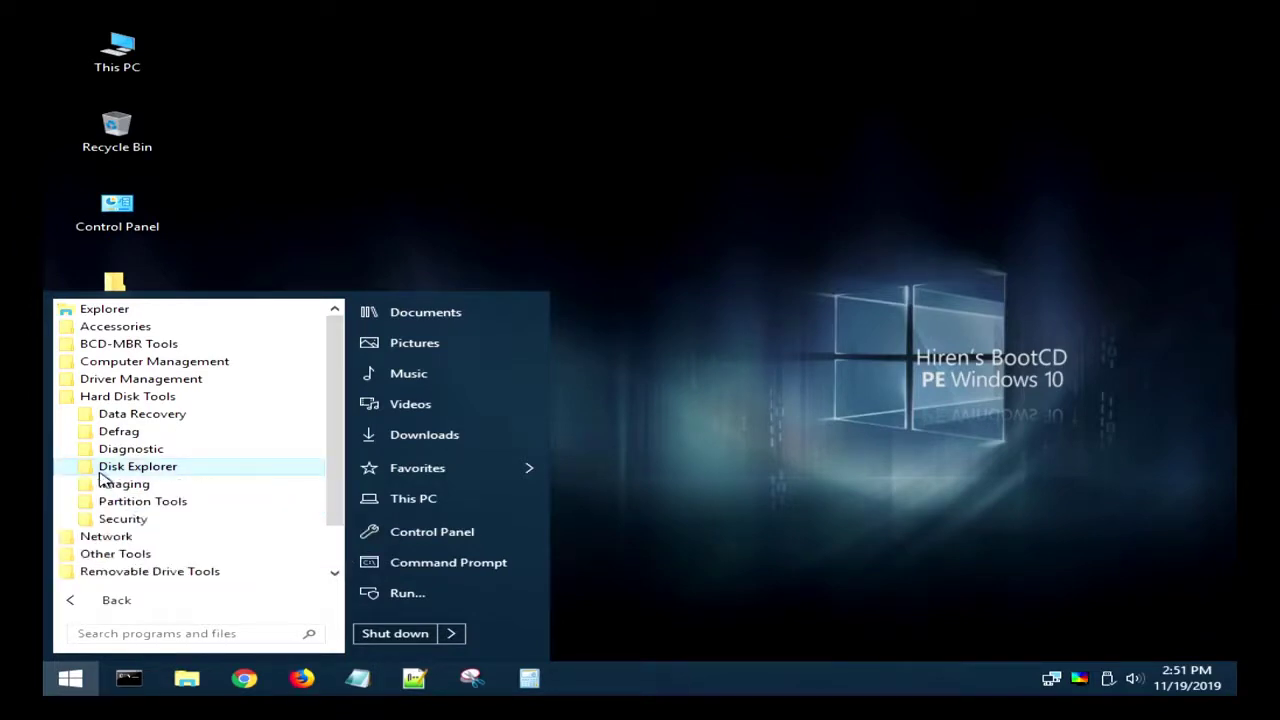
click(122, 485)
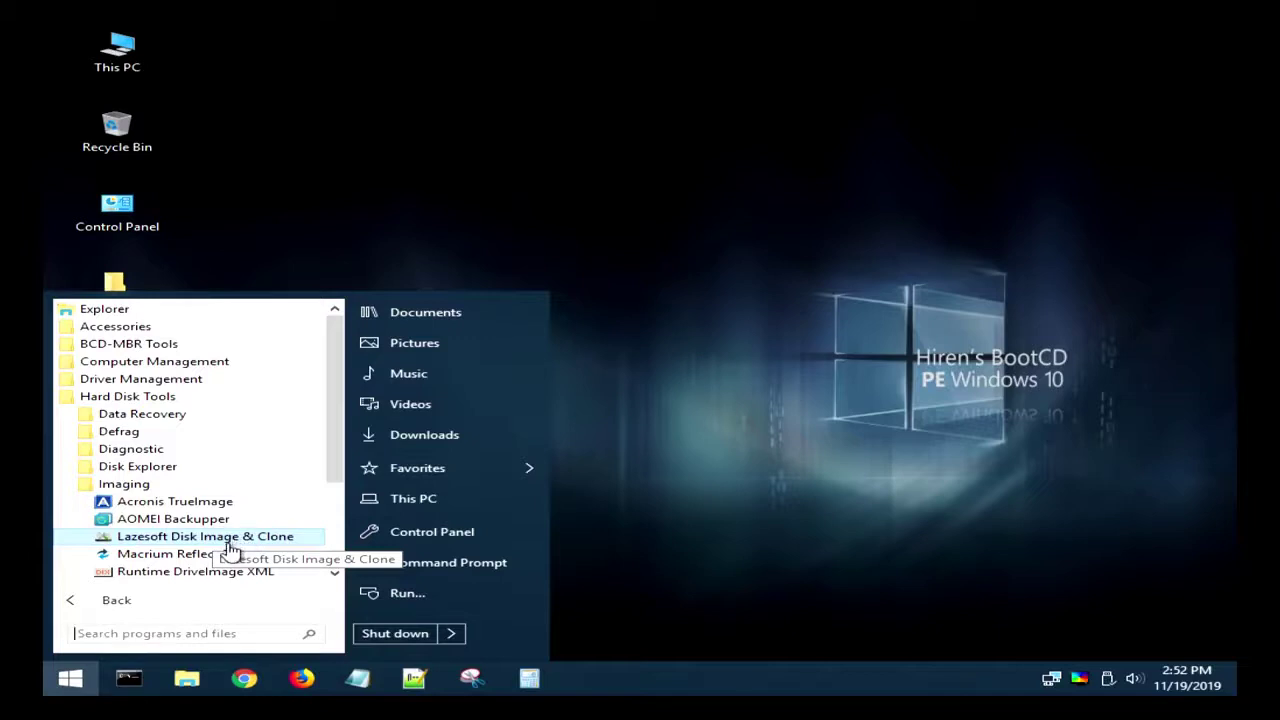
Launch AOMEI Partition Assistant from the Partition Tools group of Hard Disk Tools
click(137, 488)
click(145, 501)
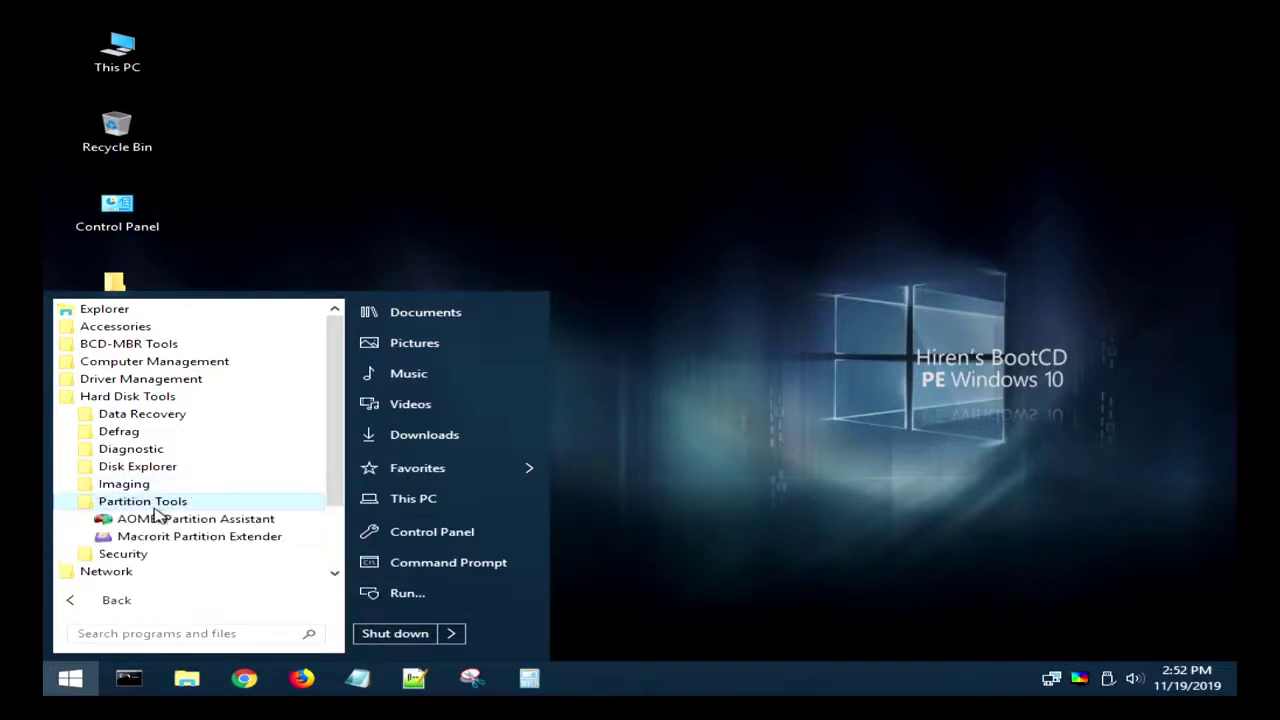
click(195, 519)
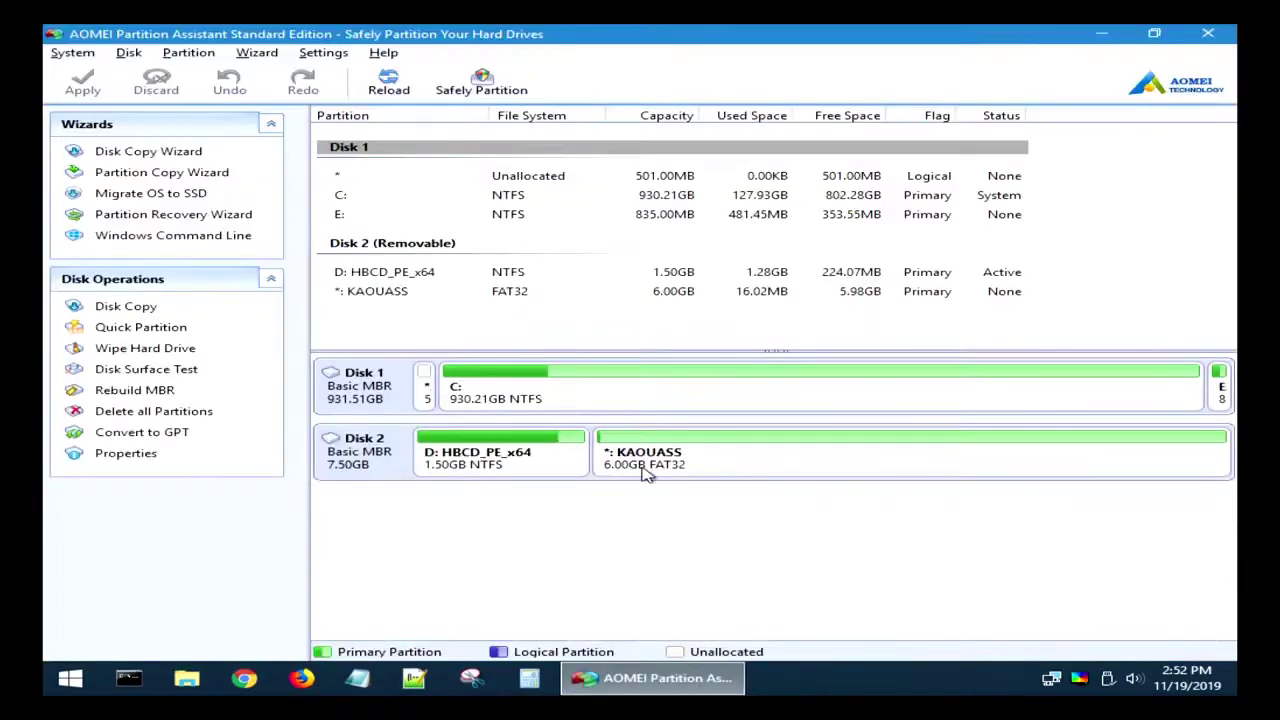
Examine the operations available for the HBCD_PE_x64 partition and the 6.00 GB FAT32 partition on Disk 2
click(650, 473)
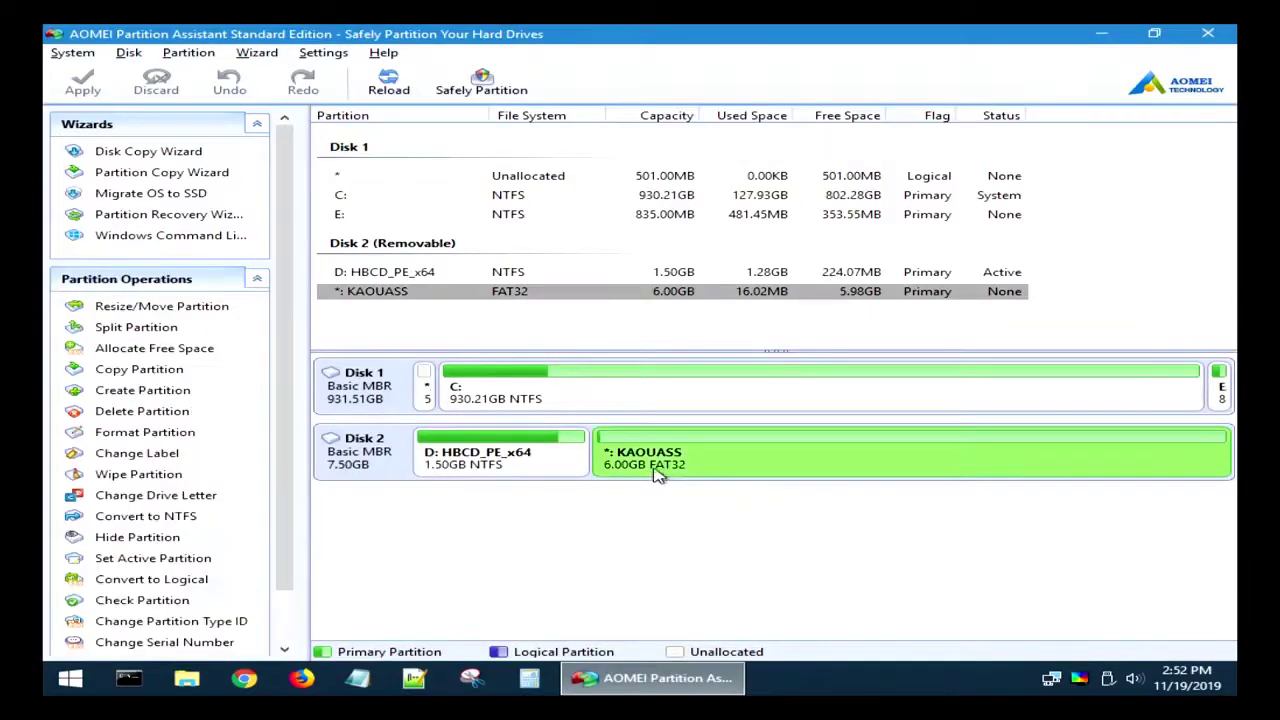
click(518, 462)
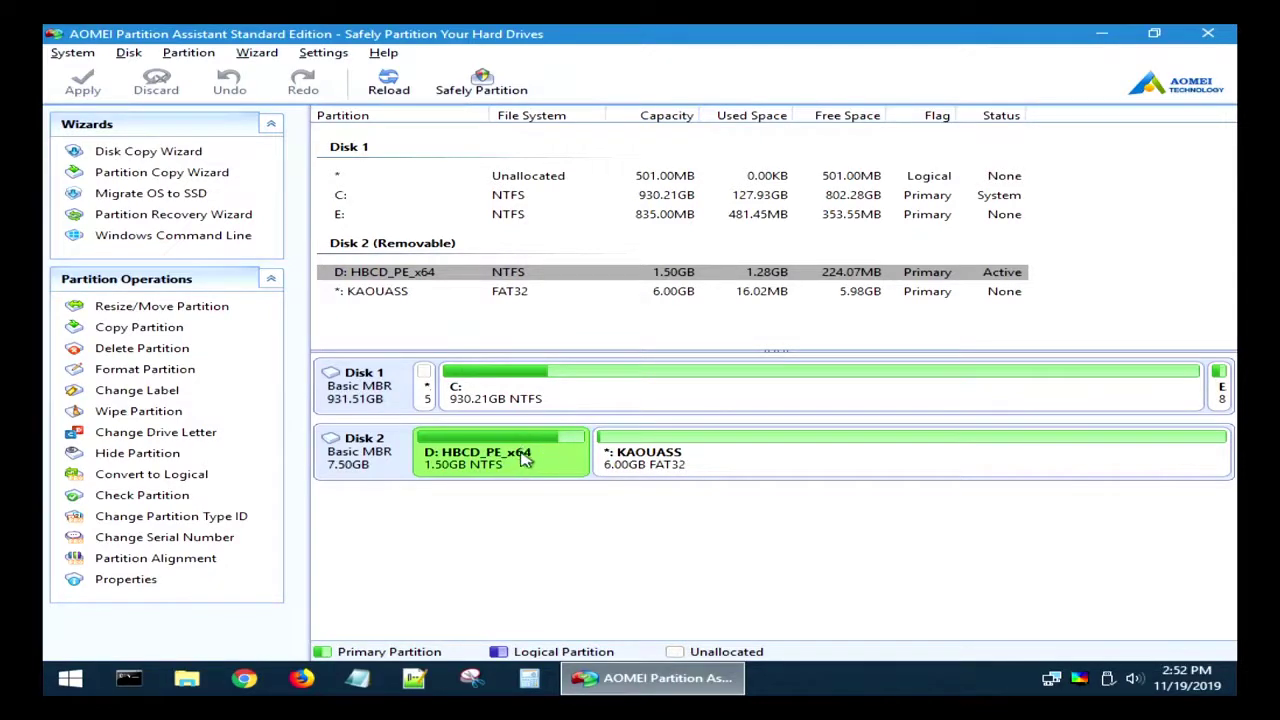
click(676, 451)
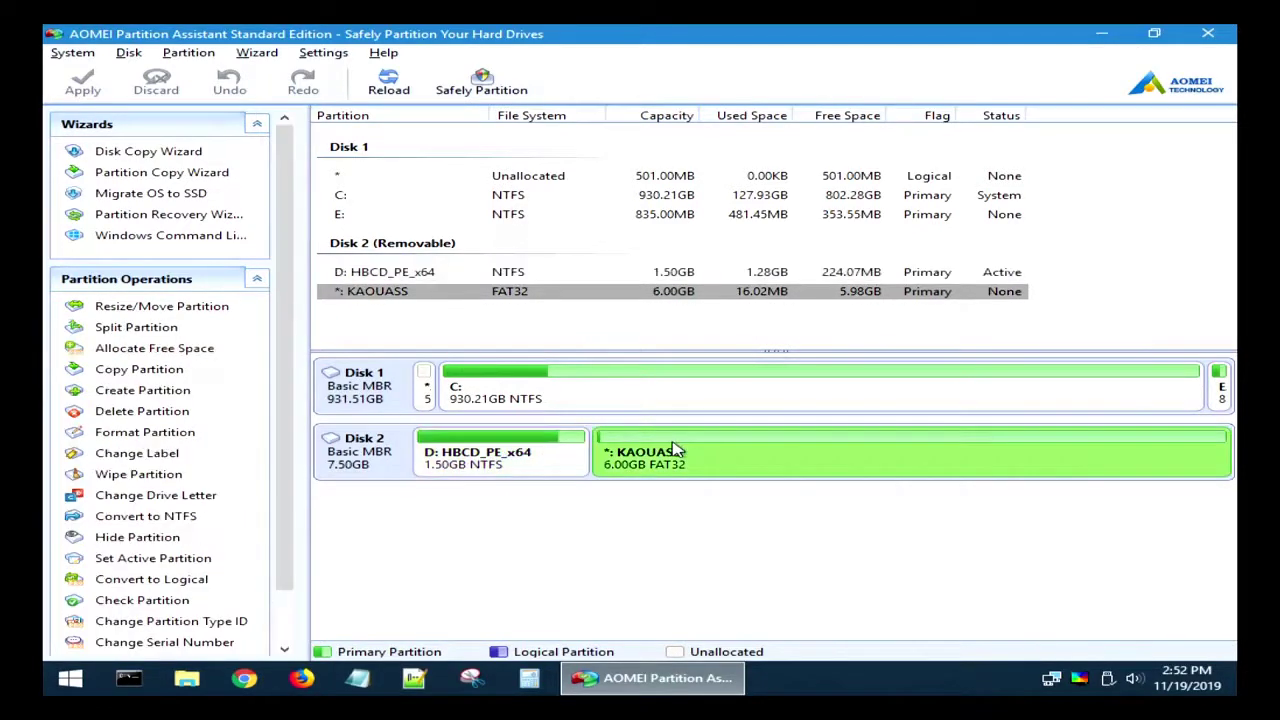
right_click(696, 465)
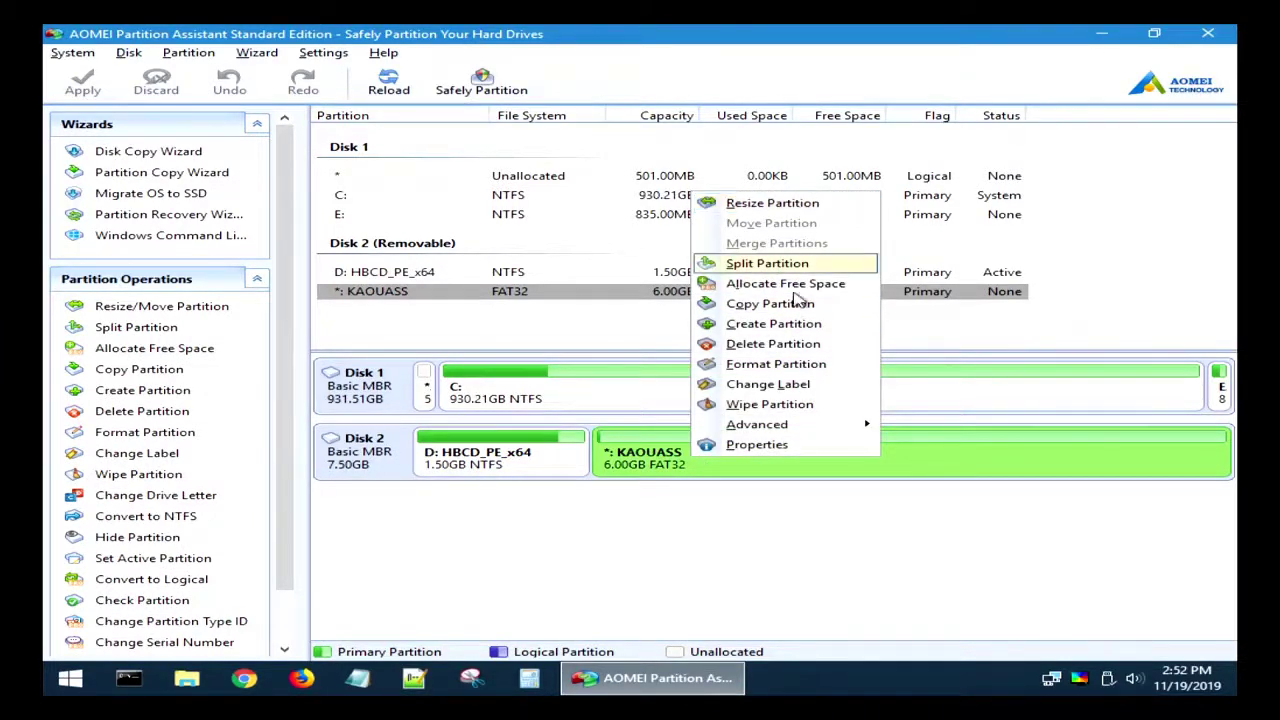
click(843, 544)
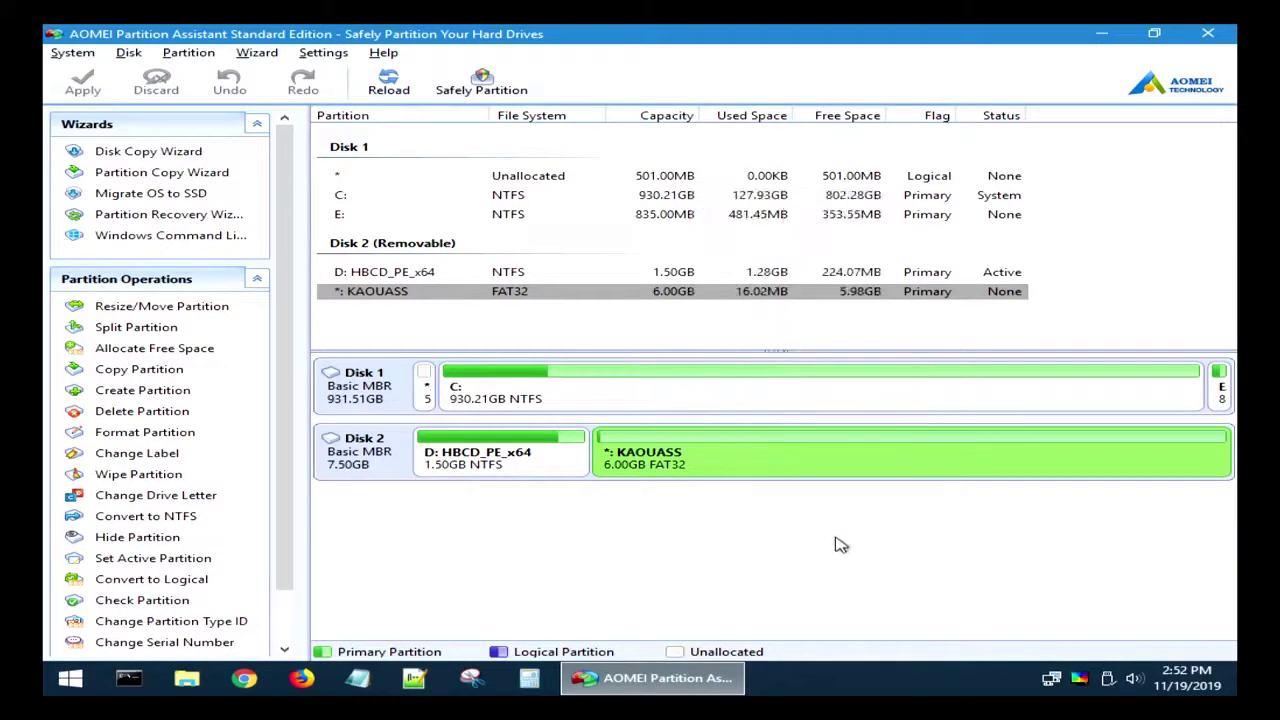
Set the interface language of AOMEI Partition Assistant to French (France)
click(318, 52)
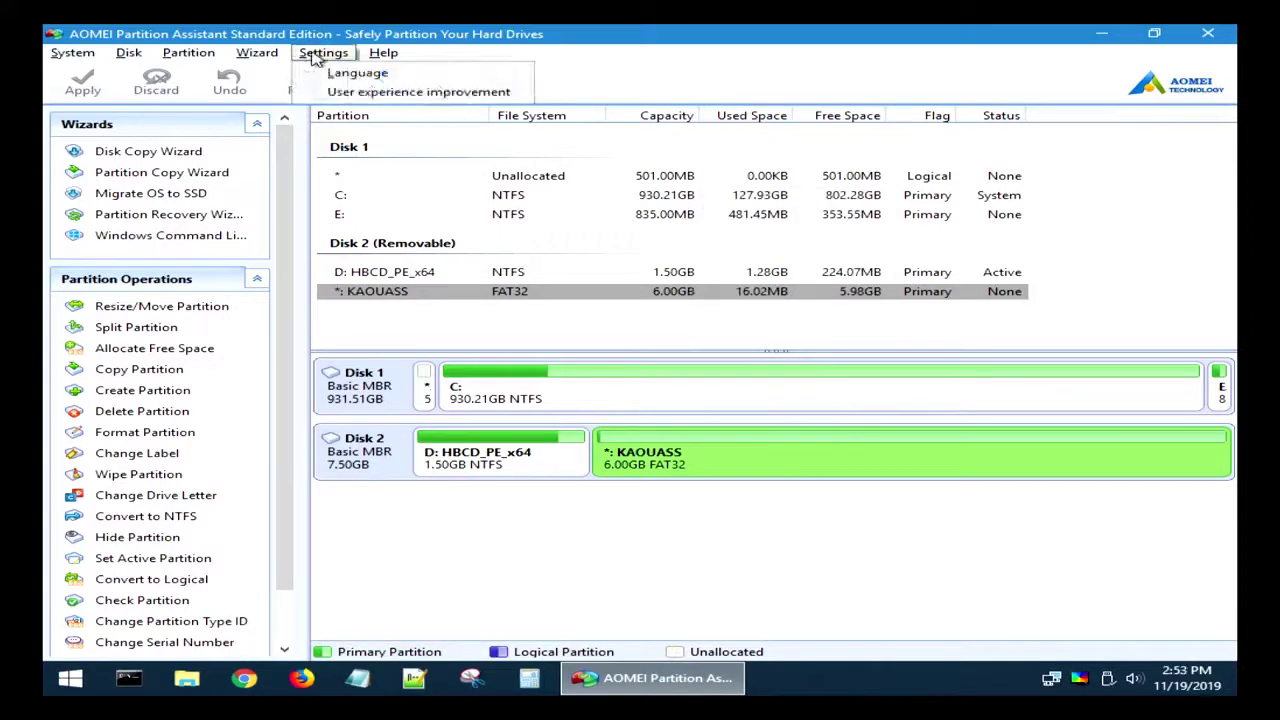
click(370, 76)
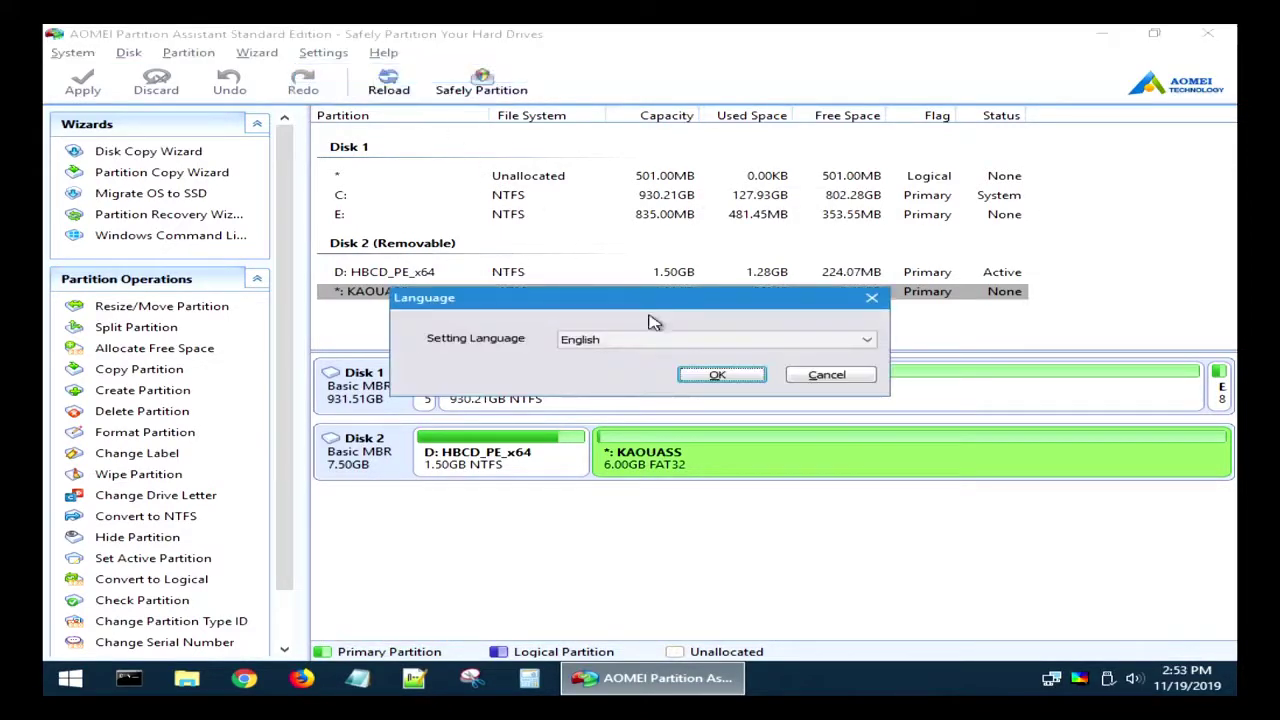
click(660, 343)
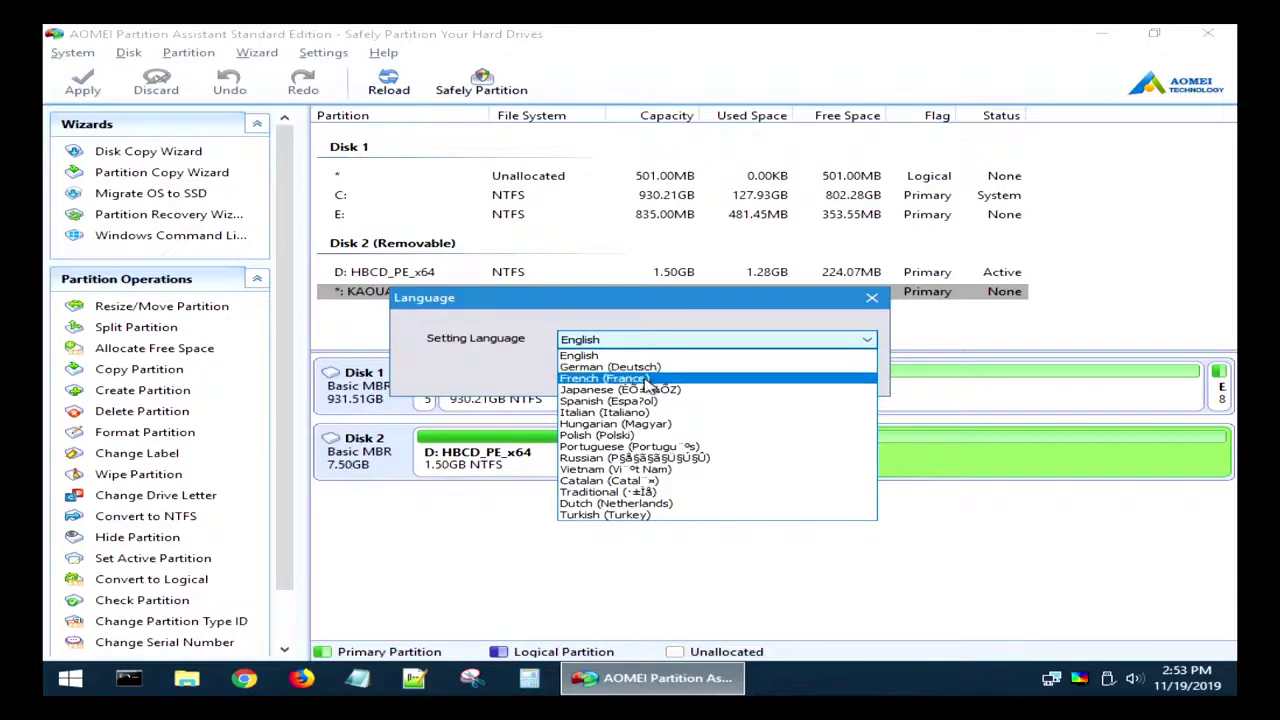
click(650, 385)
click(725, 378)
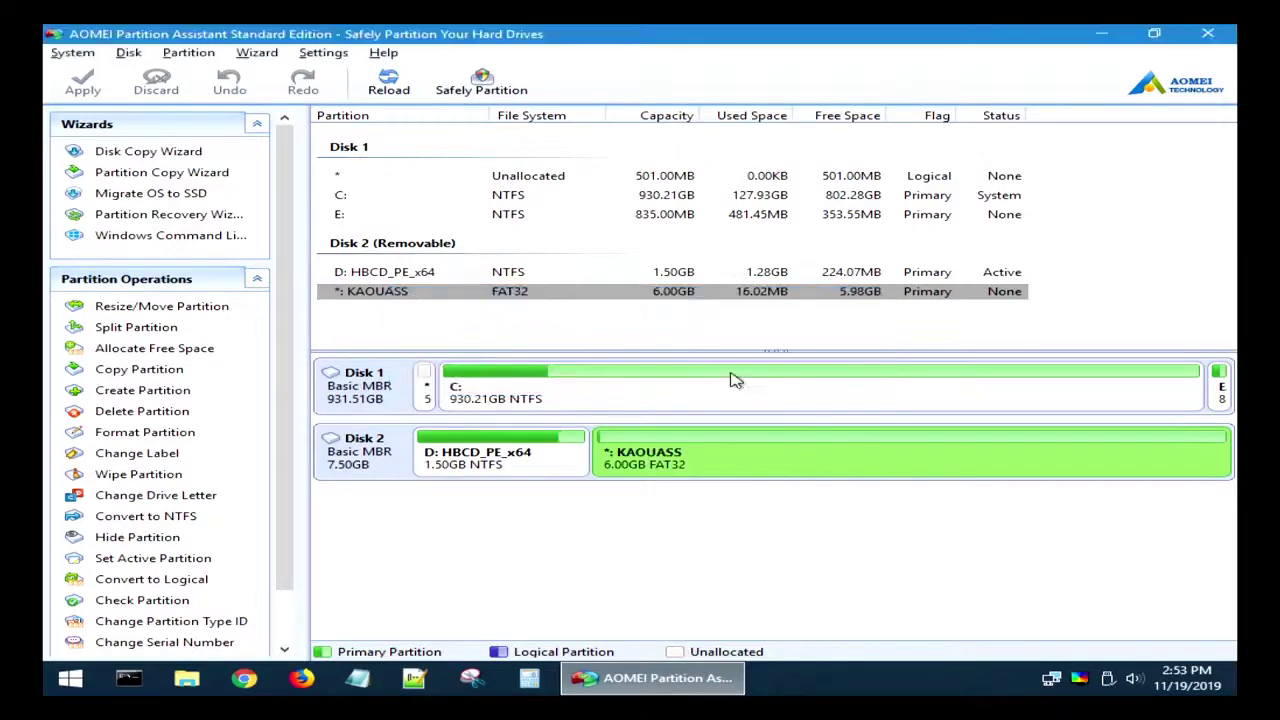
Resize the 6.00 GB FAT32 partition on Disk 2 to about 2.02 GB, leaving about 3.98 GB unallocated after it
right_click(700, 465)
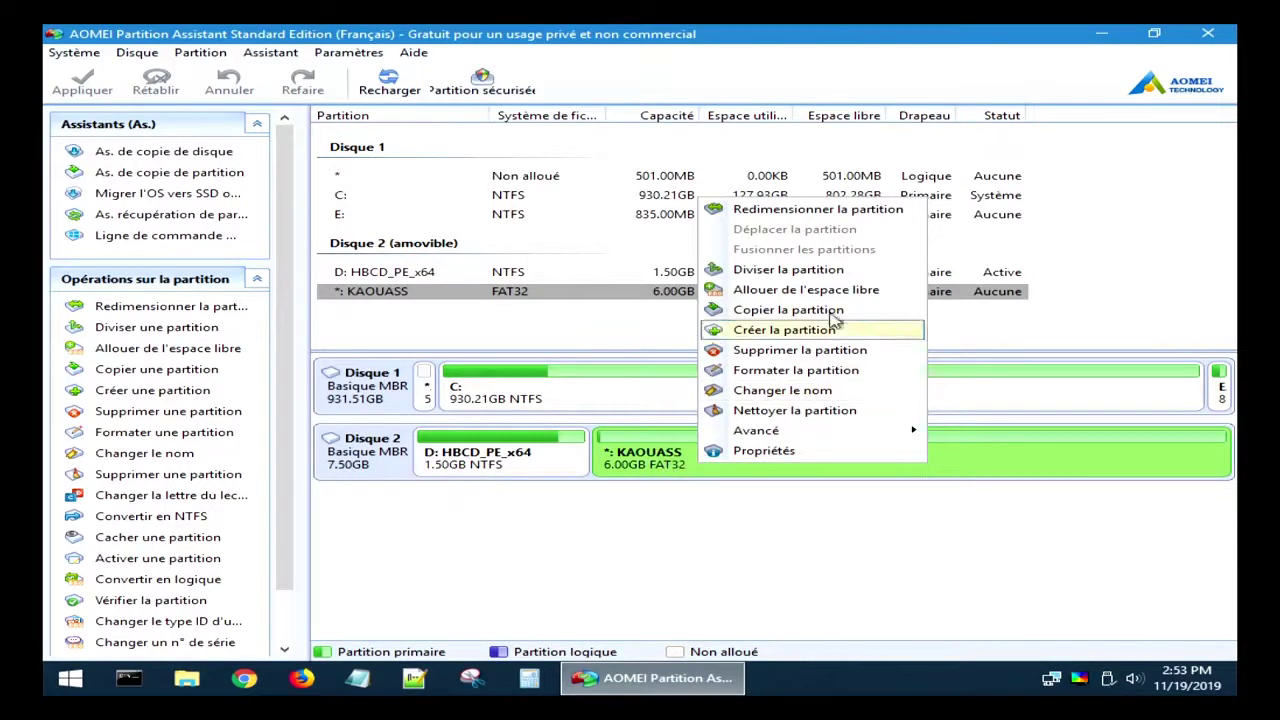
click(855, 212)
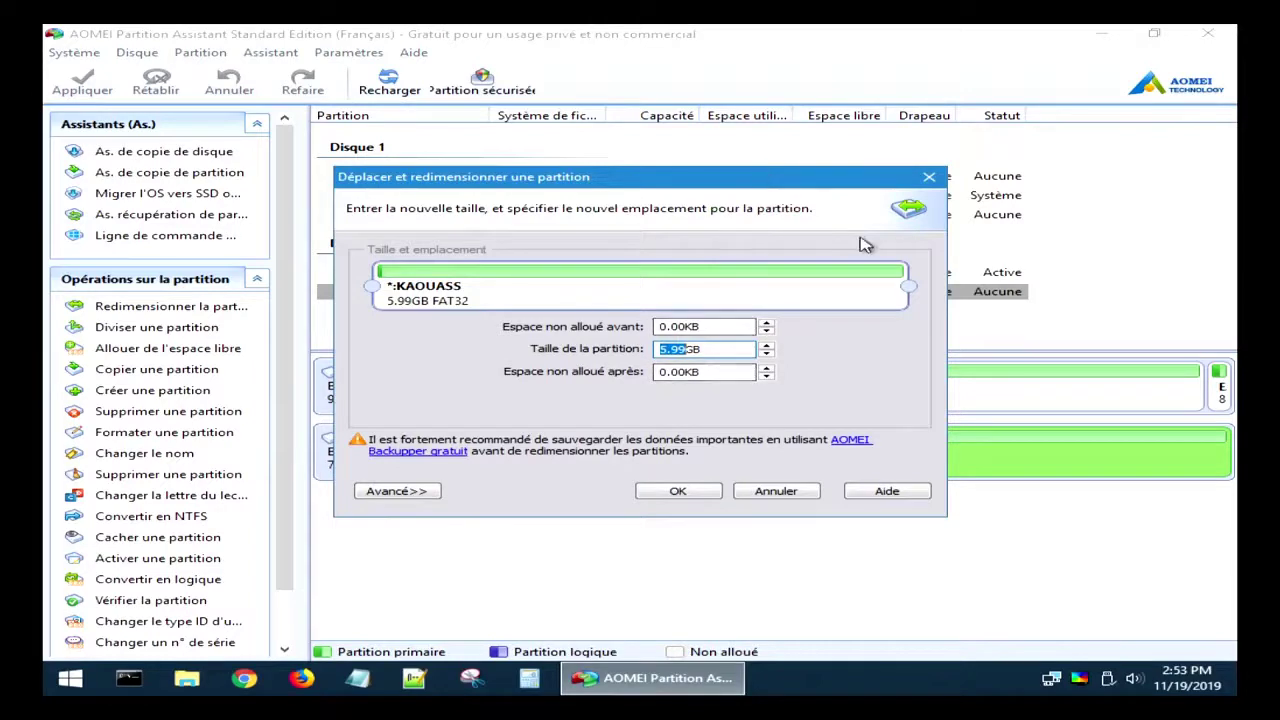
drag(908, 286, 574, 293)
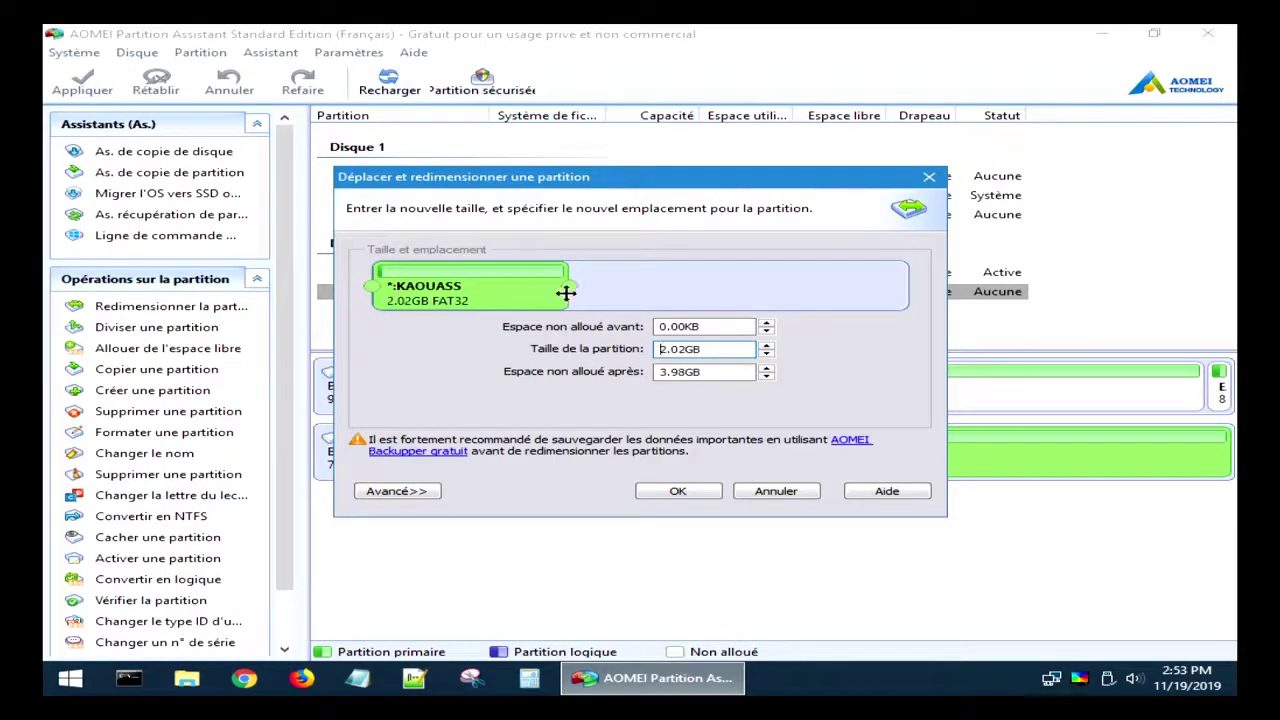
click(680, 492)
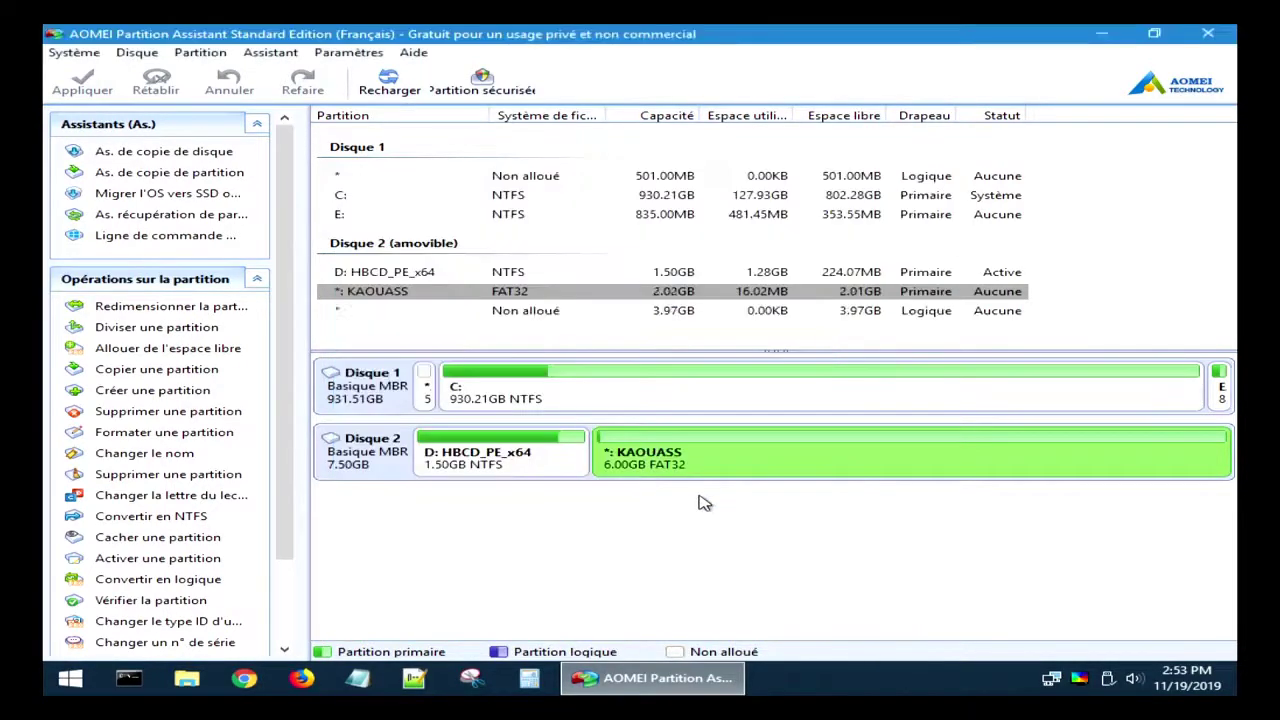
Try to create a partition in the 3.97 GB unallocated space on Disk 2
click(855, 478)
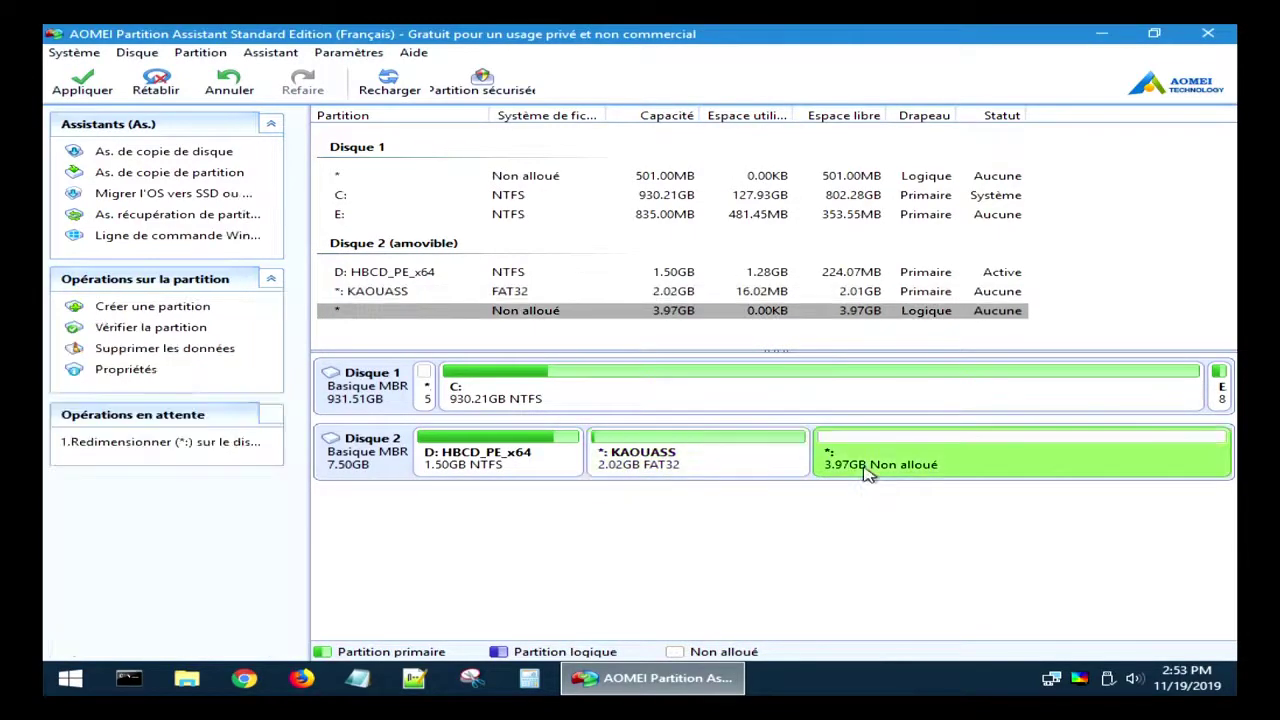
right_click(872, 458)
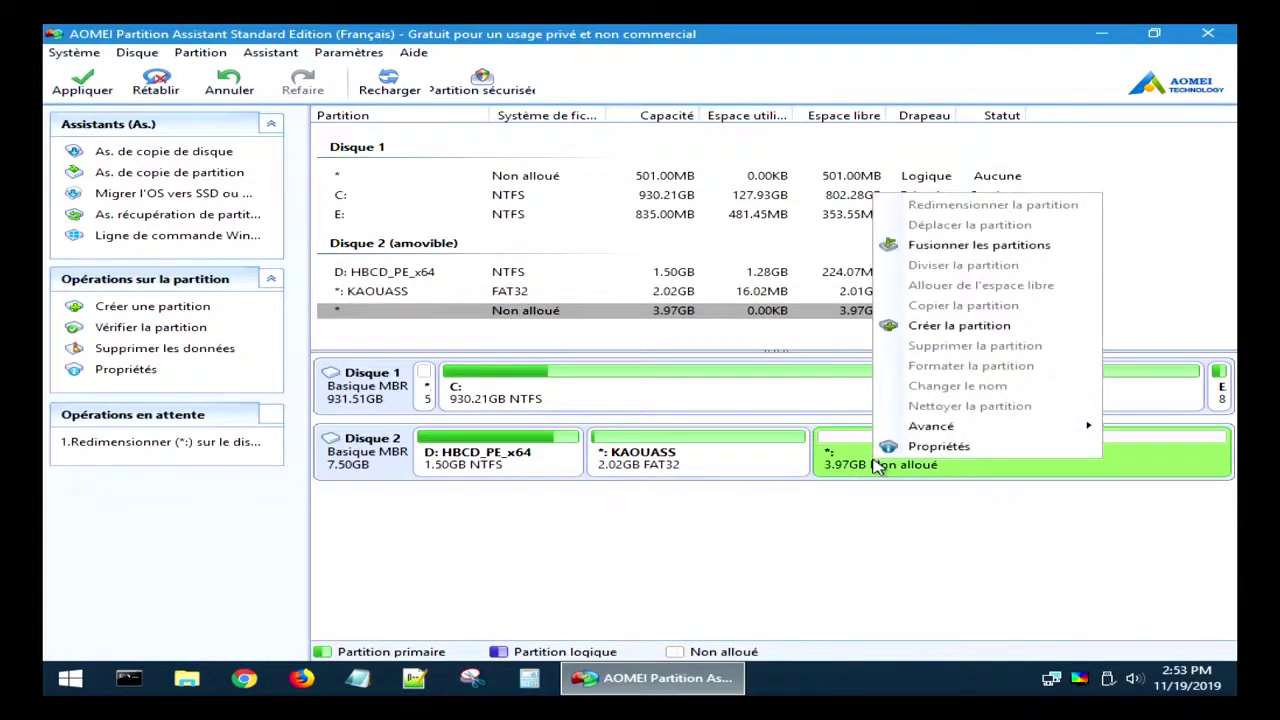
click(979, 328)
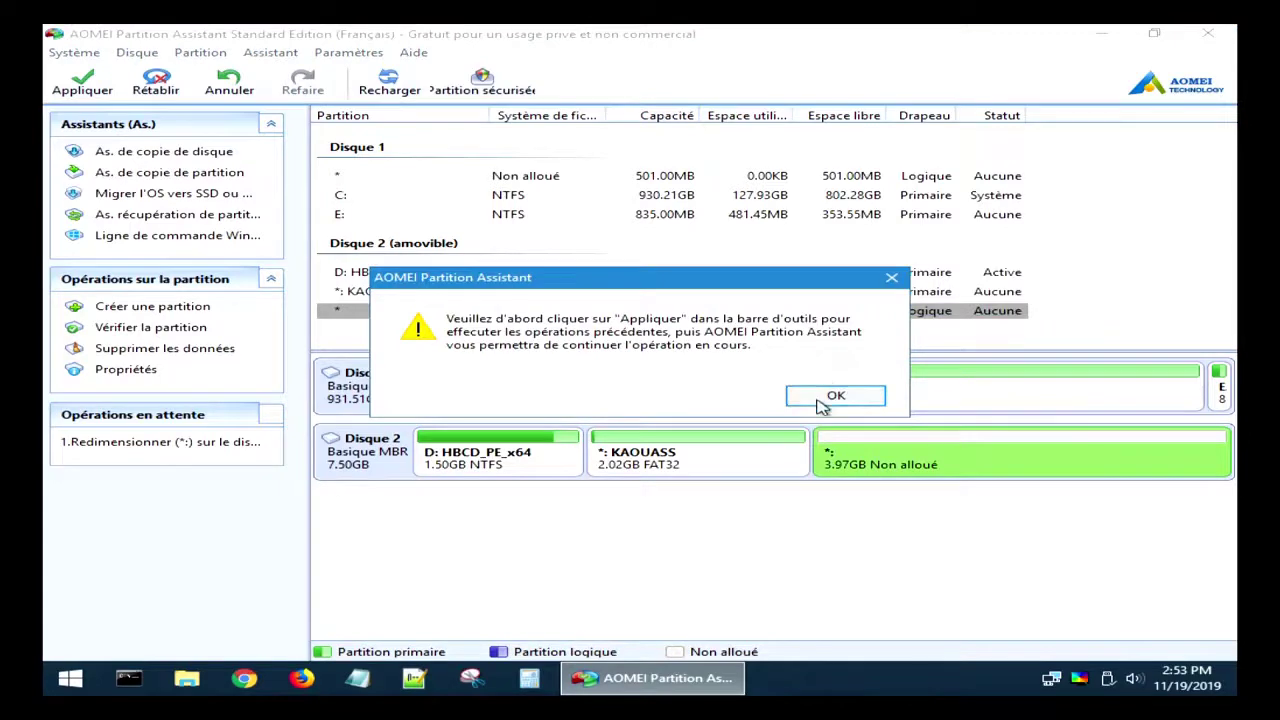
click(828, 398)
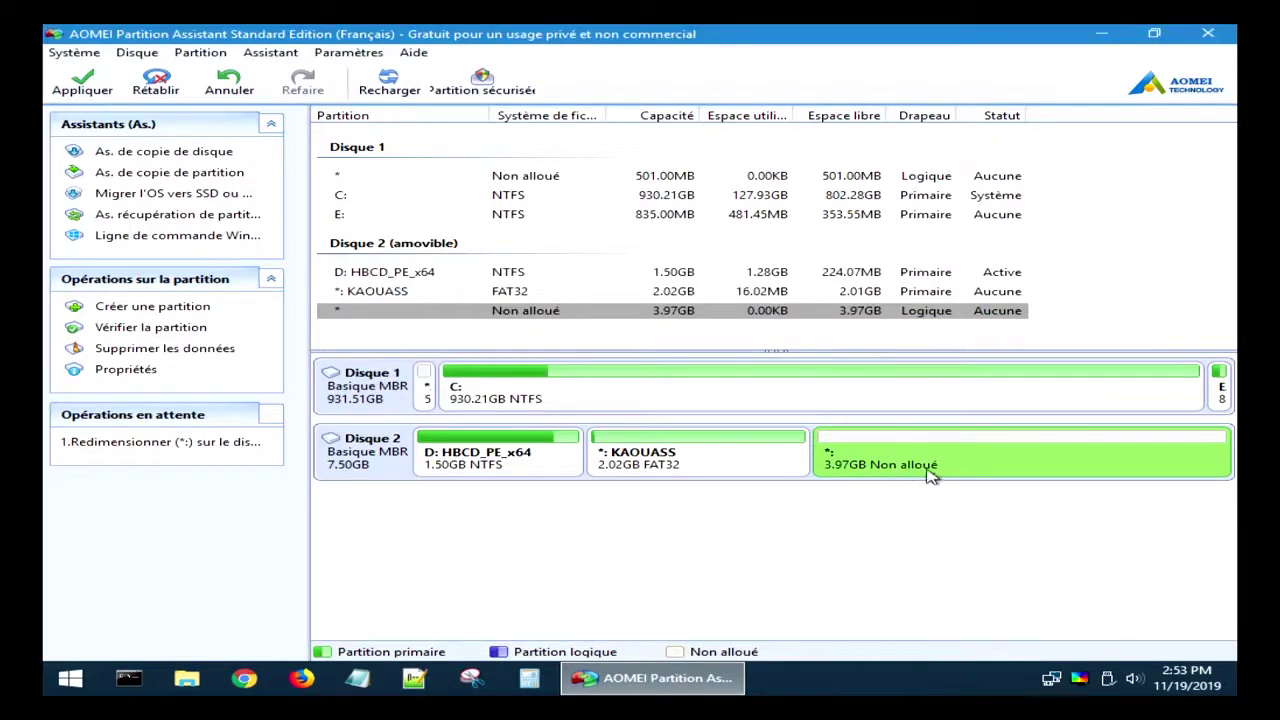
right_click(929, 477)
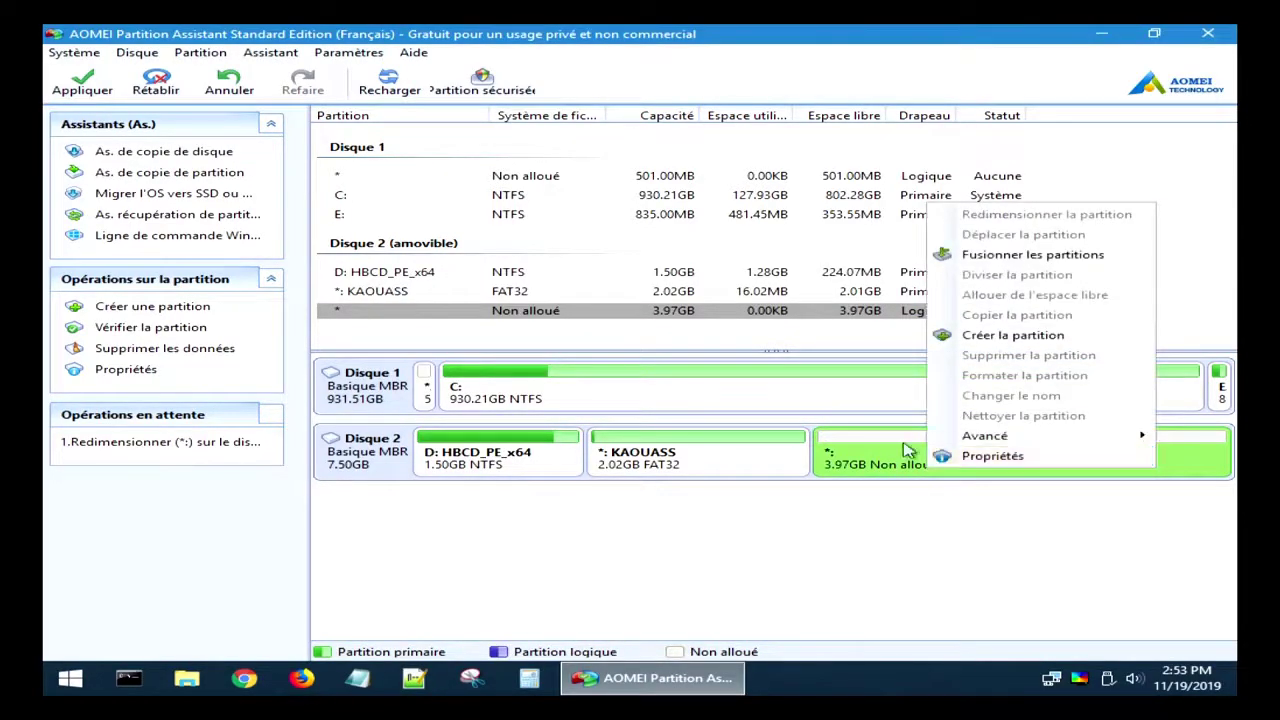
click(870, 468)
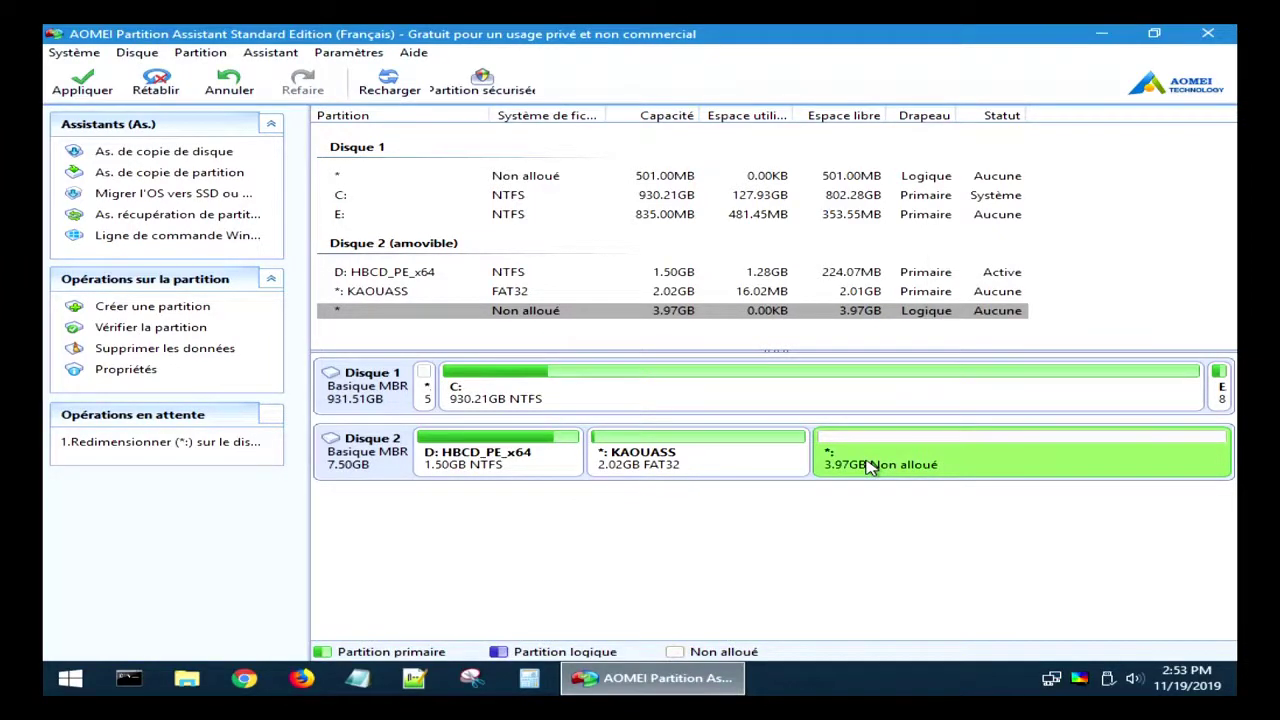
click(700, 461)
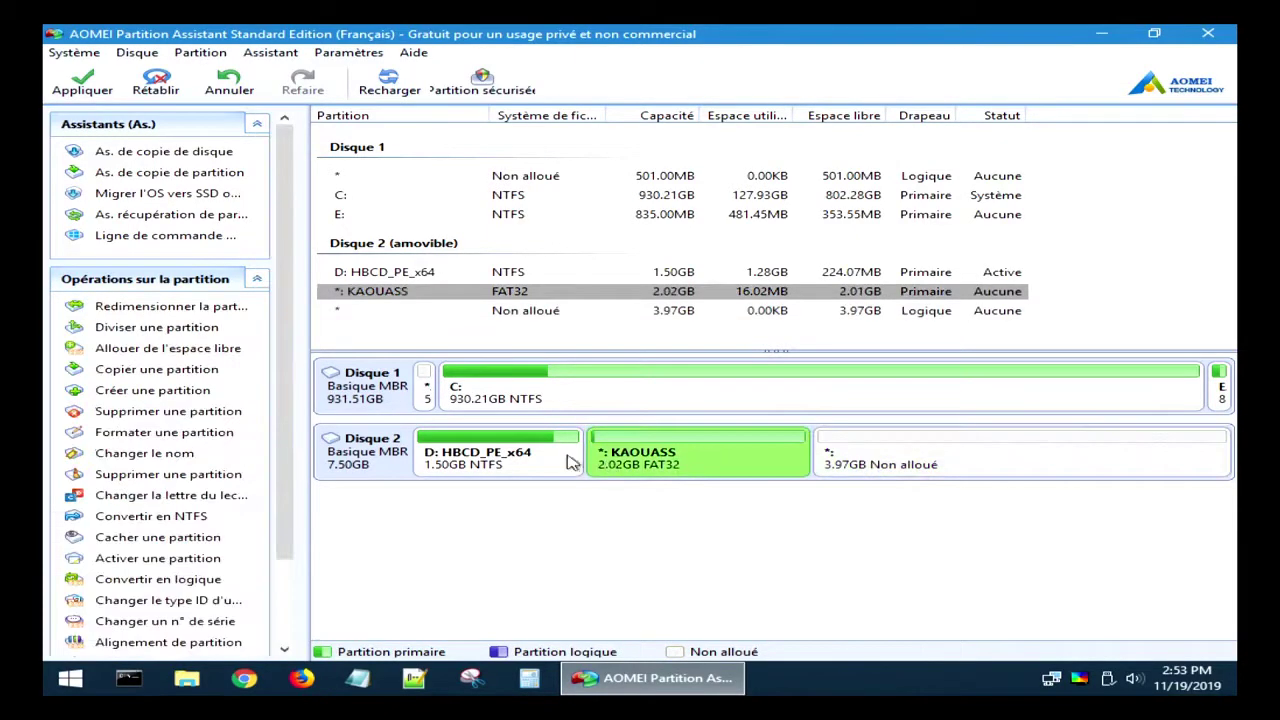
click(522, 472)
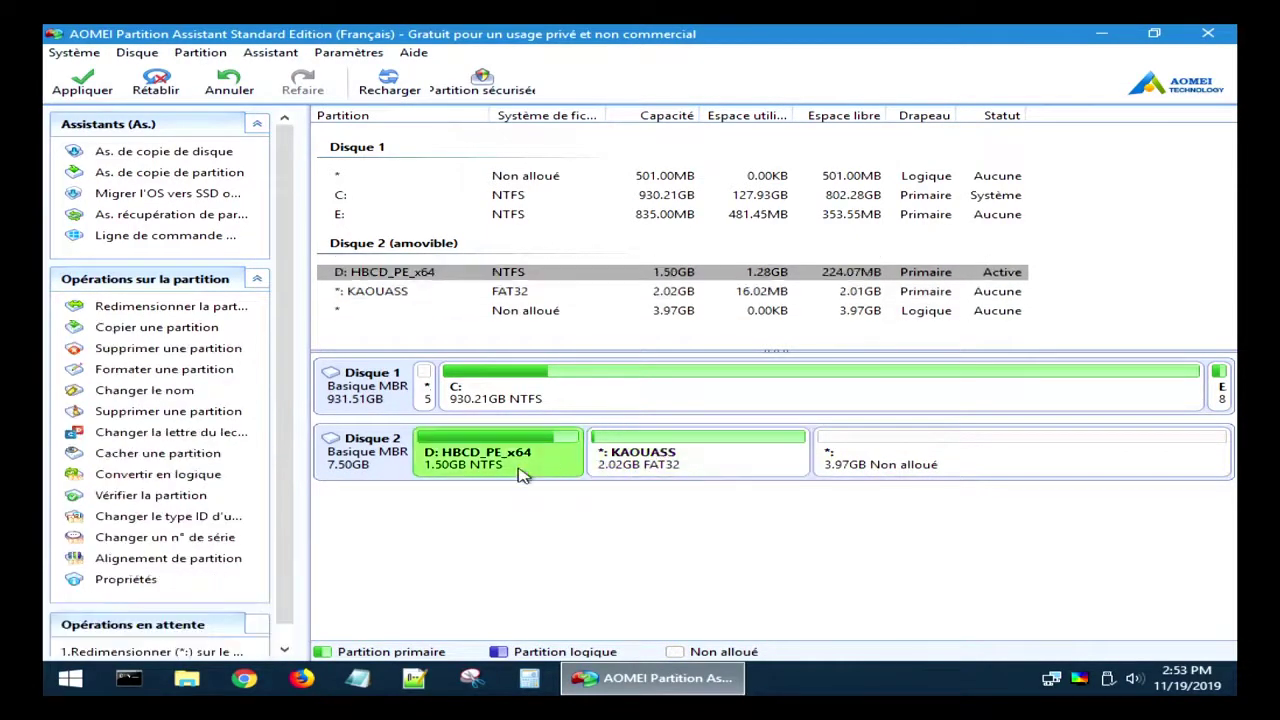
click(866, 467)
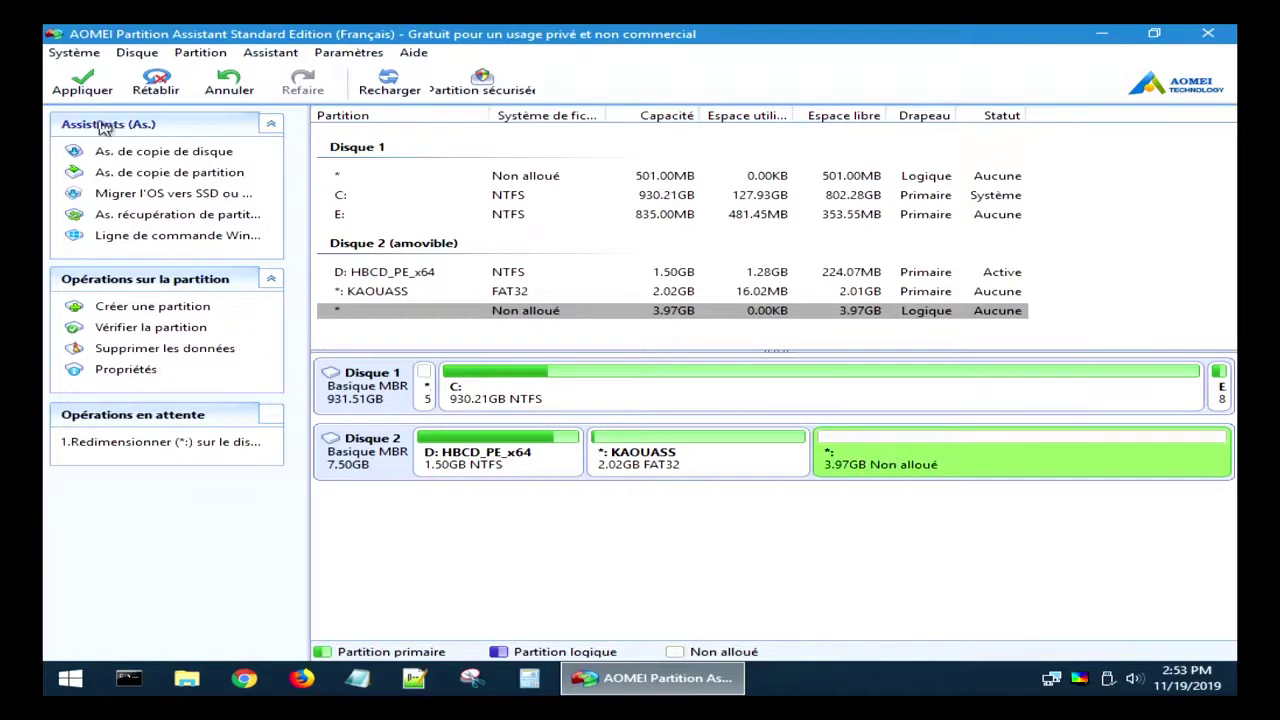
Apply the pending resize of the FAT32 partition on Disk 2 and confirm its execution
click(66, 82)
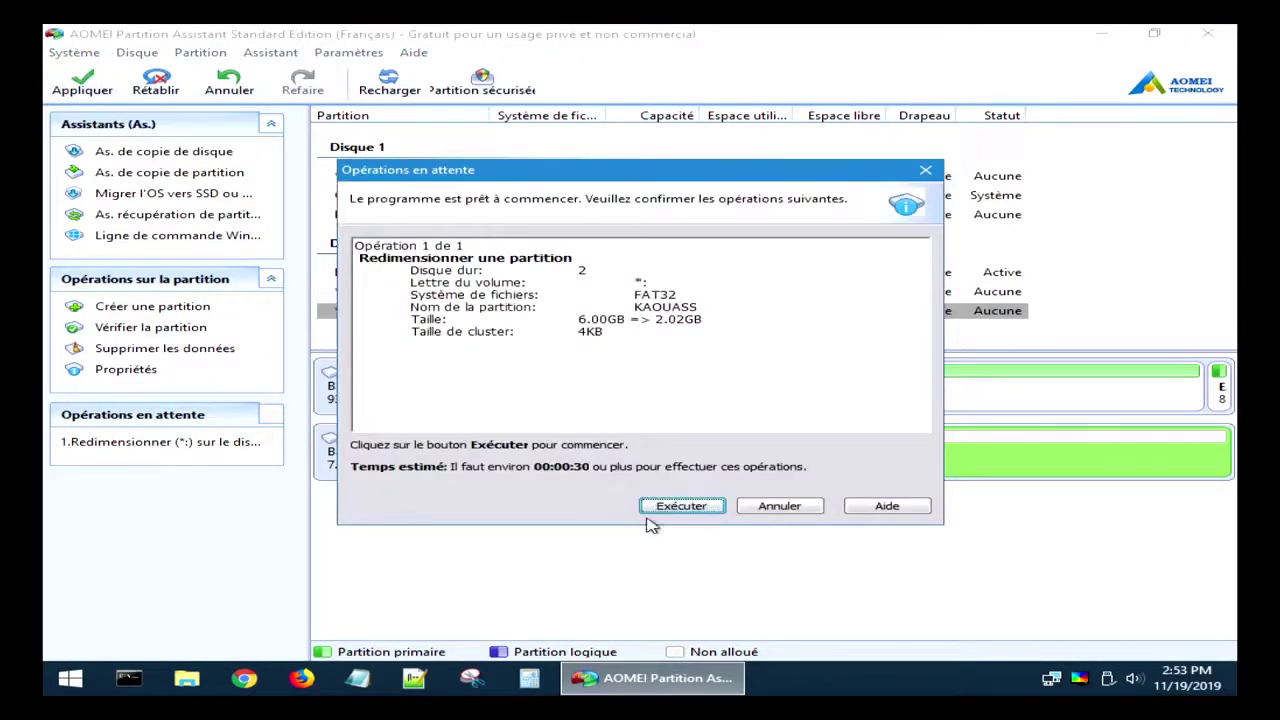
click(681, 507)
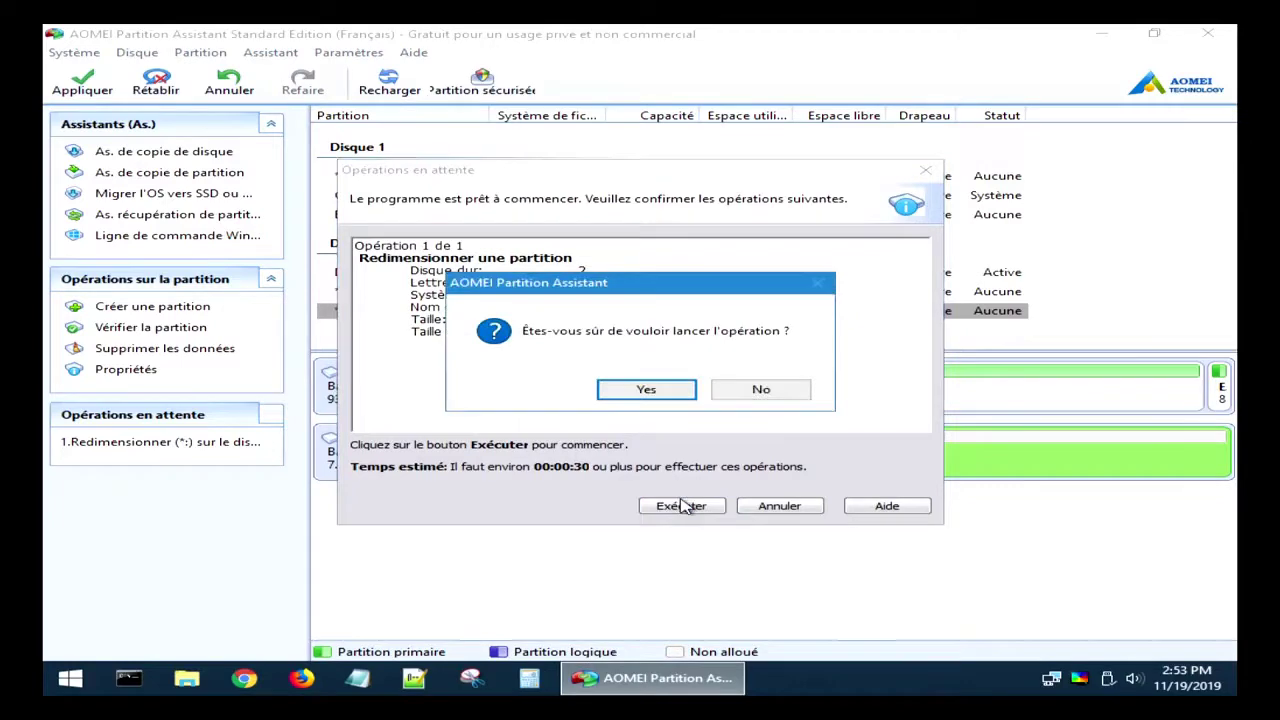
click(667, 391)
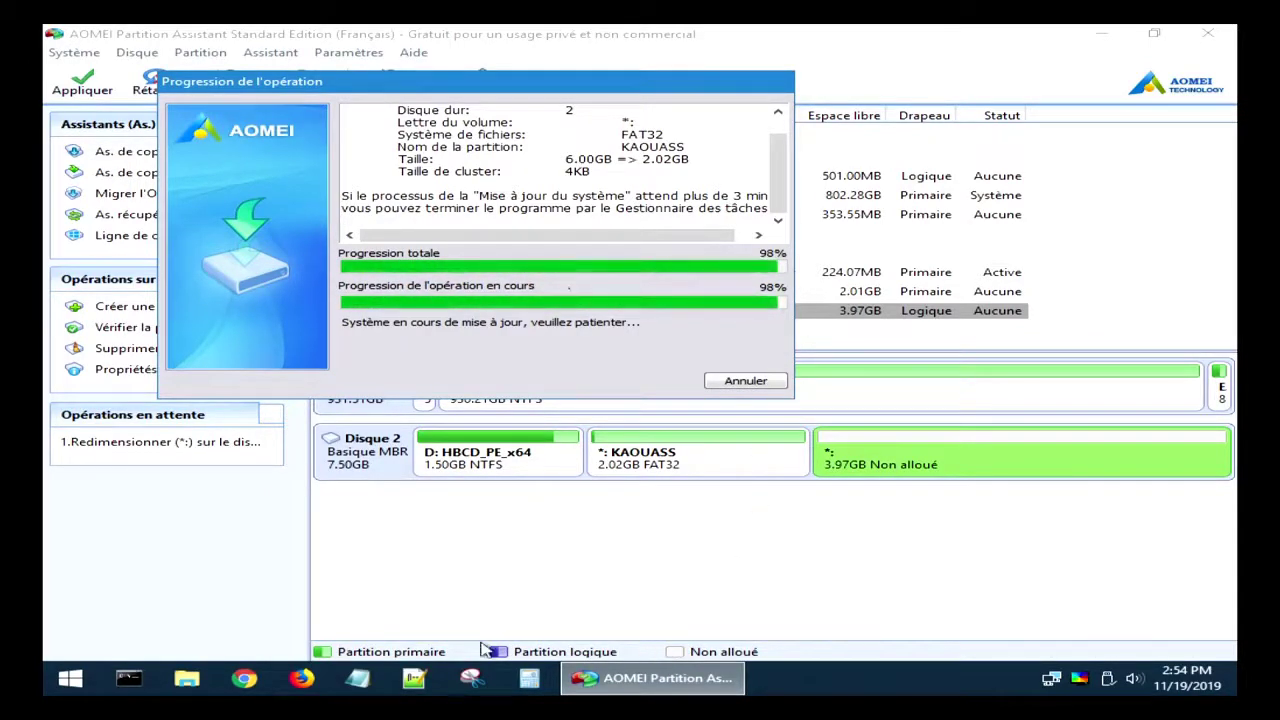
click(66, 686)
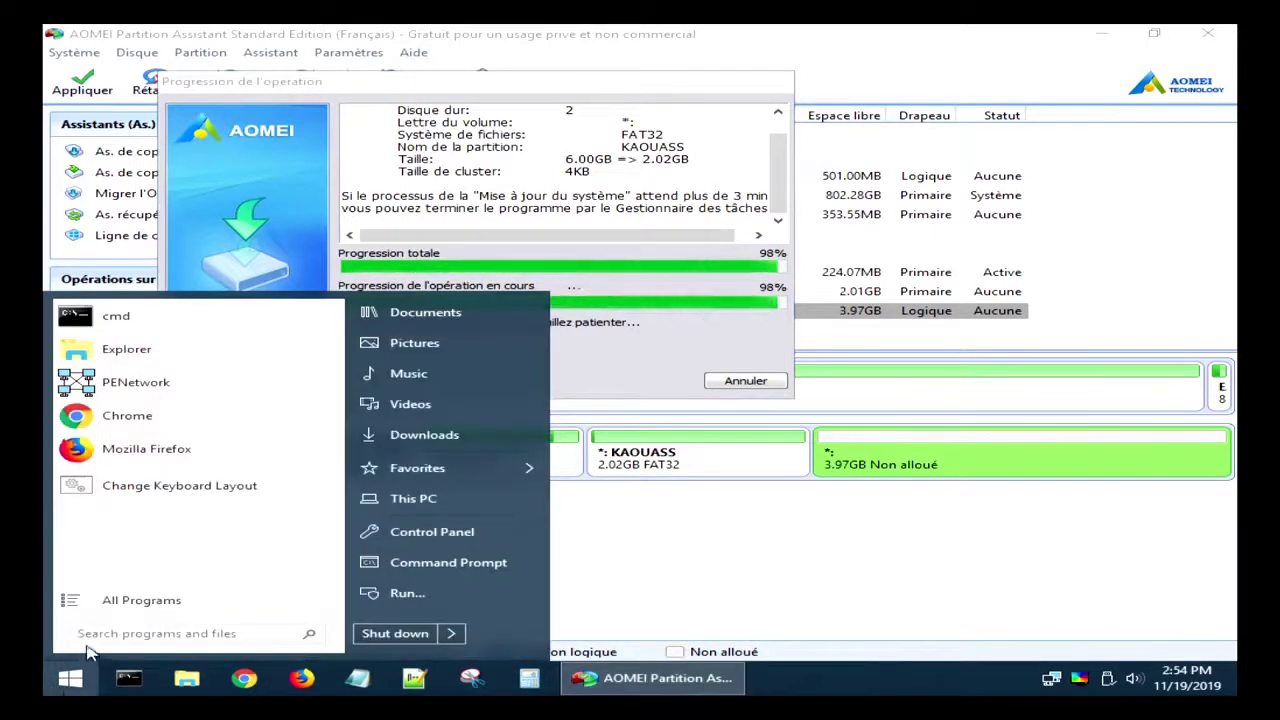
click(110, 604)
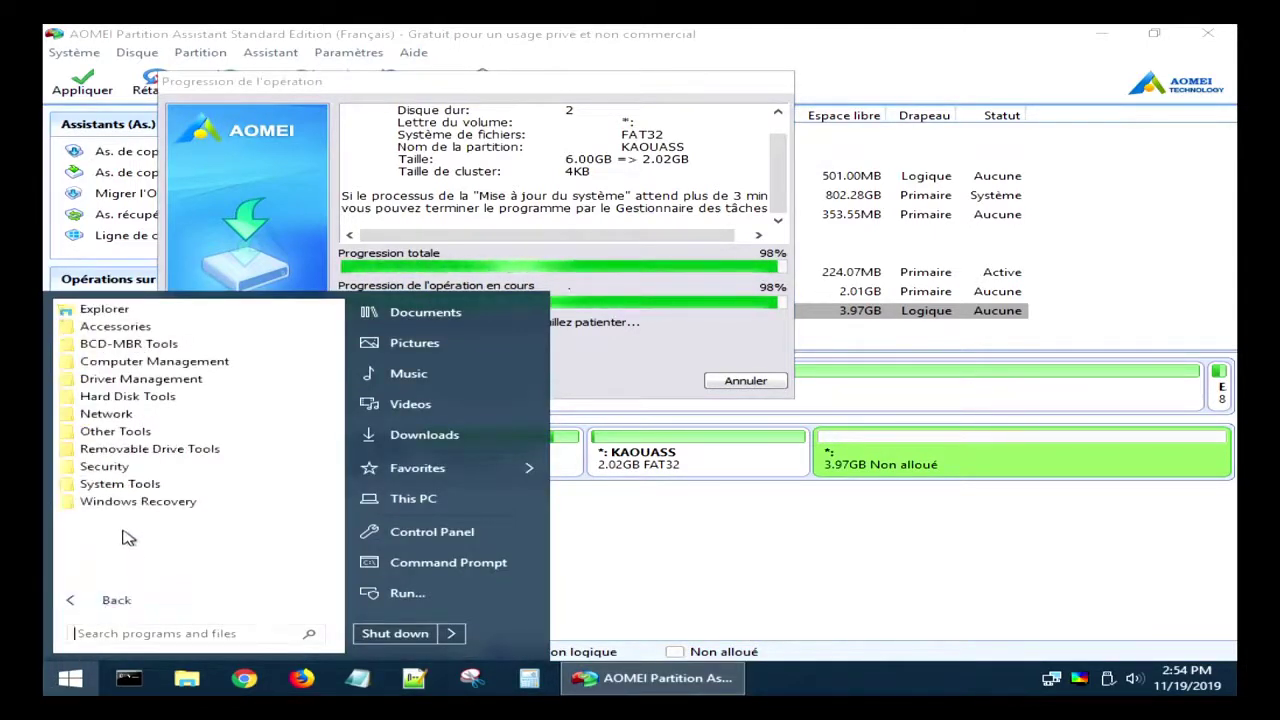
click(158, 436)
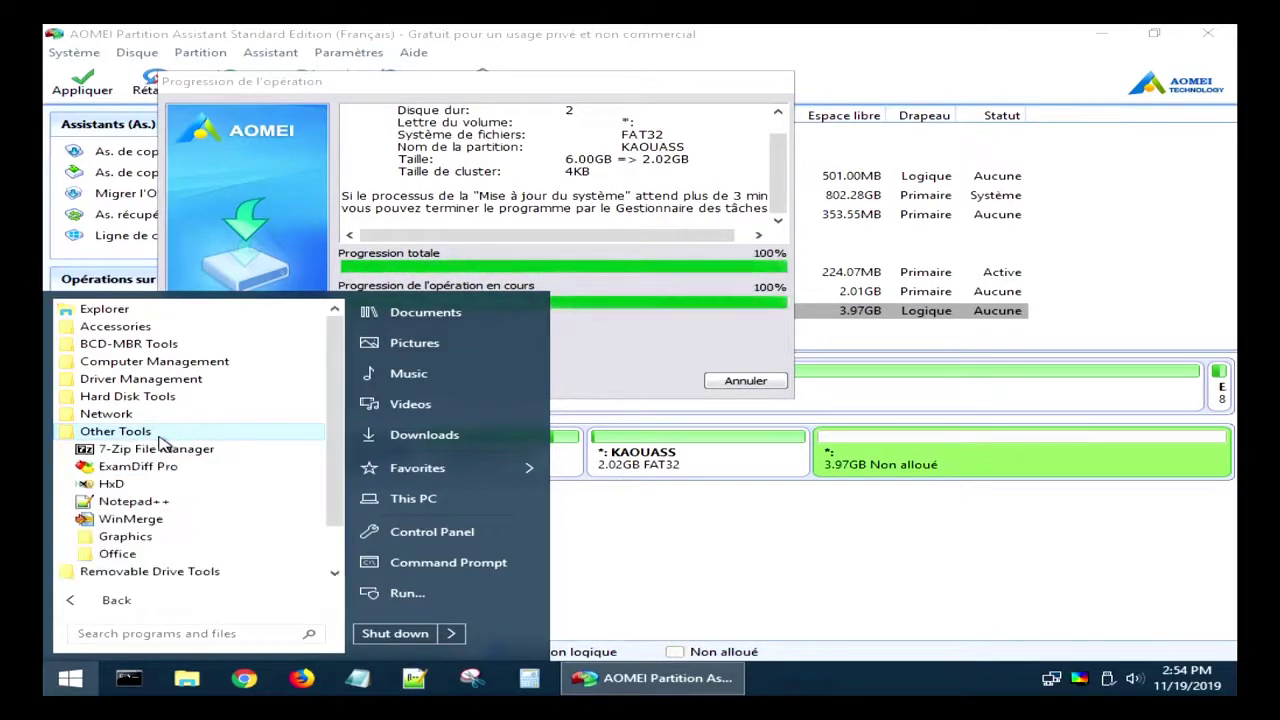
click(157, 436)
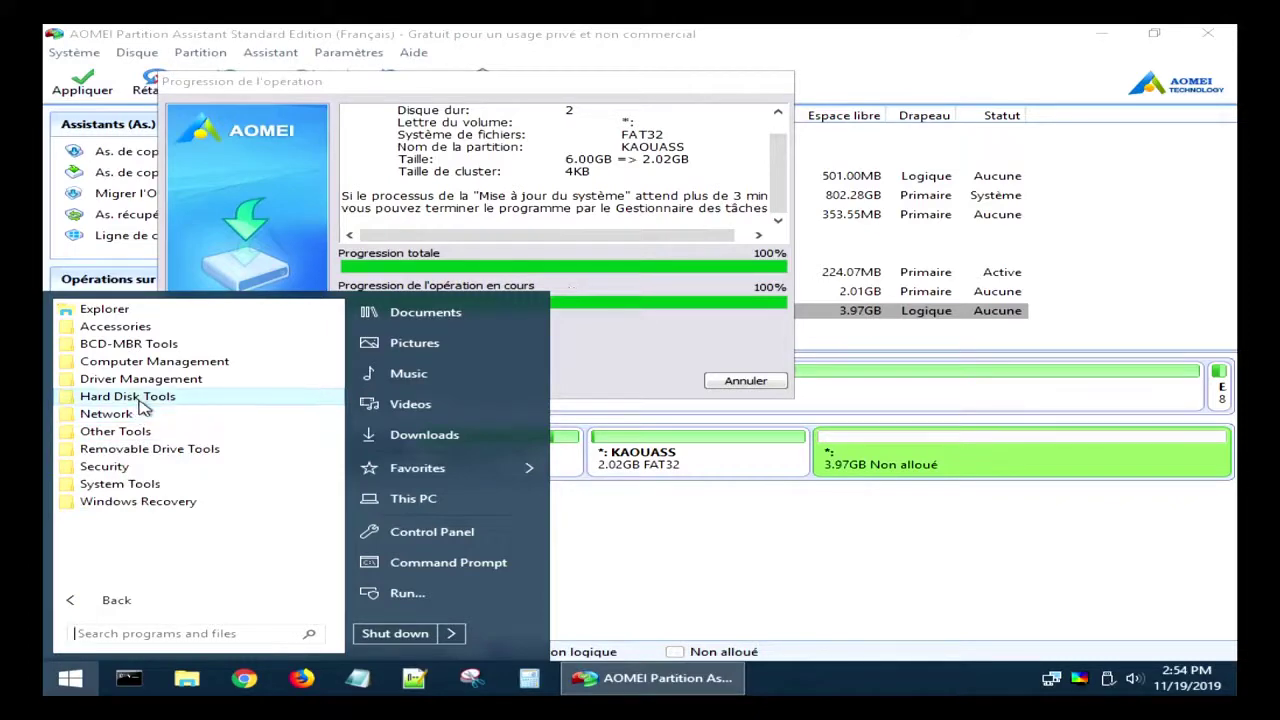
click(141, 399)
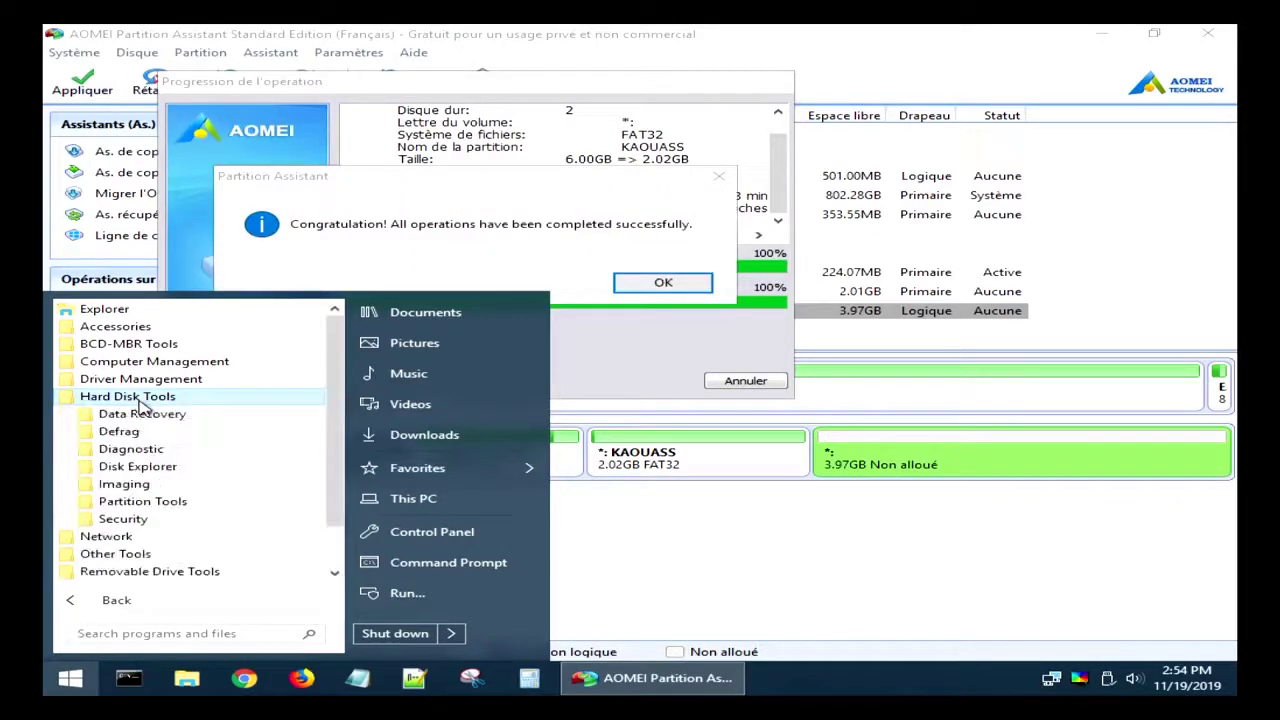
Acknowledge the completion message and close AOMEI Partition Assistant
click(670, 283)
click(668, 284)
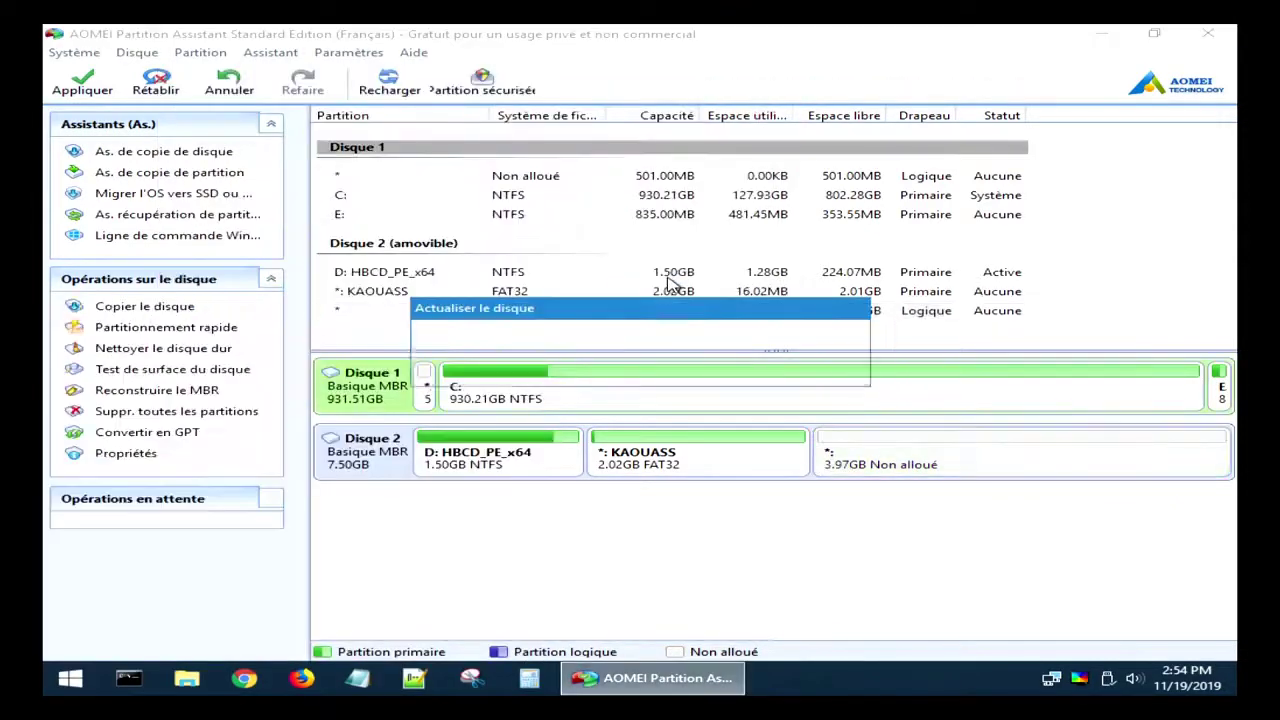
click(697, 466)
click(890, 446)
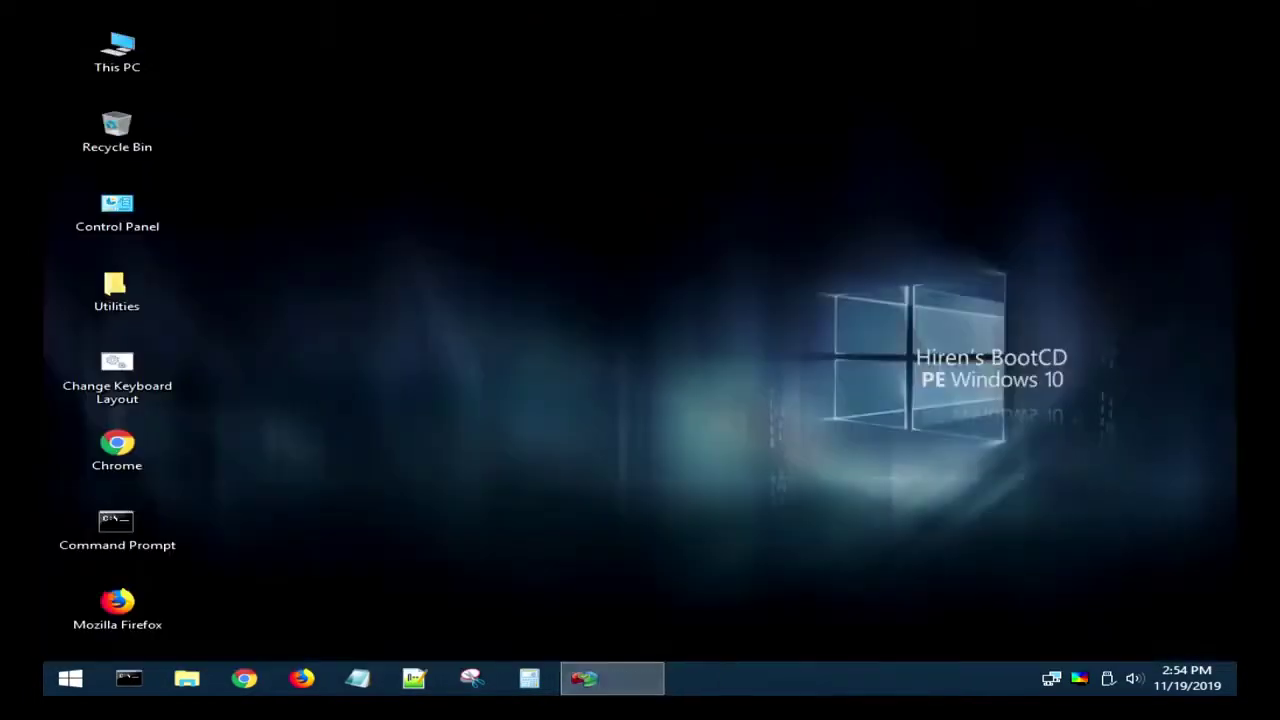
click(1208, 33)
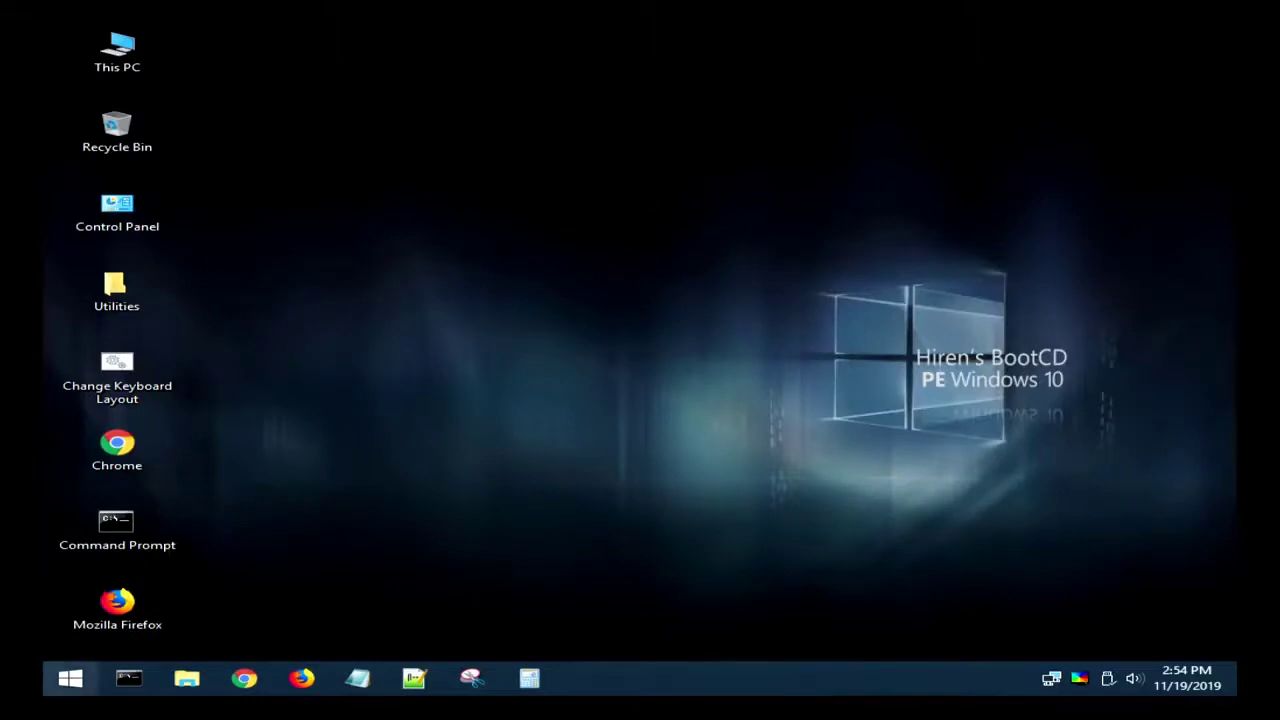
Launch Macrorit Partition Extender from the Partition Tools group of Hard Disk Tools
click(90, 686)
click(128, 603)
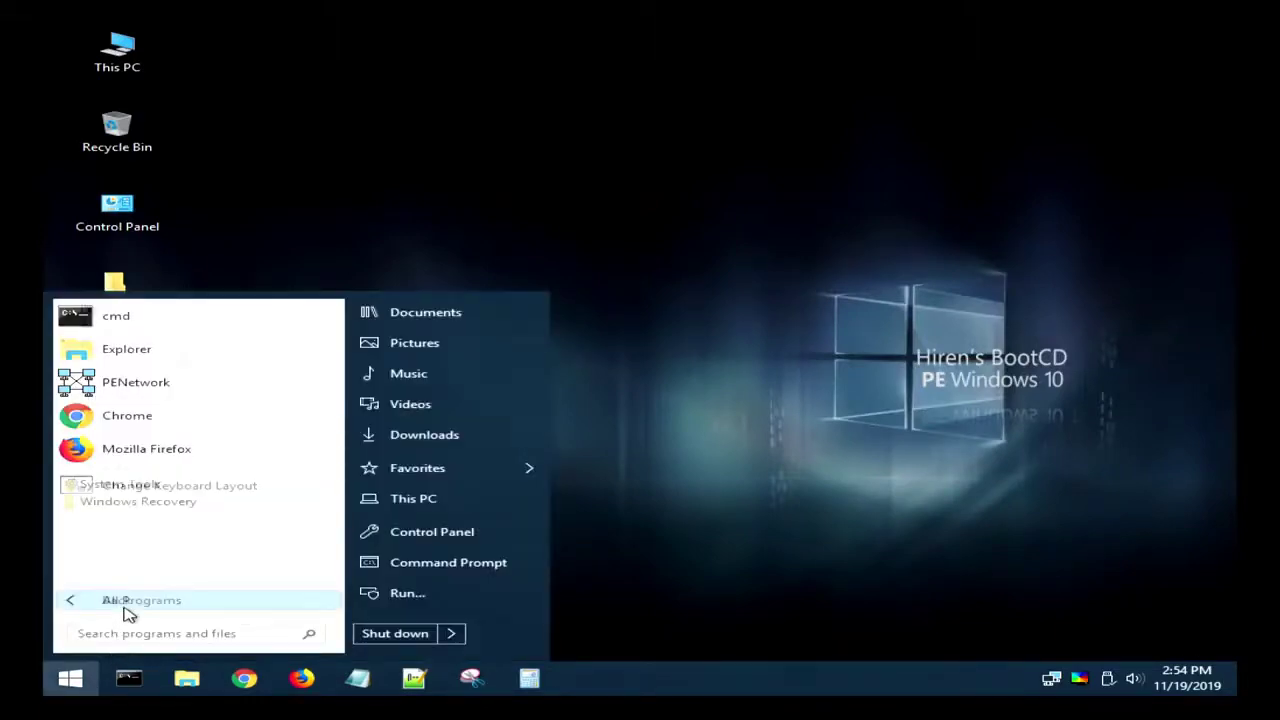
click(120, 434)
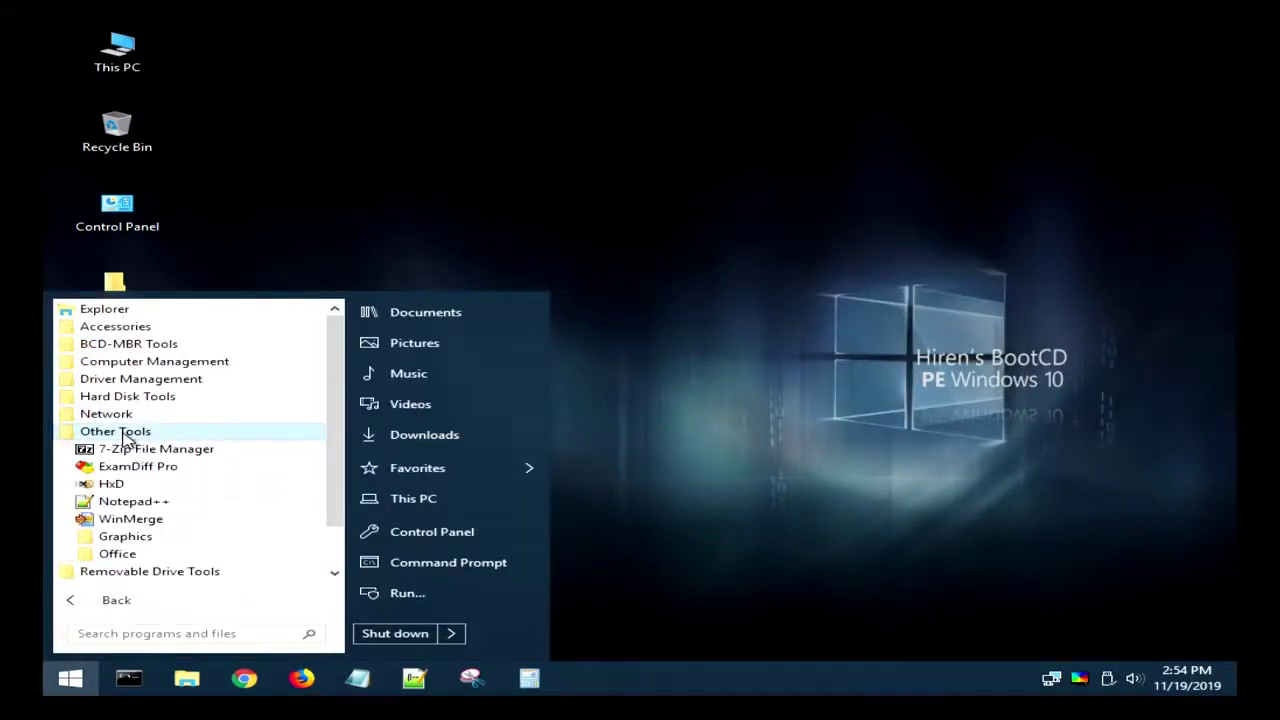
click(139, 416)
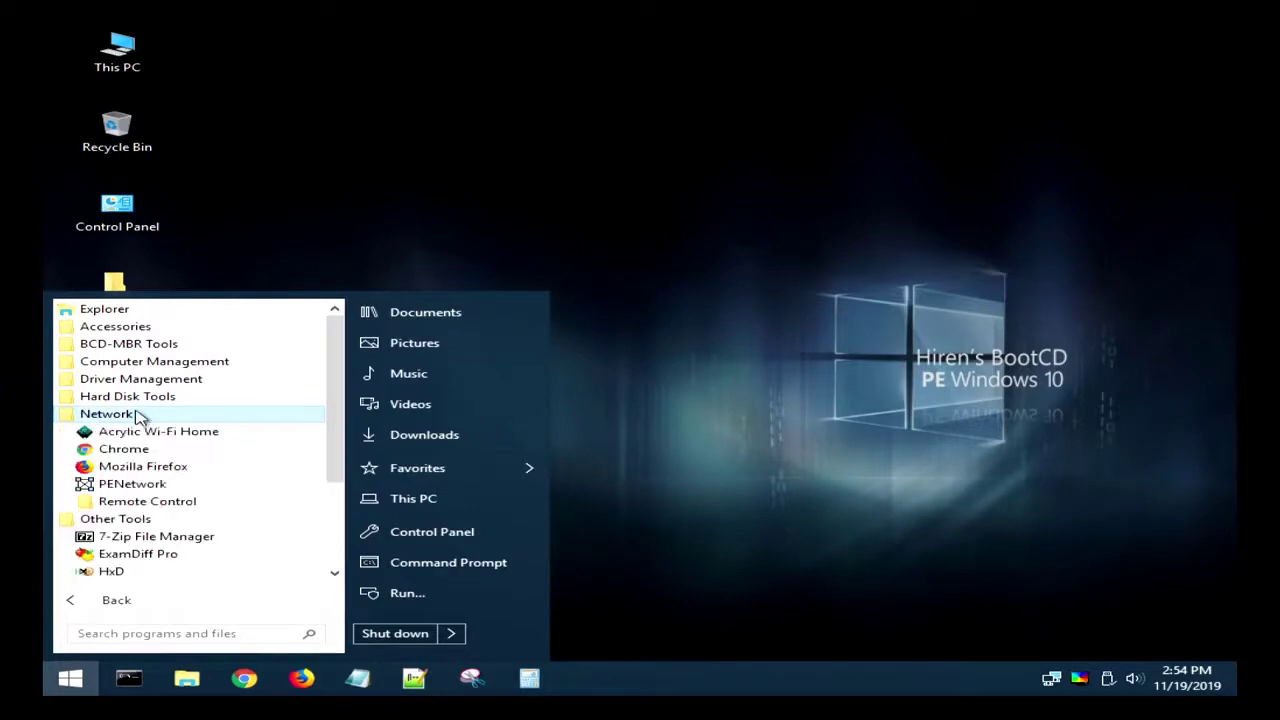
click(152, 398)
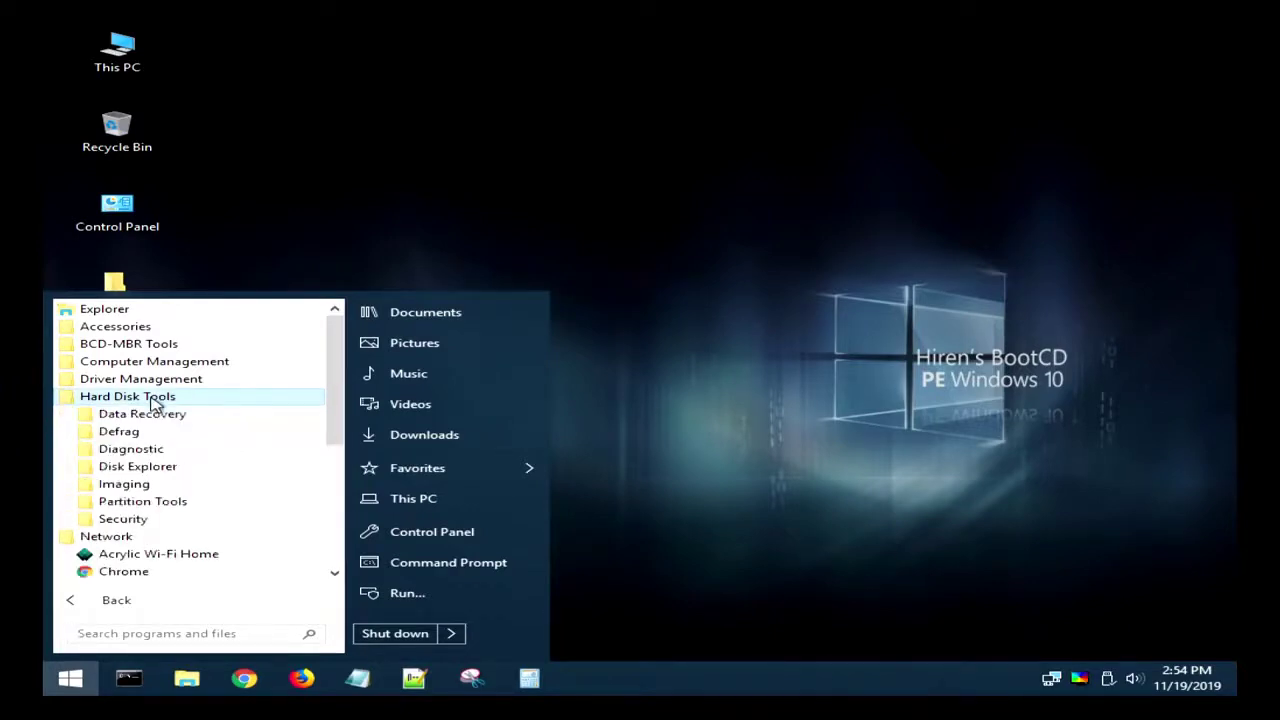
click(166, 503)
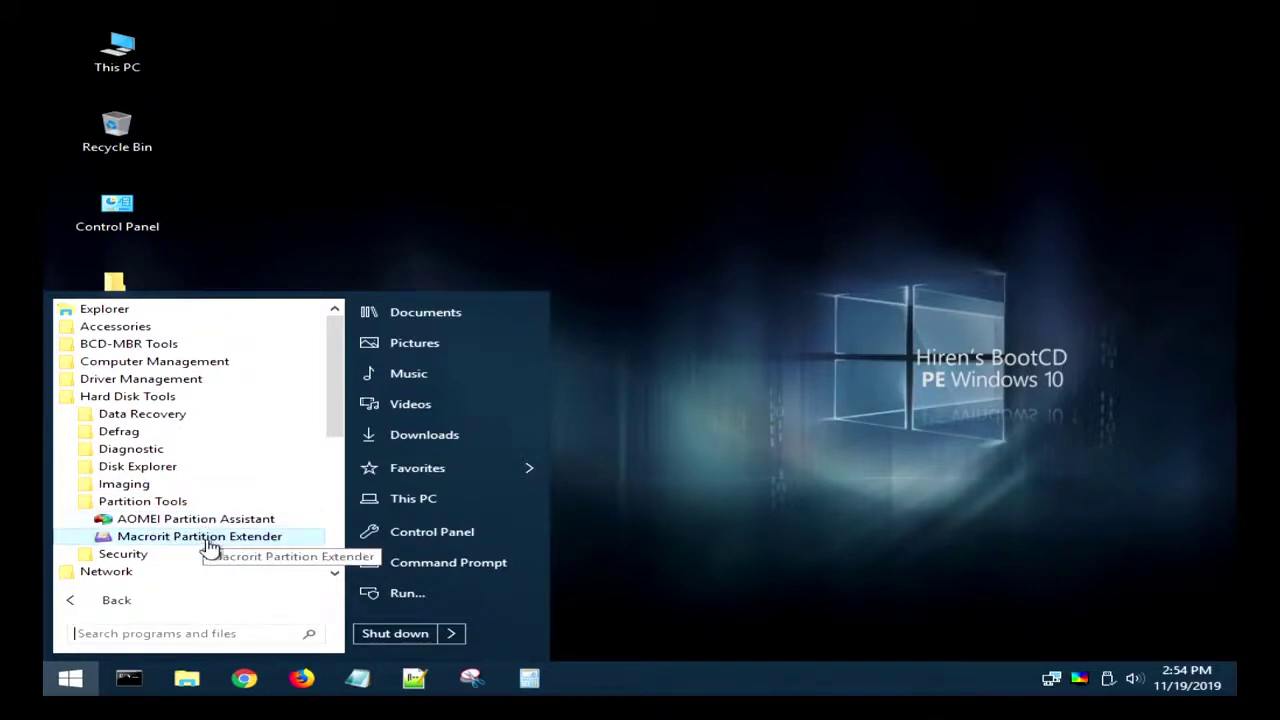
click(207, 541)
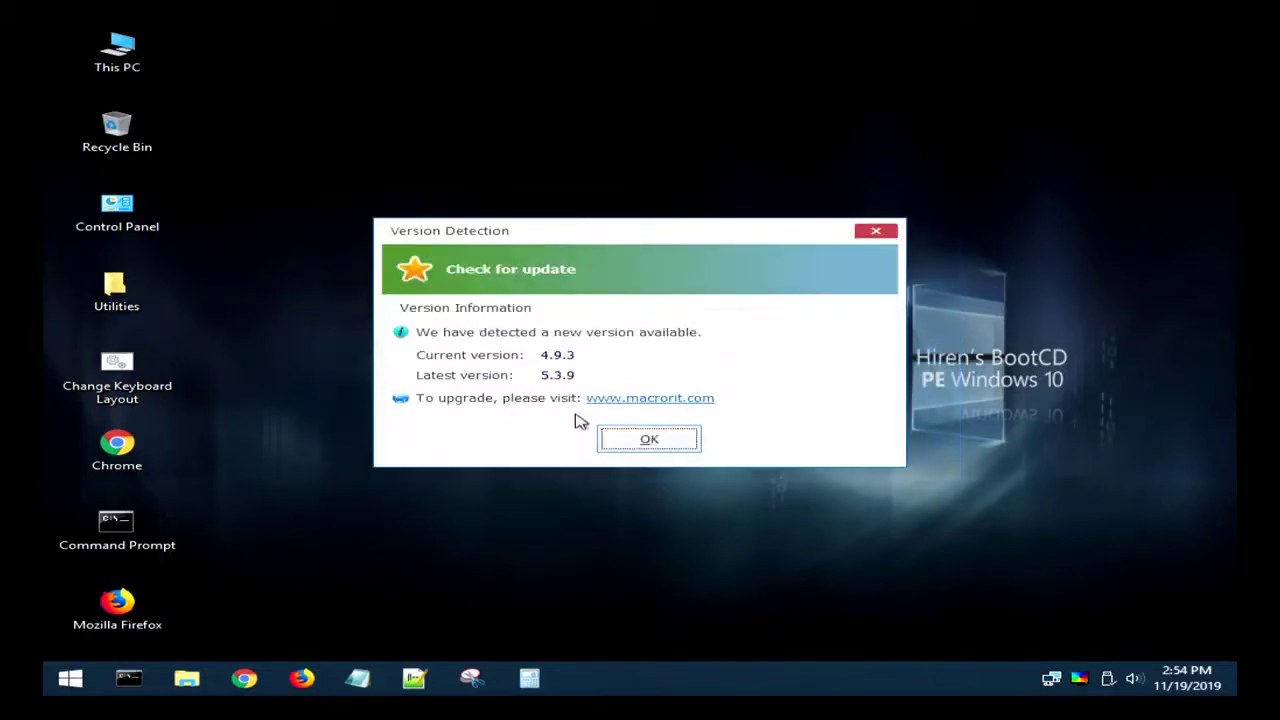
Inspect the operations for the unallocated space on removable Disk 1 and close the Macrorit program
click(620, 449)
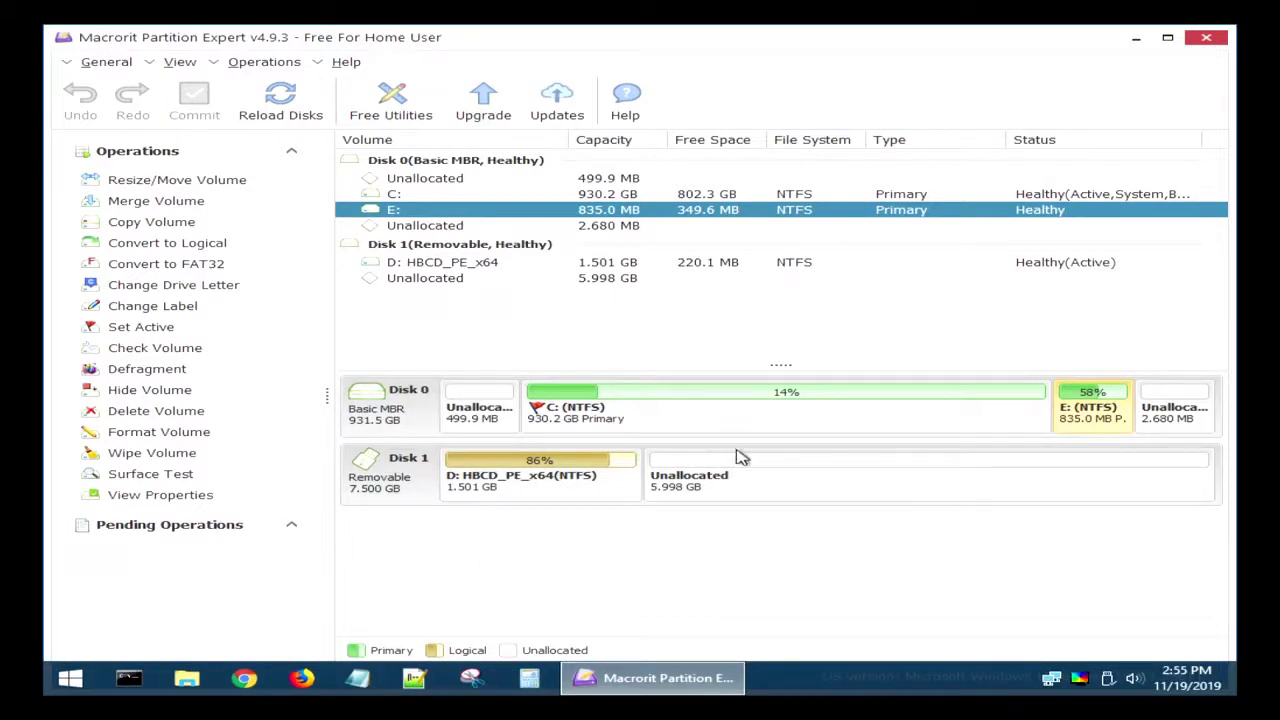
click(701, 492)
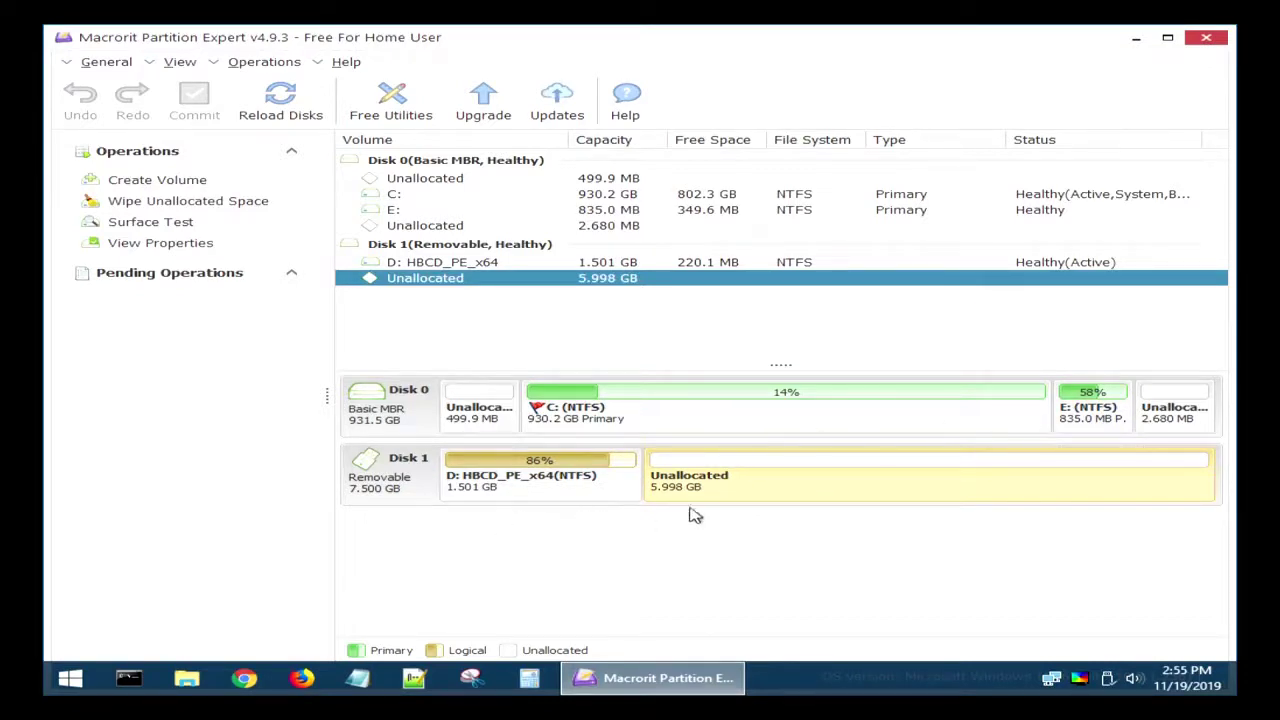
click(1205, 38)
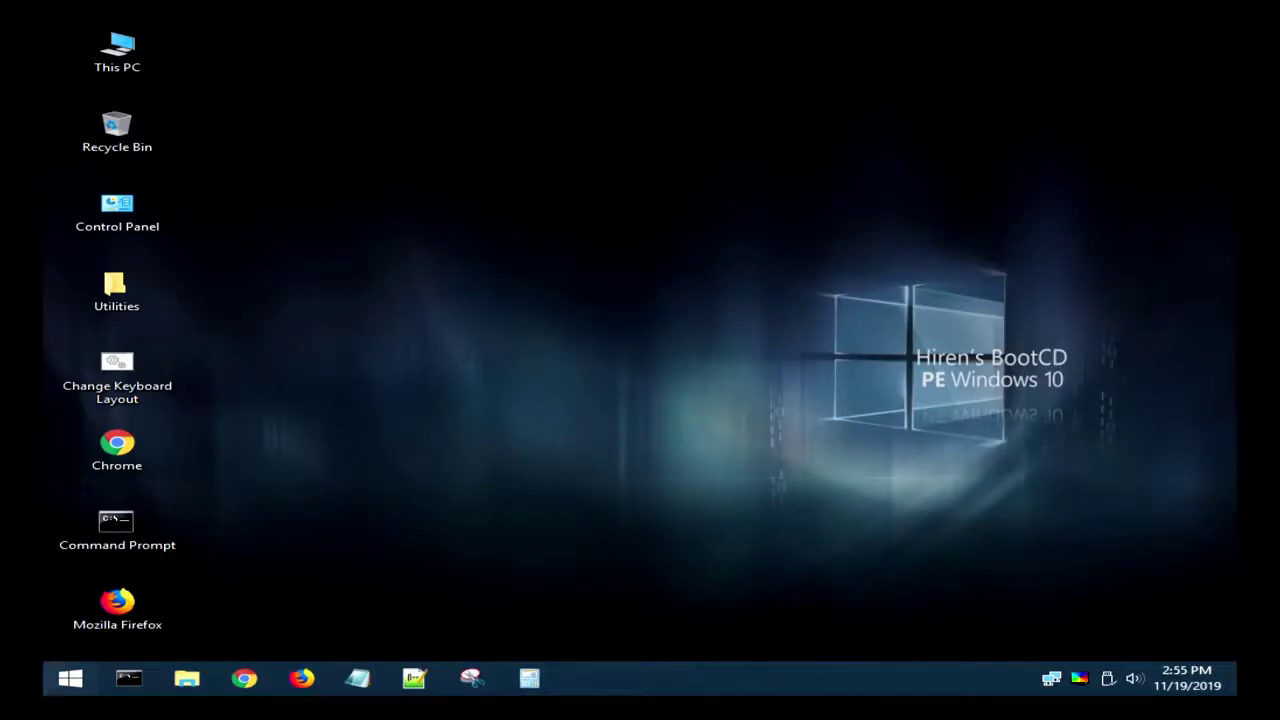
Open HDD Low Level Format Tool from the Security group of Hard Disk Tools to view its device list, and close it
click(62, 688)
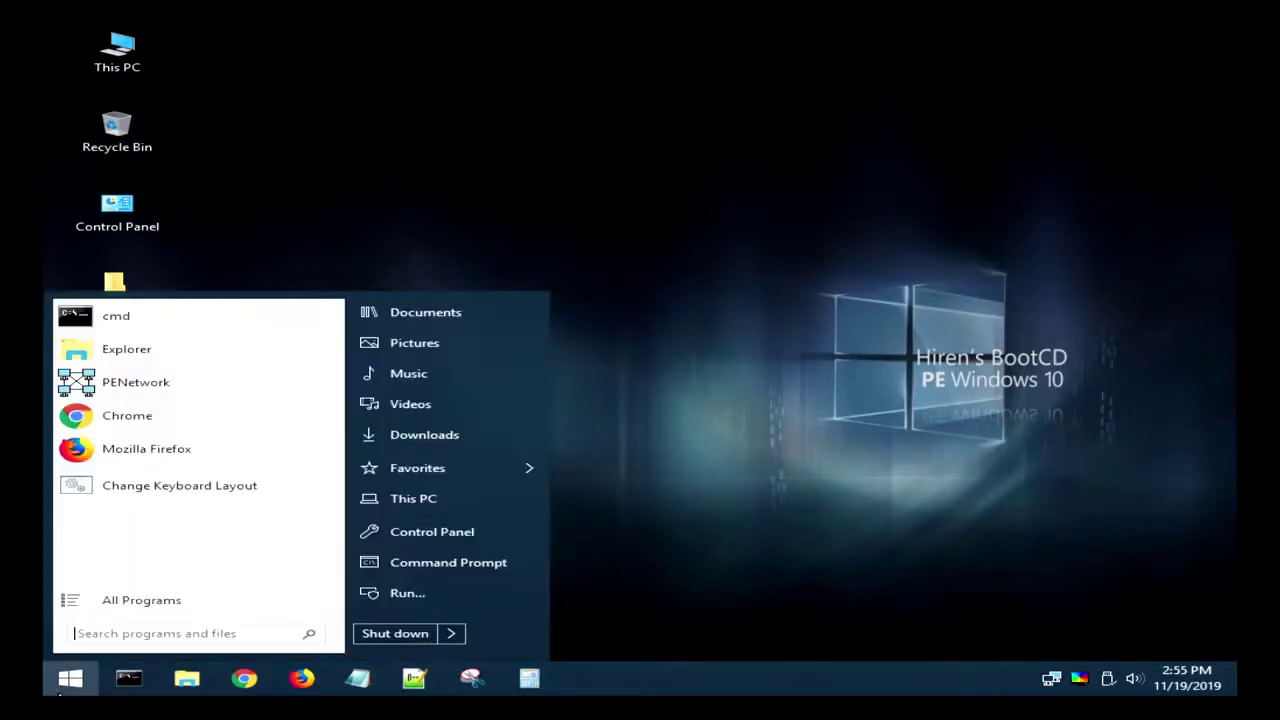
click(100, 603)
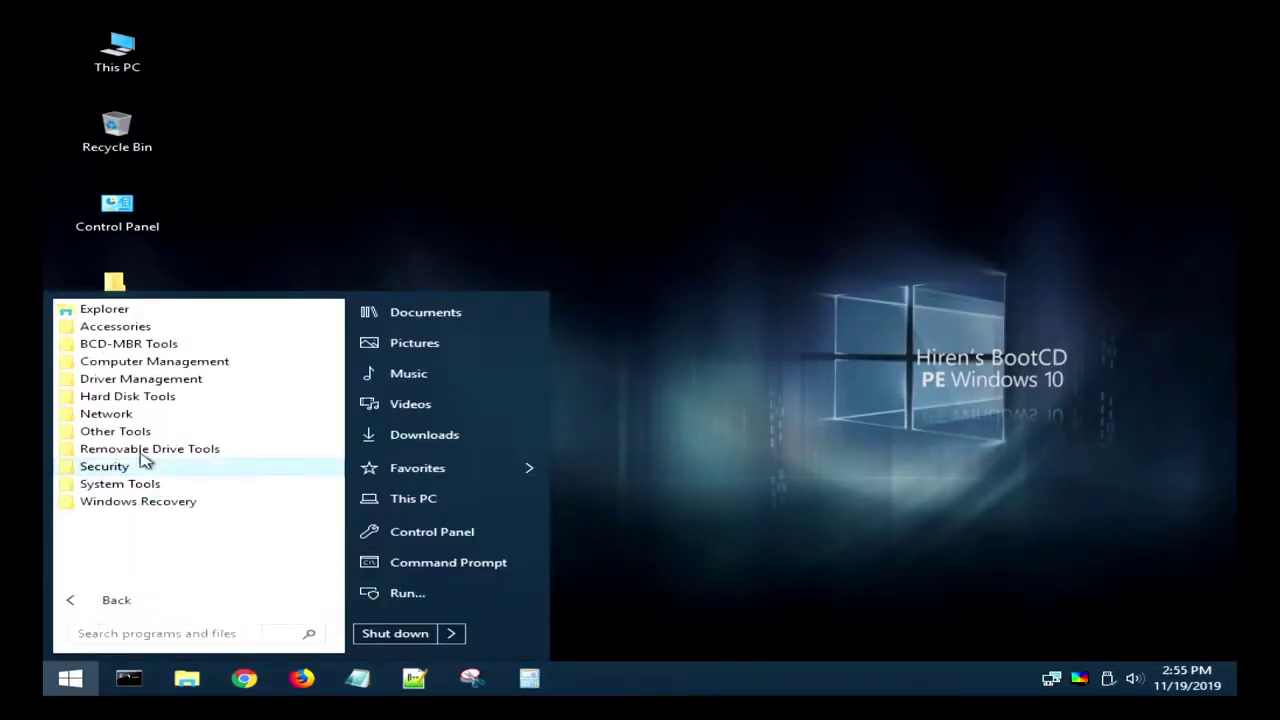
click(120, 400)
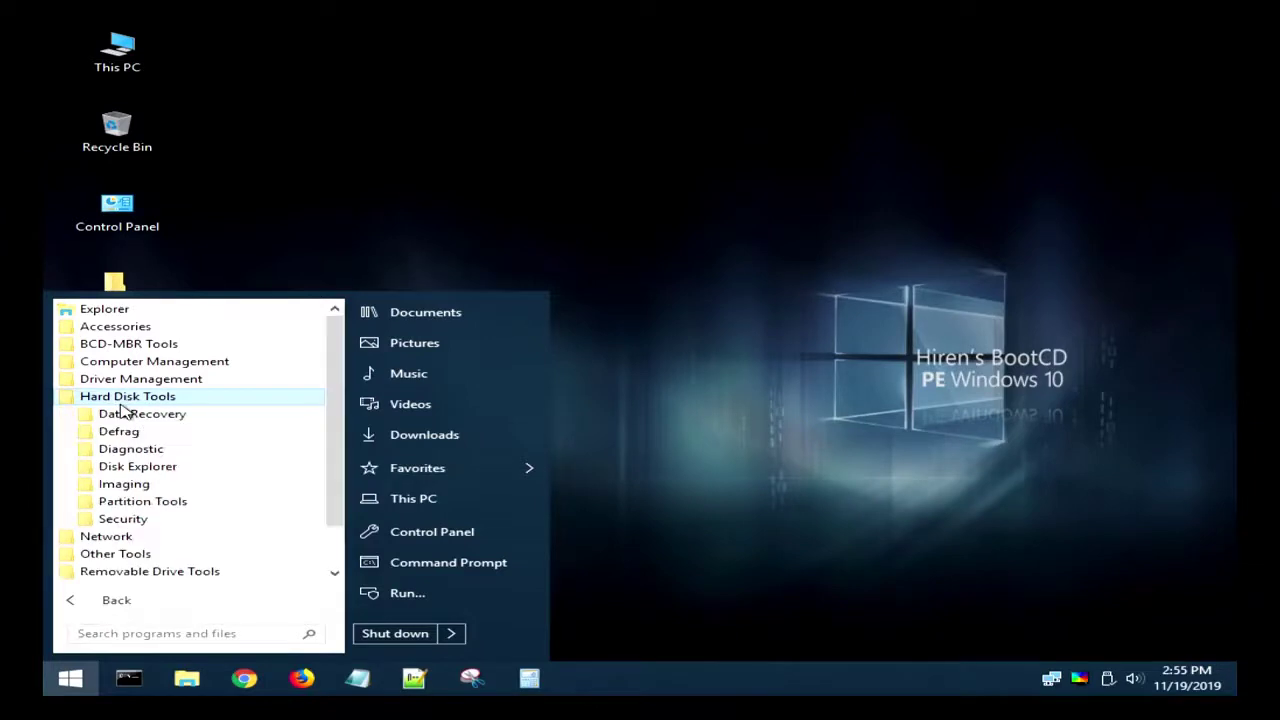
click(143, 521)
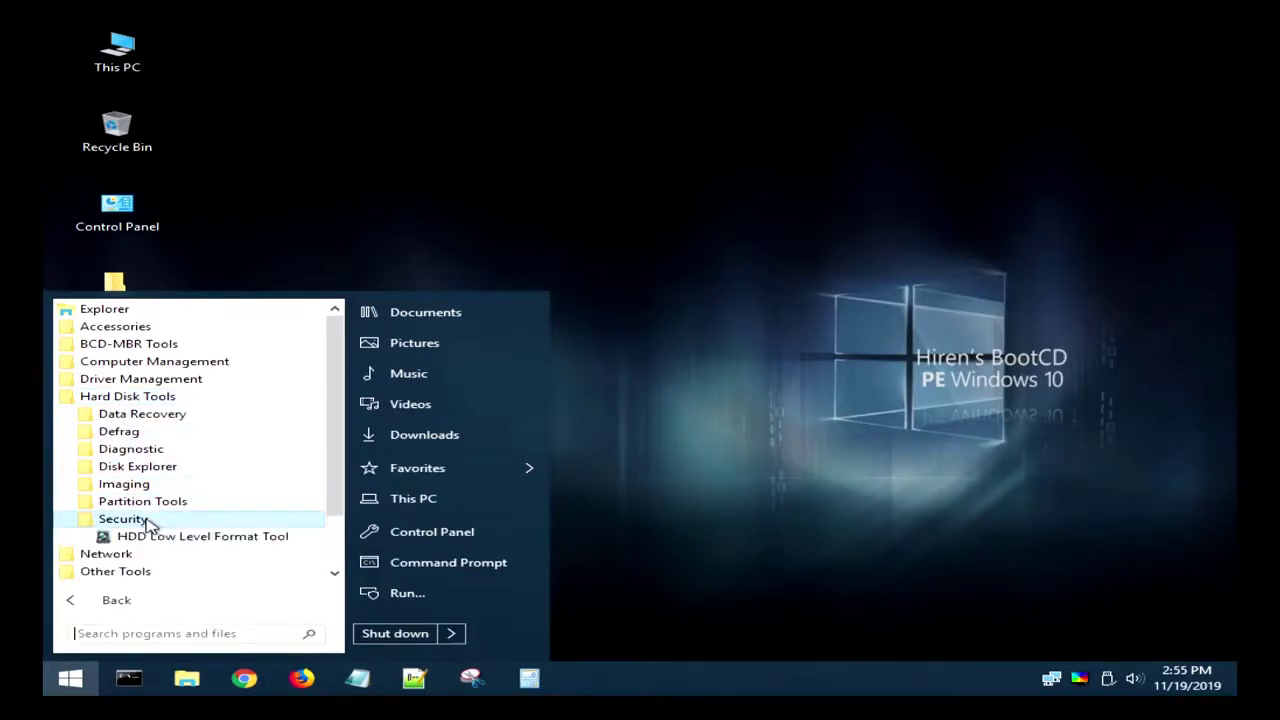
click(252, 540)
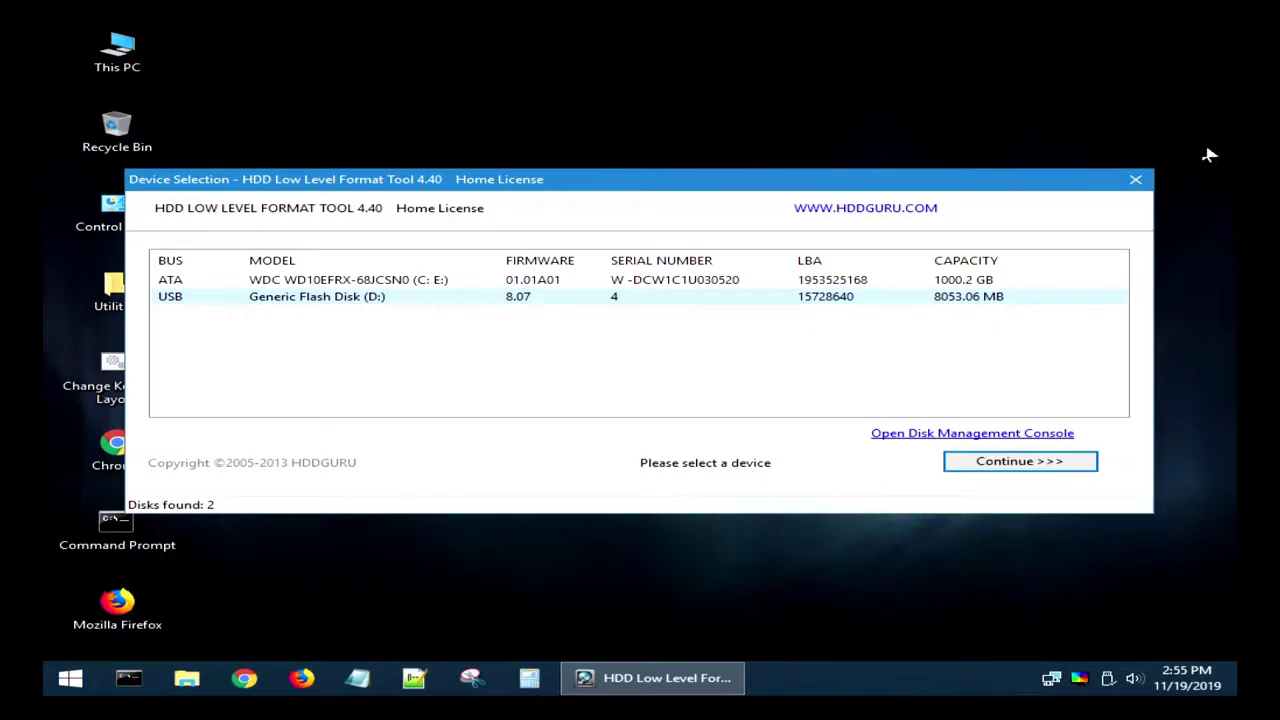
click(1135, 180)
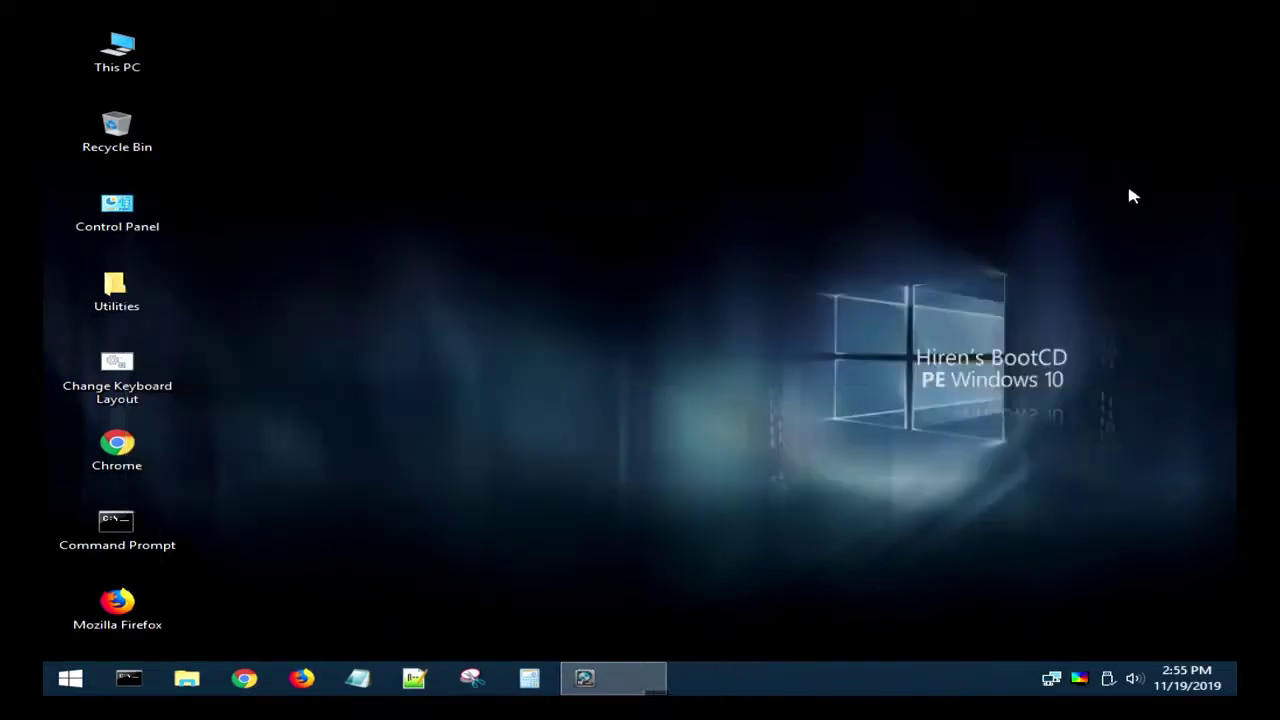
Look through the Other Tools program group, including its Office and Graphics subgroups, and collapse it again
click(70, 679)
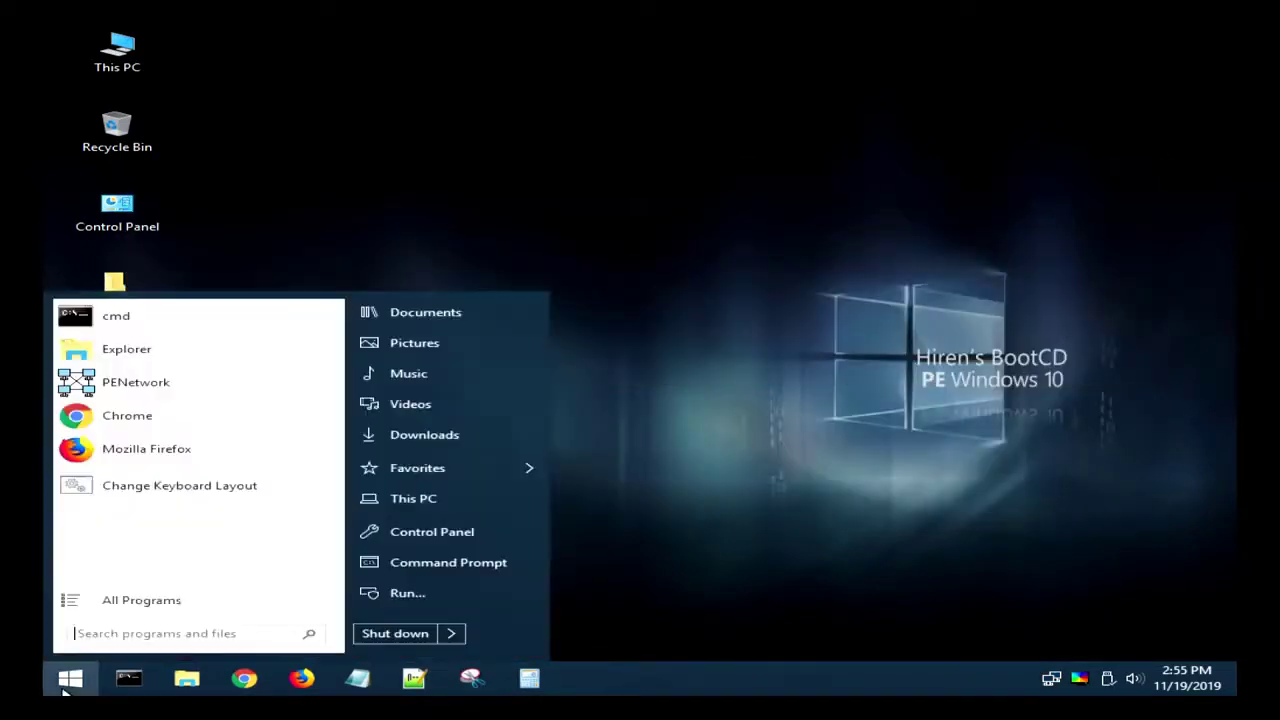
click(125, 605)
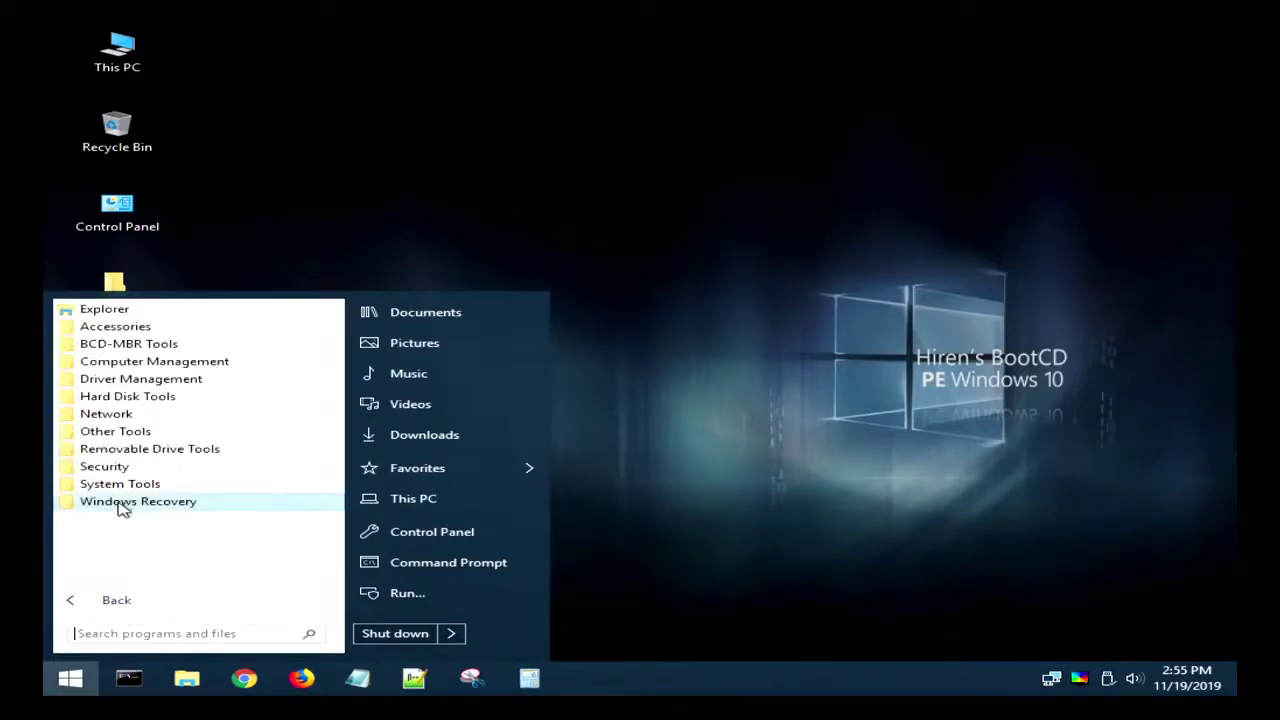
click(137, 436)
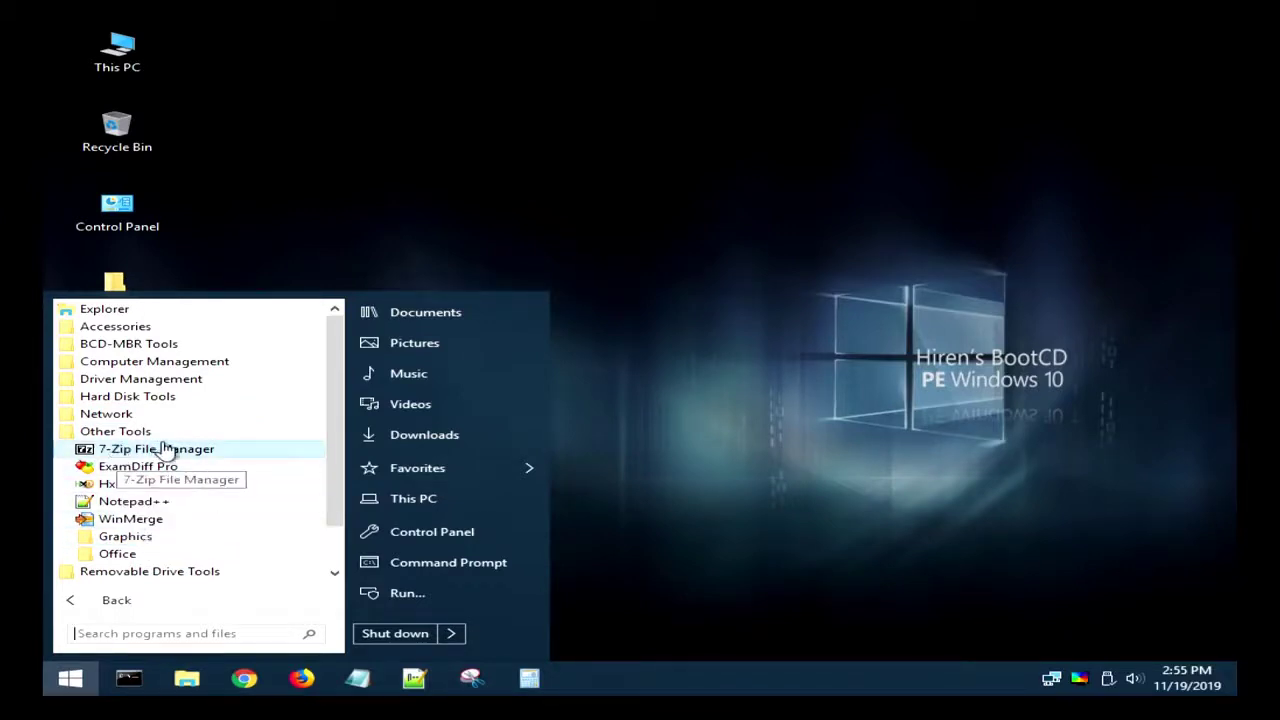
click(135, 553)
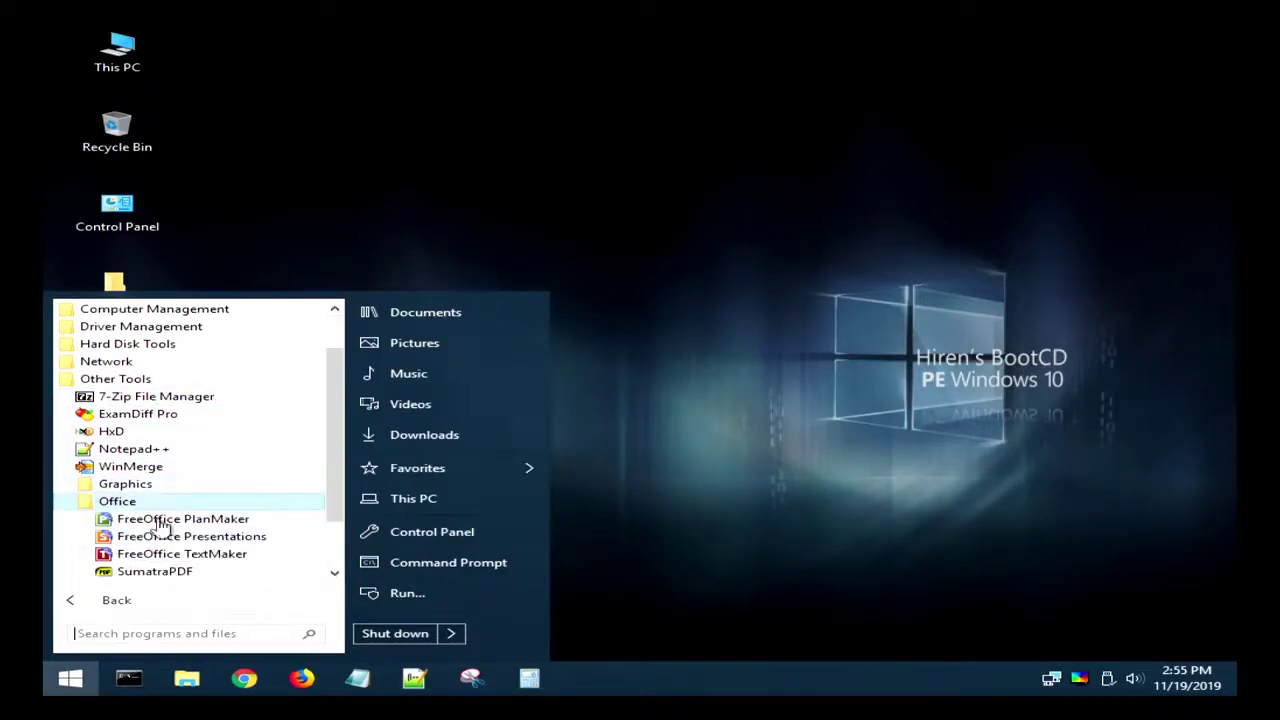
click(121, 503)
click(130, 487)
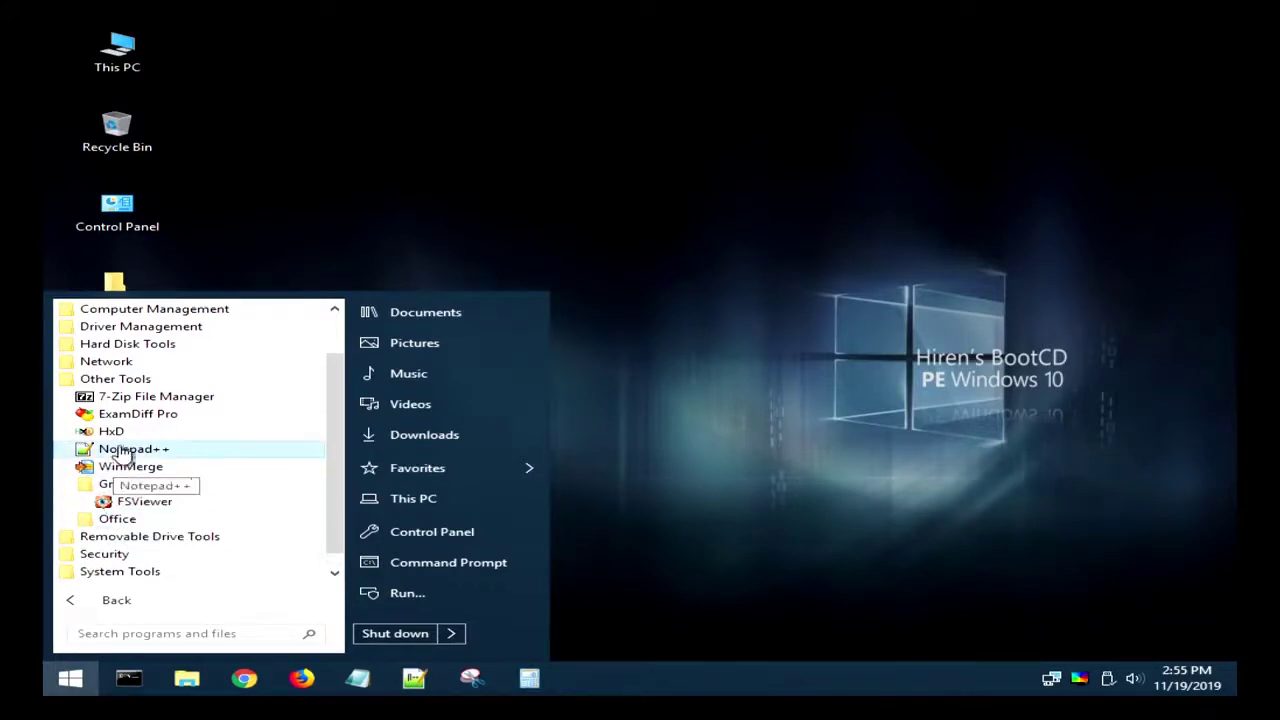
click(140, 380)
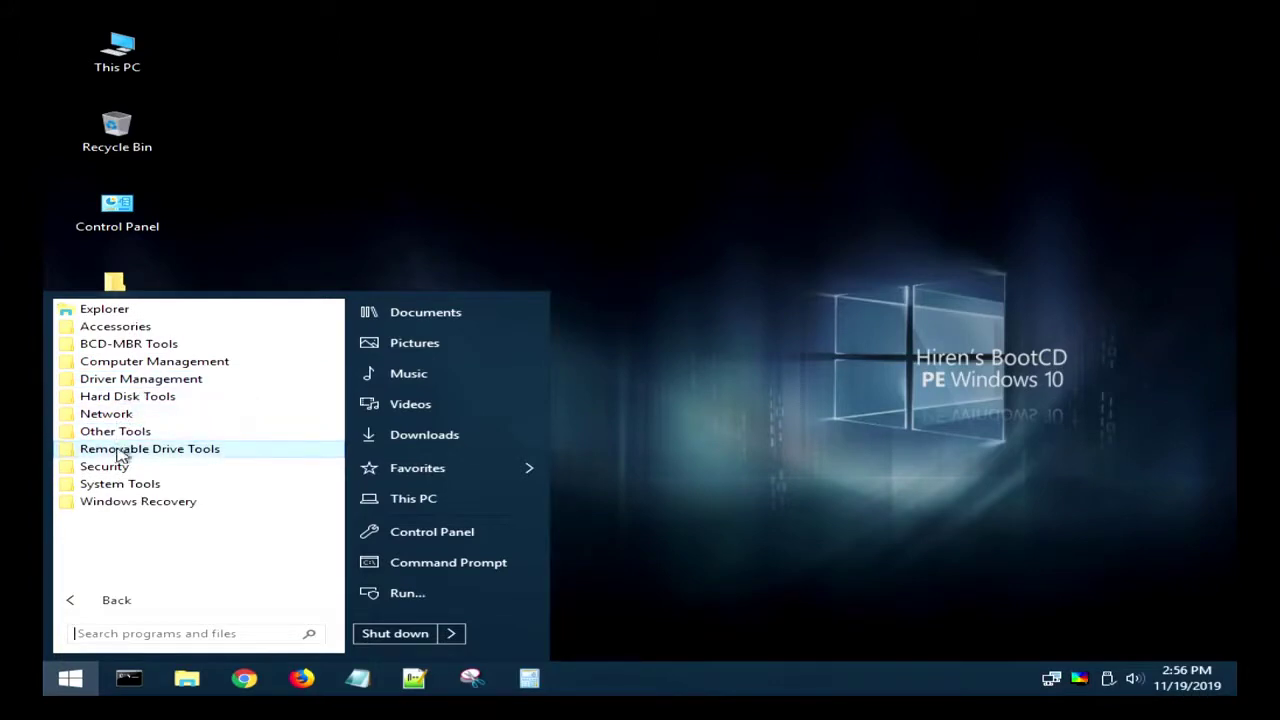
Launch Rufus from the Removable Drive Tools group and decline its online update check
click(118, 455)
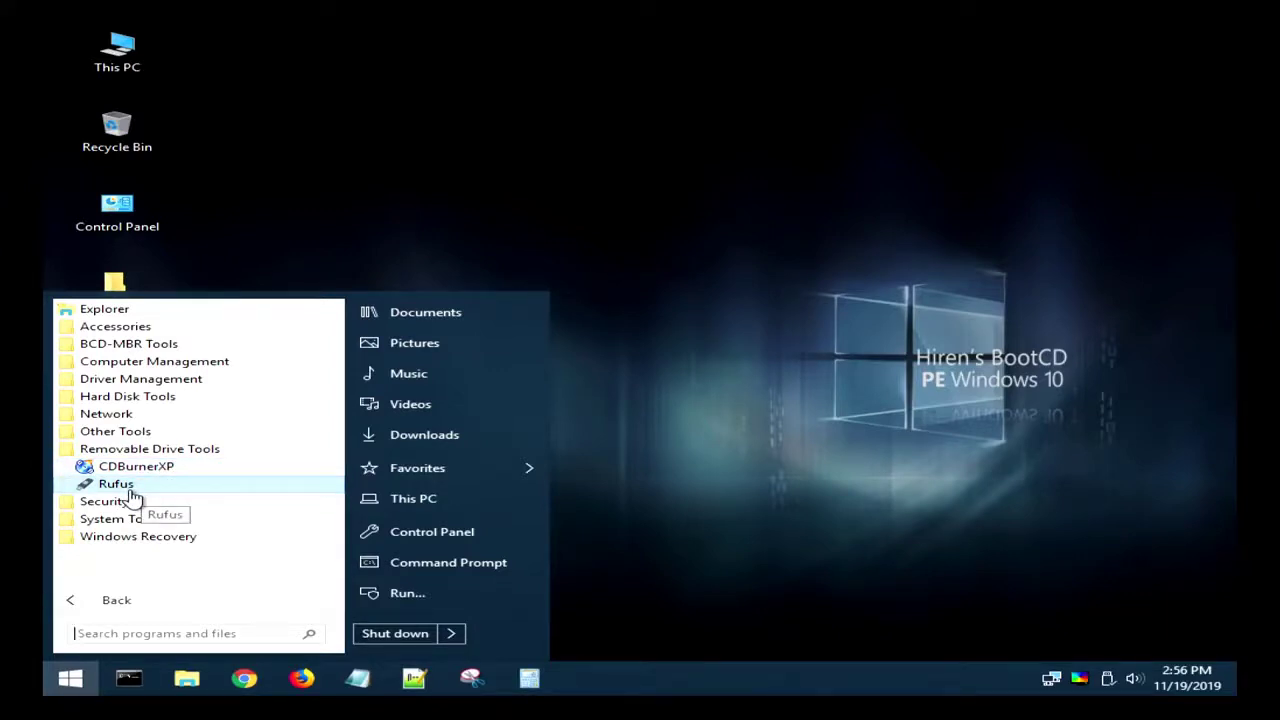
click(130, 493)
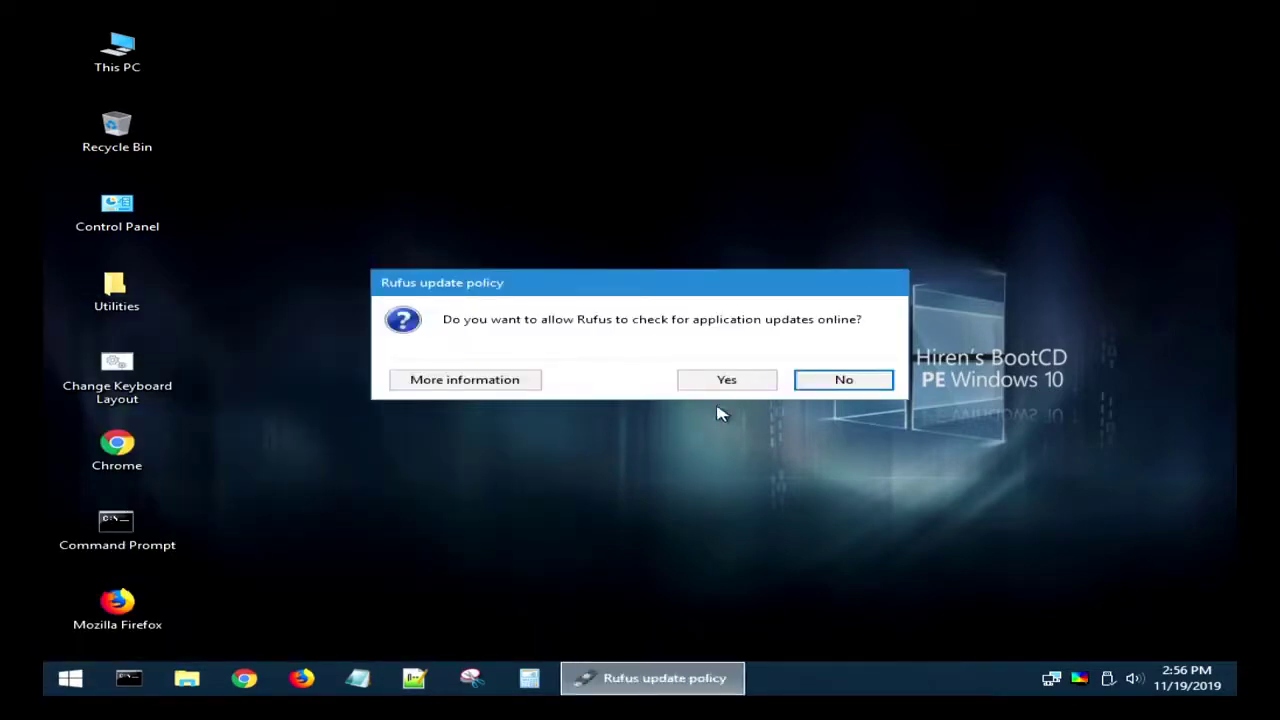
click(843, 380)
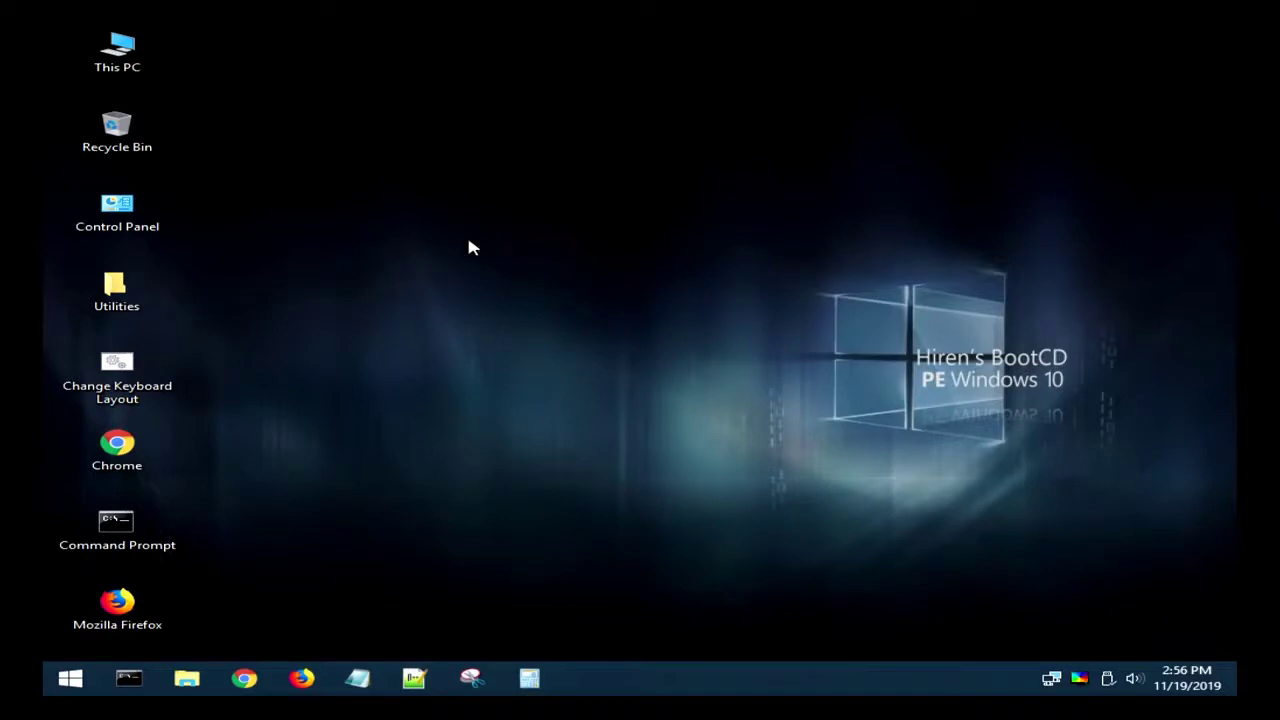
Examine the programs in the AntiVirus, KeyFinders and Passwords subgroups of the Security group
click(72, 680)
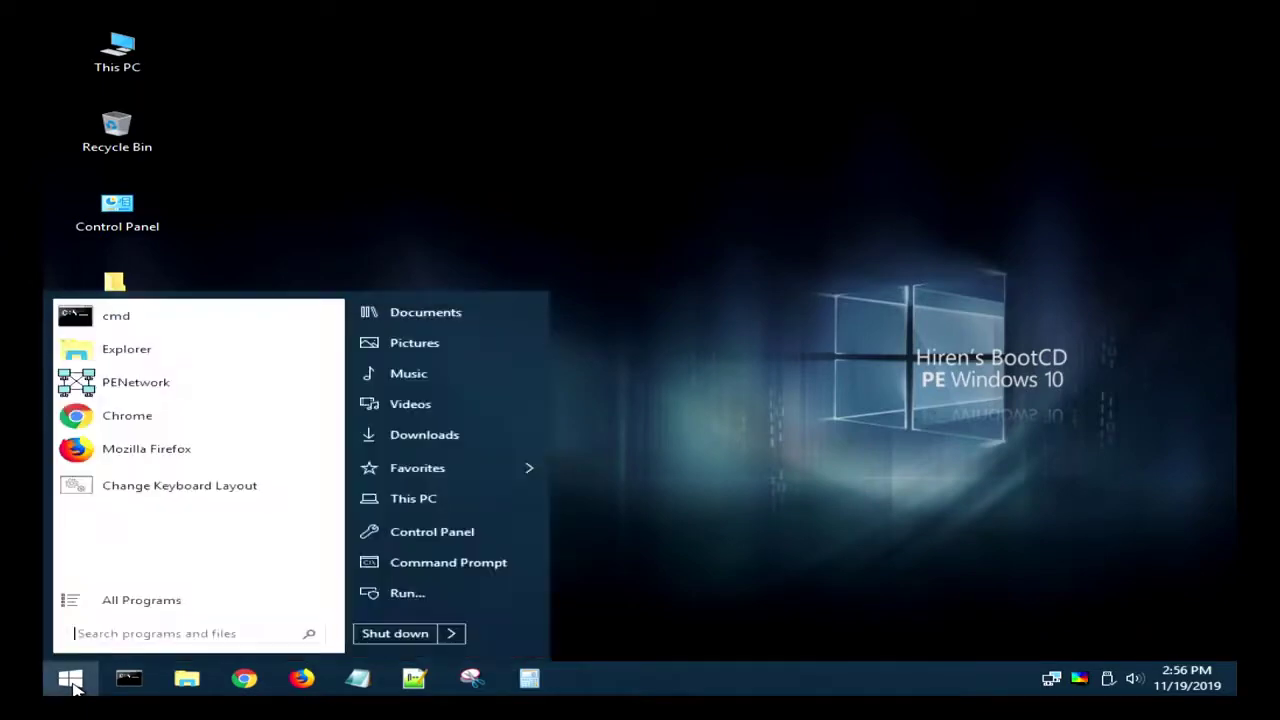
click(148, 601)
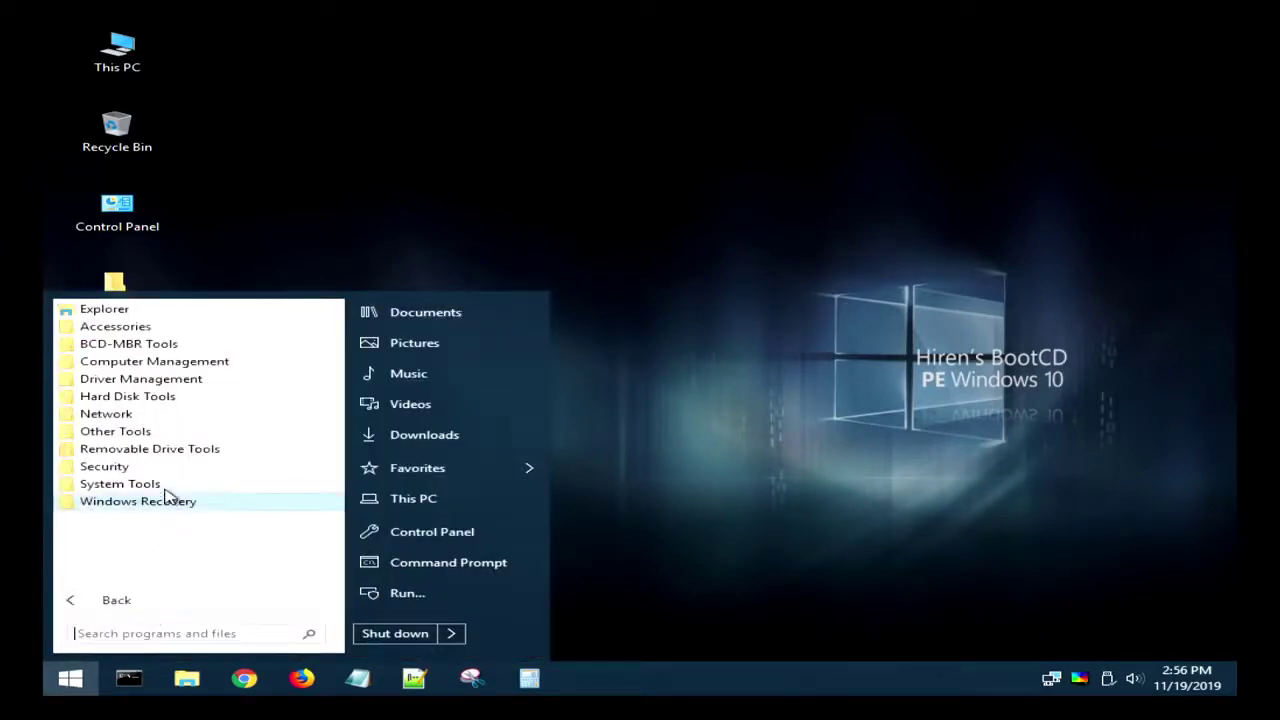
click(167, 450)
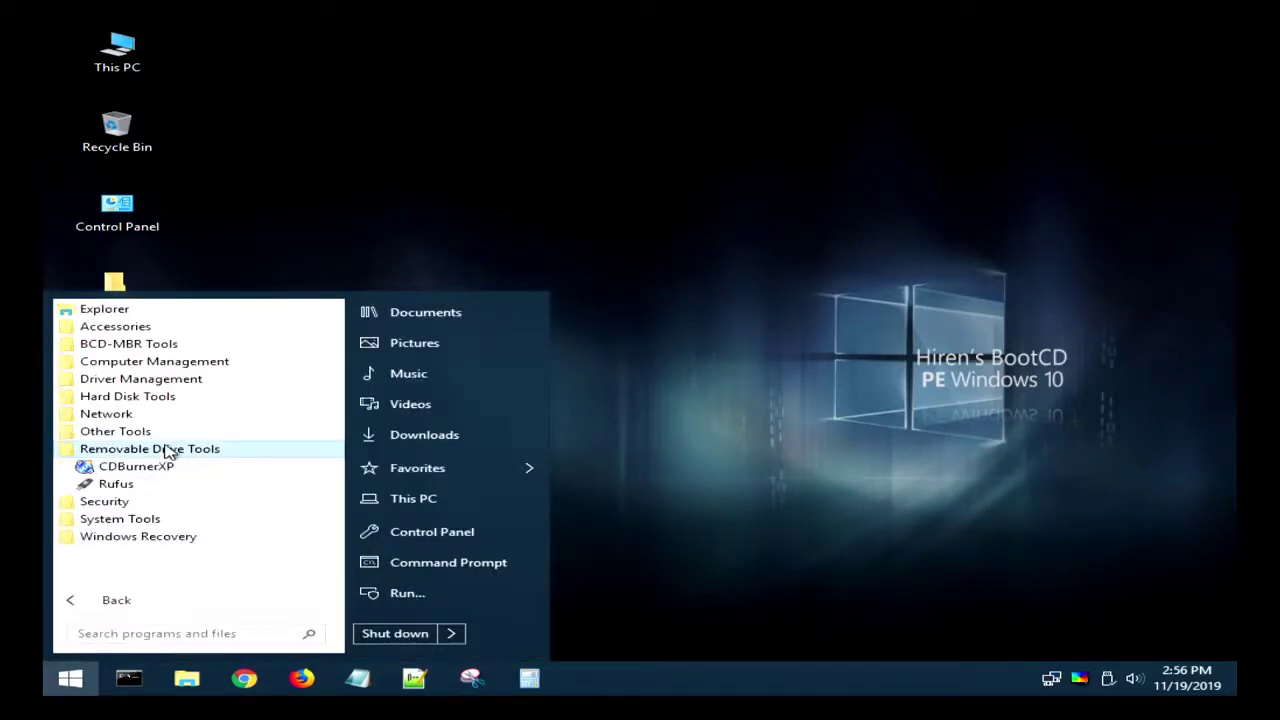
click(118, 502)
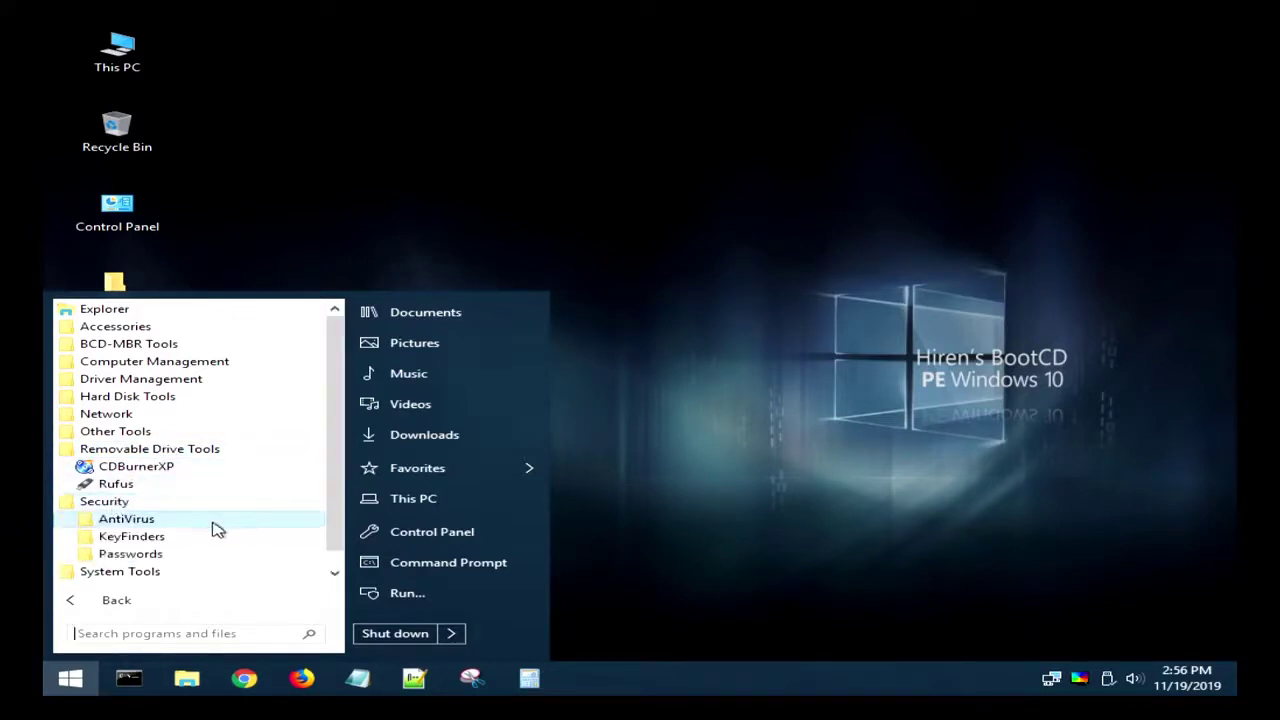
click(155, 521)
scroll(160, 520, down, 1)
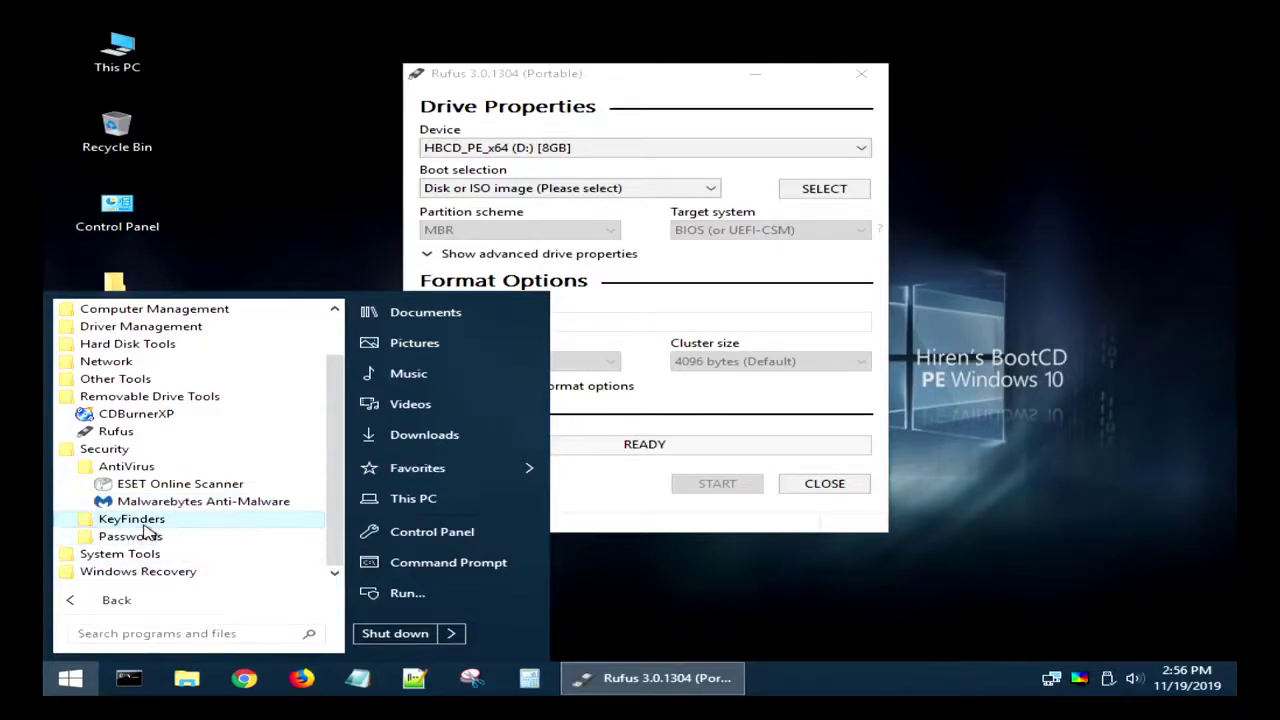
click(140, 520)
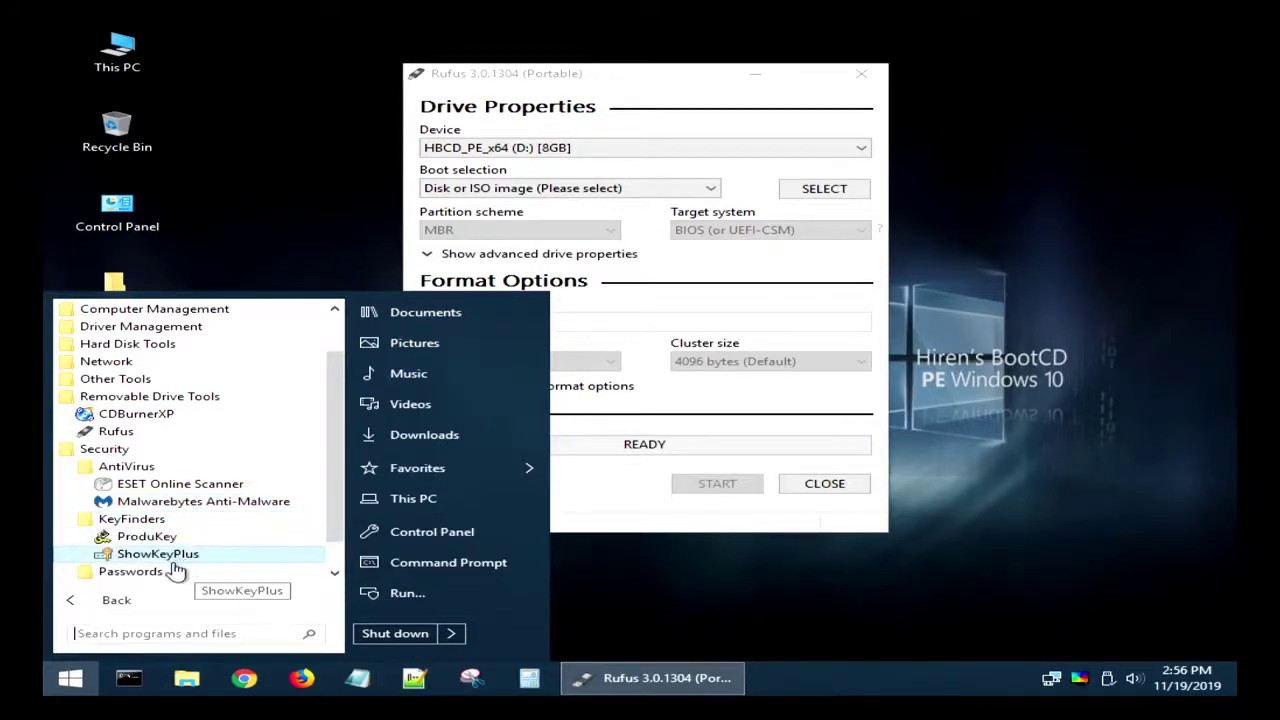
click(153, 574)
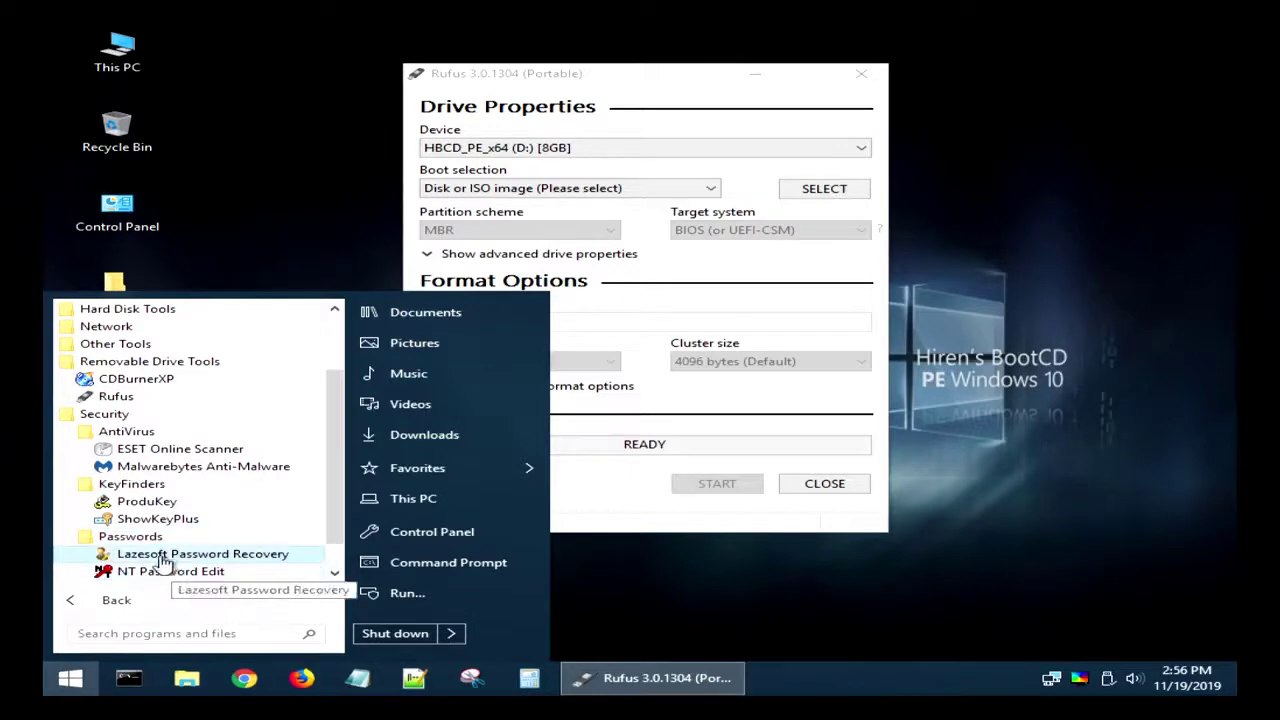
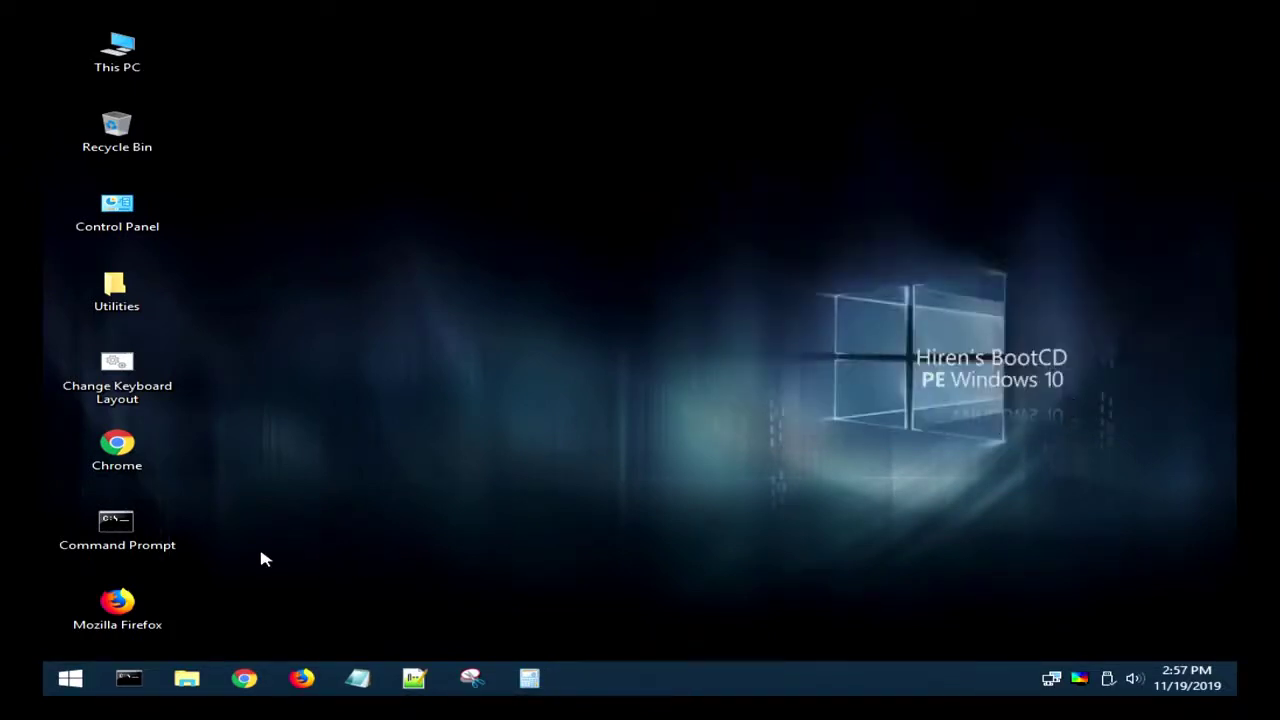
Open ProduKey from the KeyFinders subgroup of Security to view its product key list, and close it
click(72, 684)
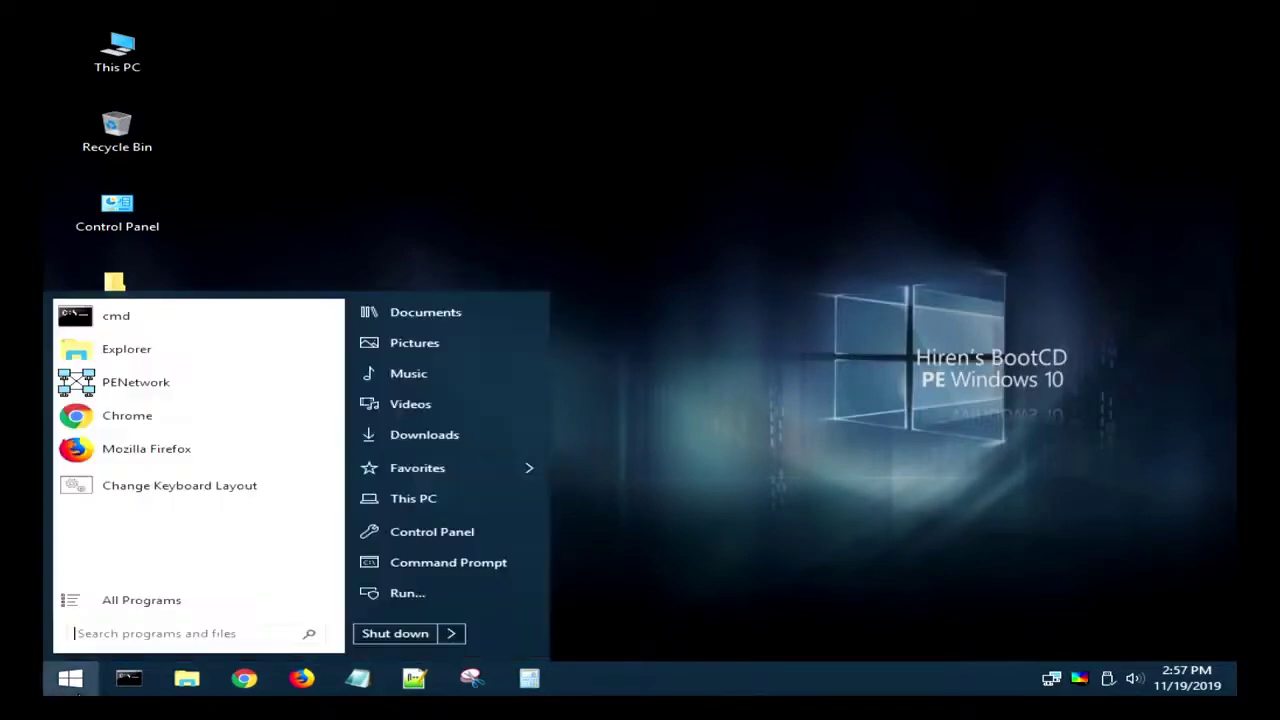
click(128, 602)
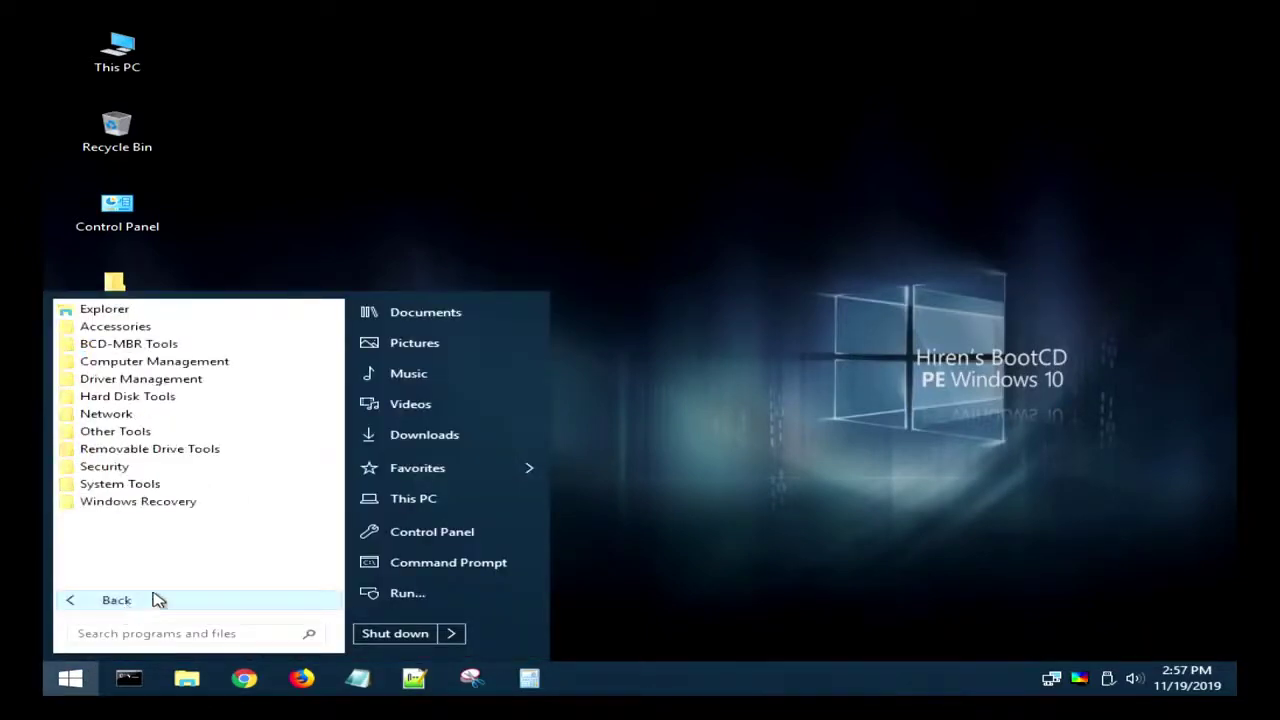
click(131, 470)
click(134, 520)
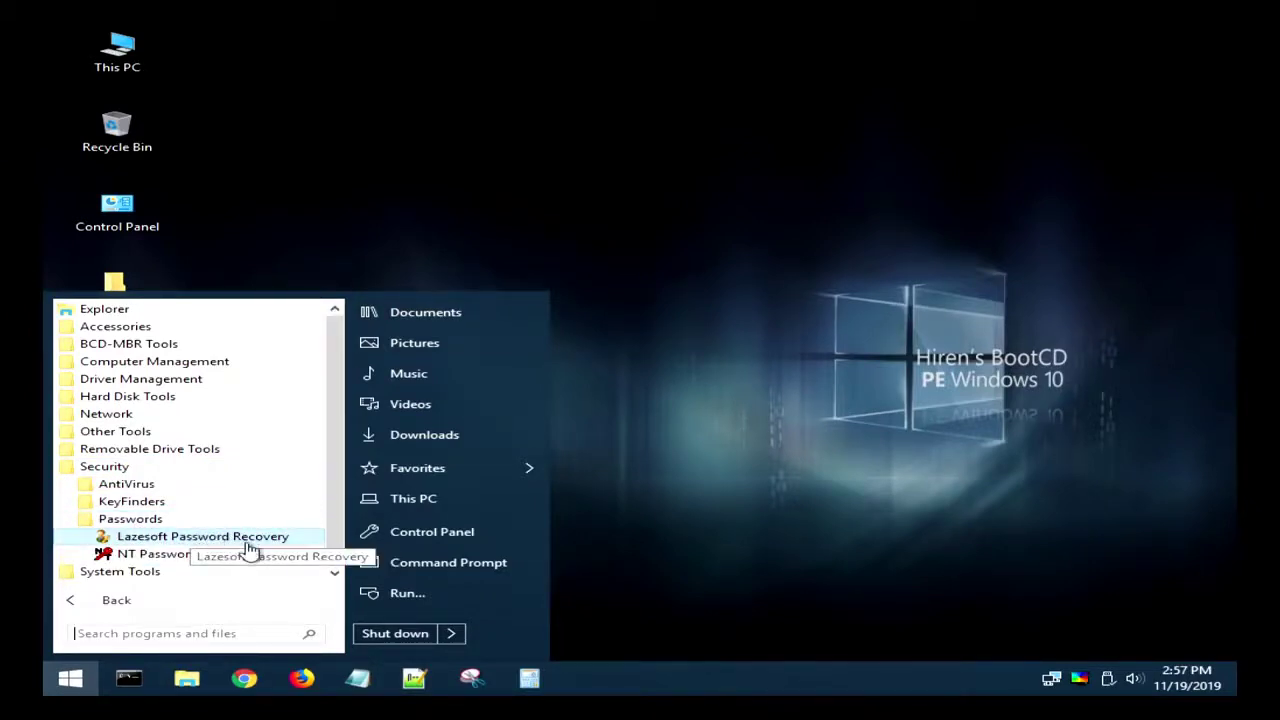
click(126, 484)
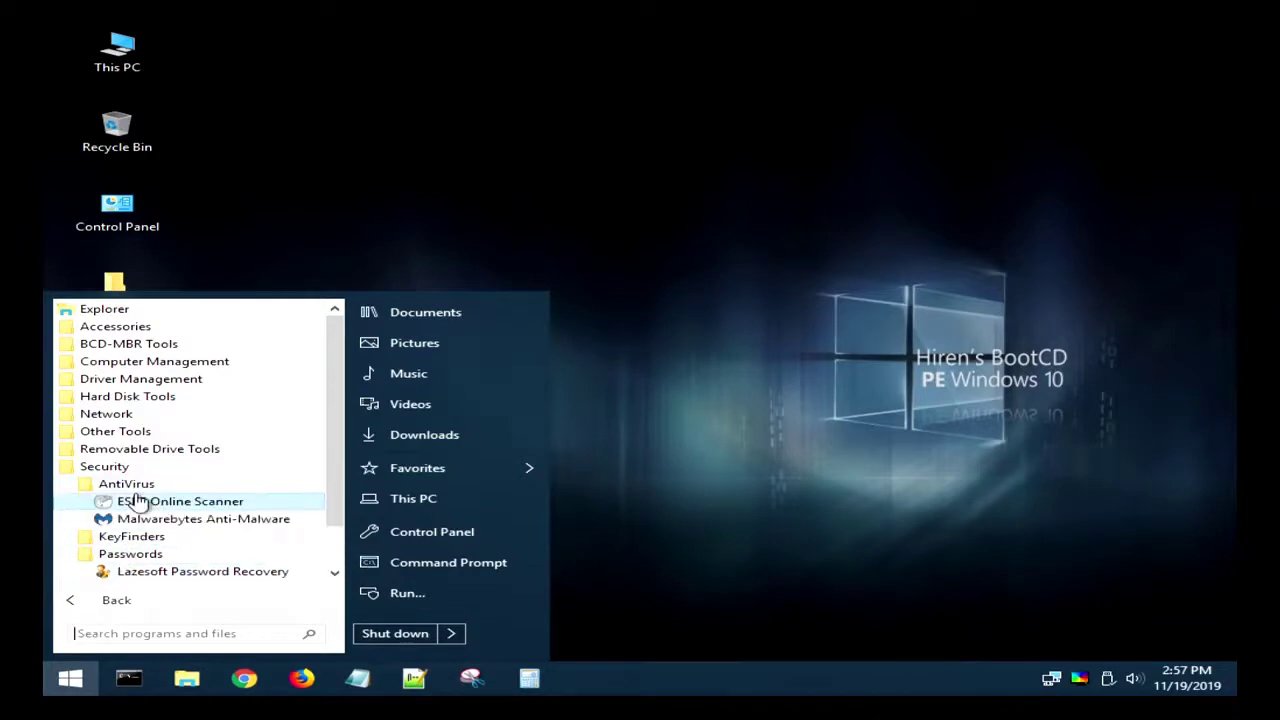
click(138, 540)
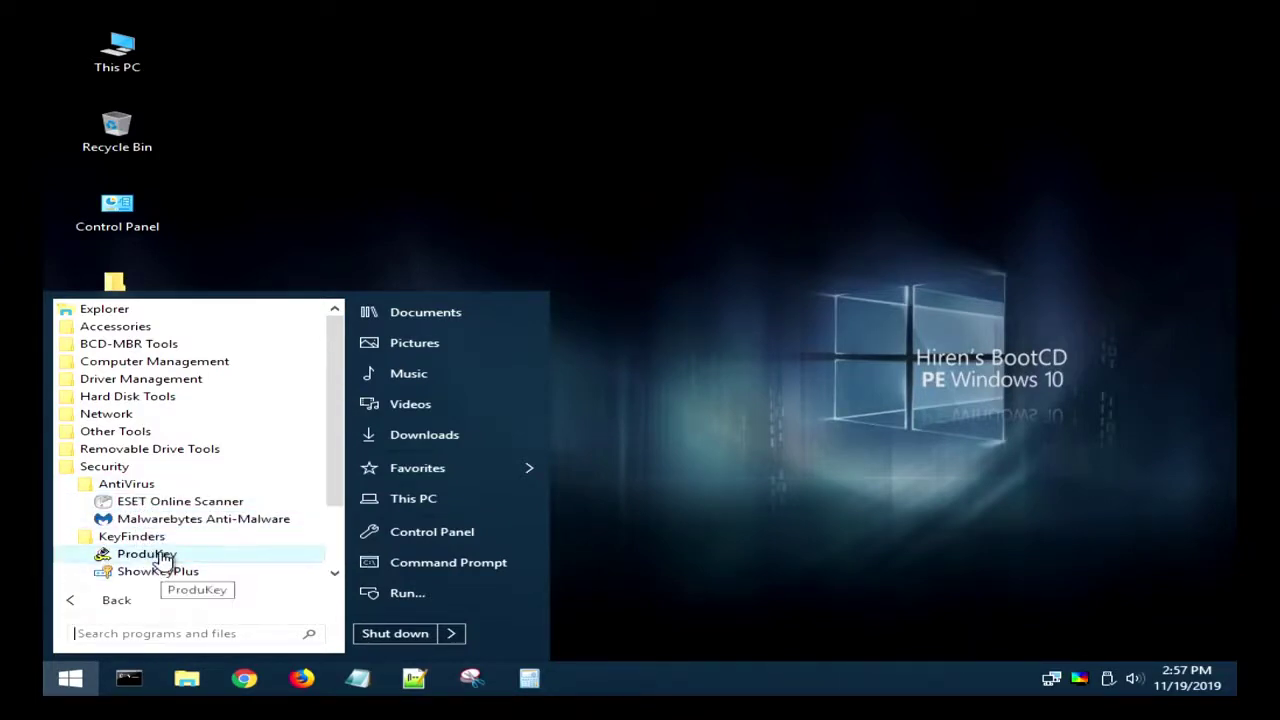
click(160, 565)
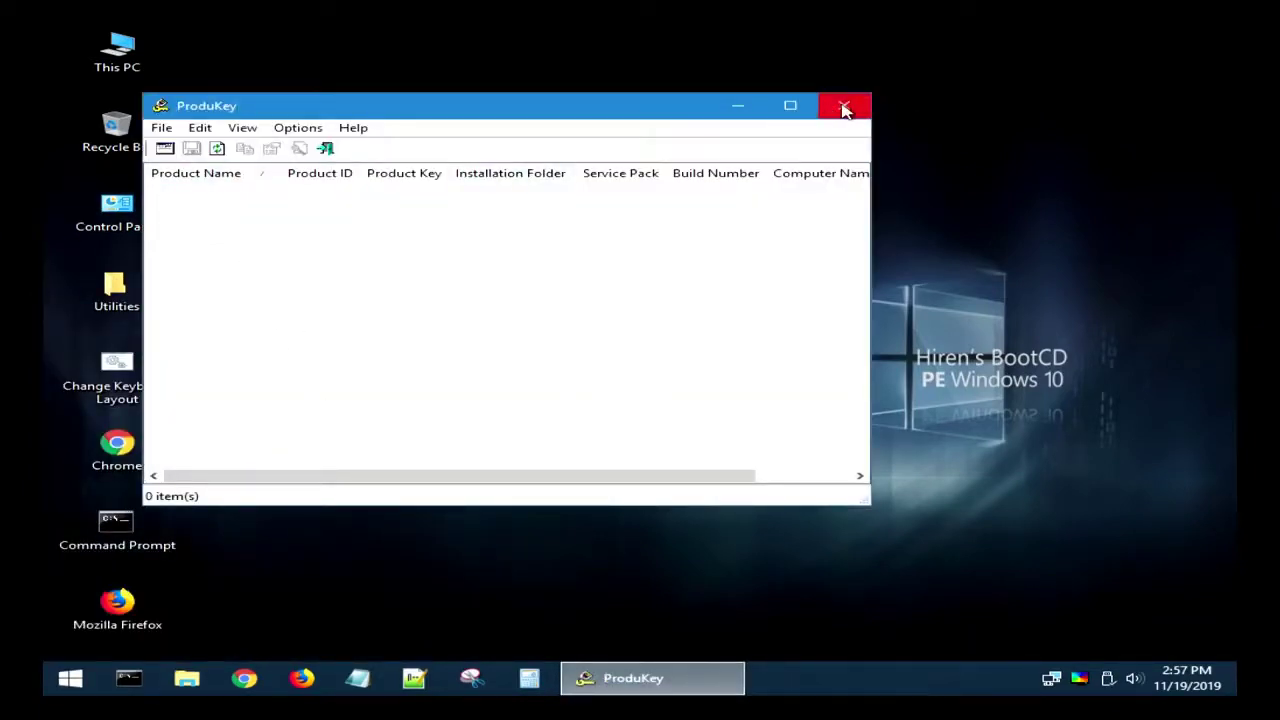
click(842, 106)
Expand the Other Tools, Removable Drive Tools and Security program groups to review their contents
click(68, 680)
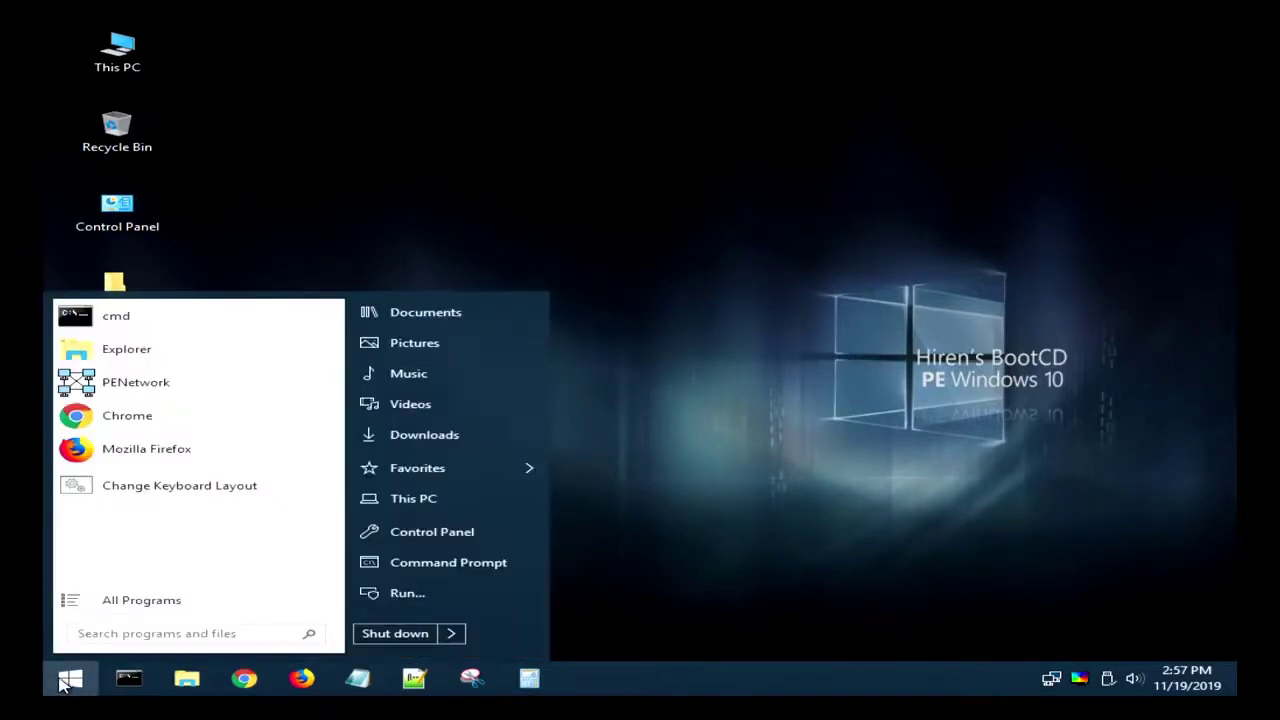
click(131, 602)
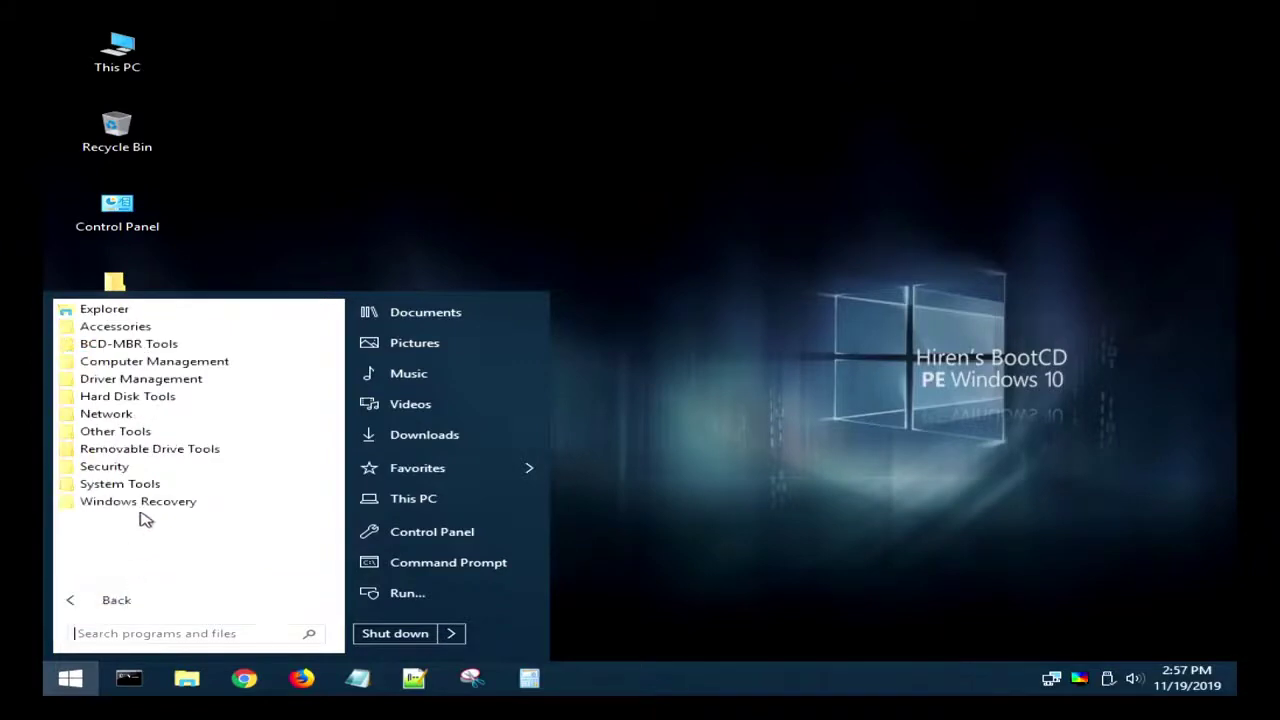
click(137, 436)
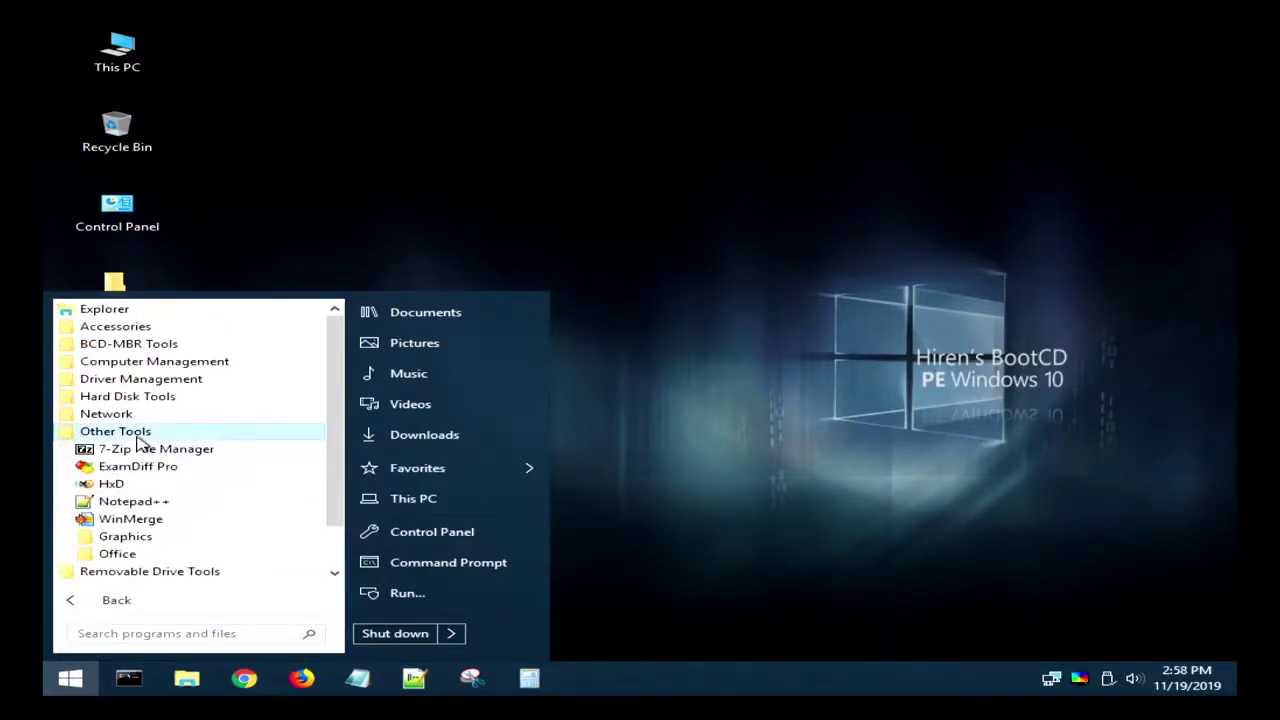
click(115, 574)
scroll(115, 575, down, 1)
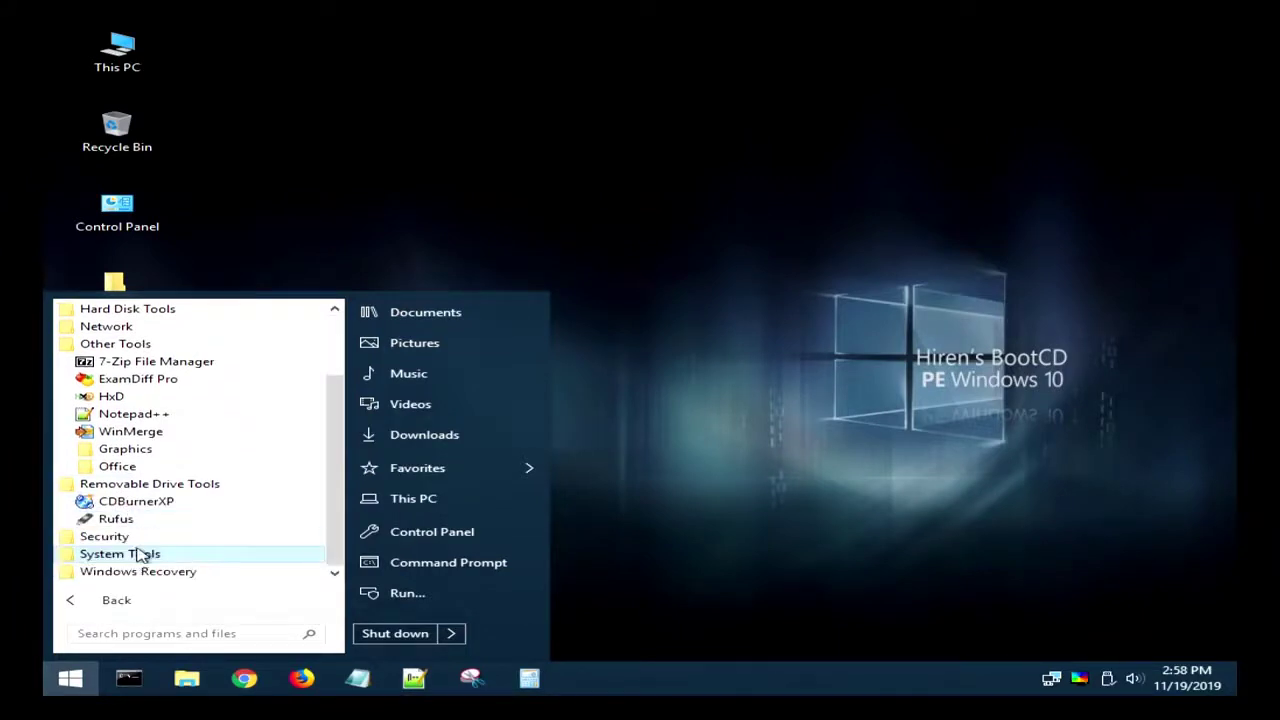
click(121, 536)
scroll(124, 540, down, 1)
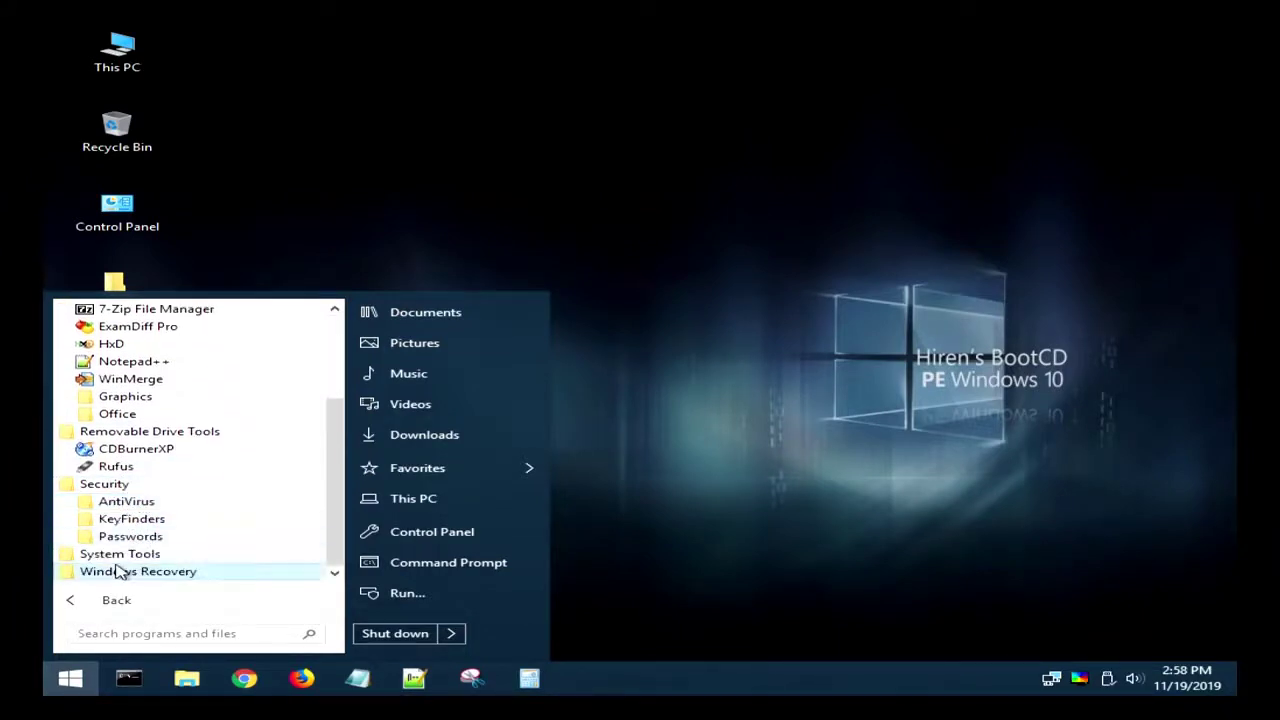
Examine the System Tools group, including the programs in its HW Info and Windows Setup subgroups
click(120, 557)
scroll(160, 556, down, 1)
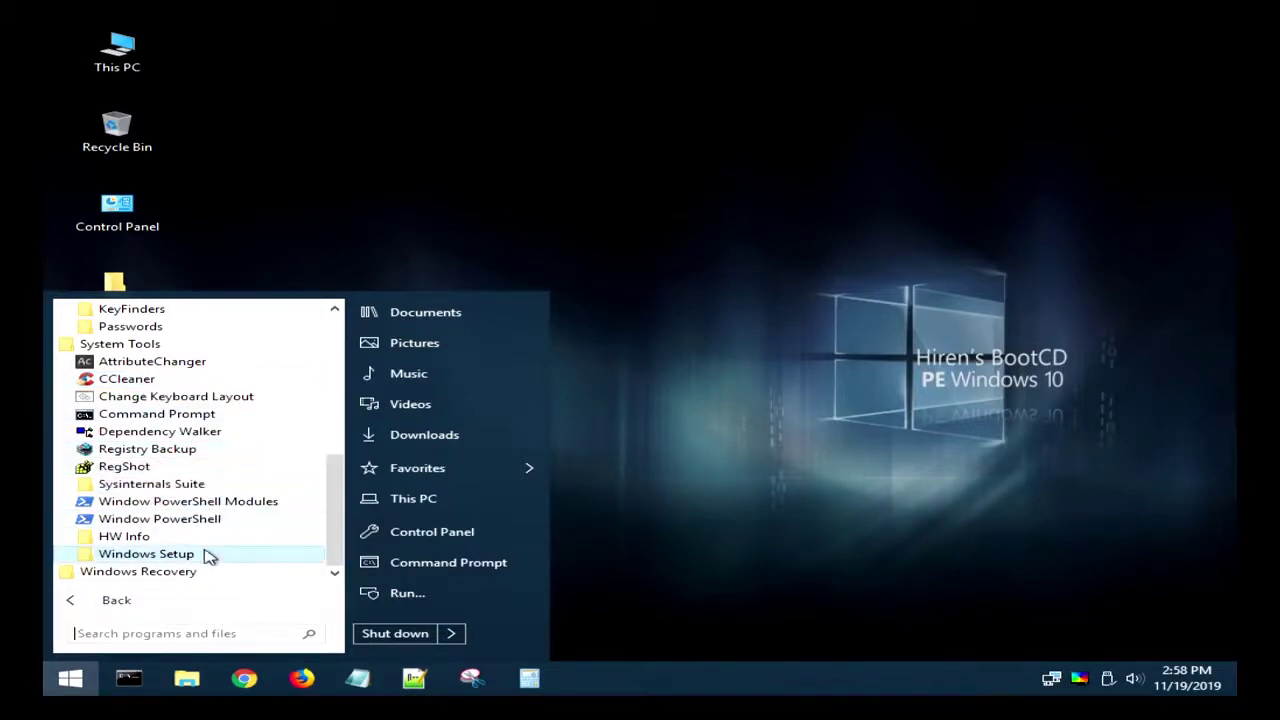
click(134, 535)
scroll(191, 539, down, 1)
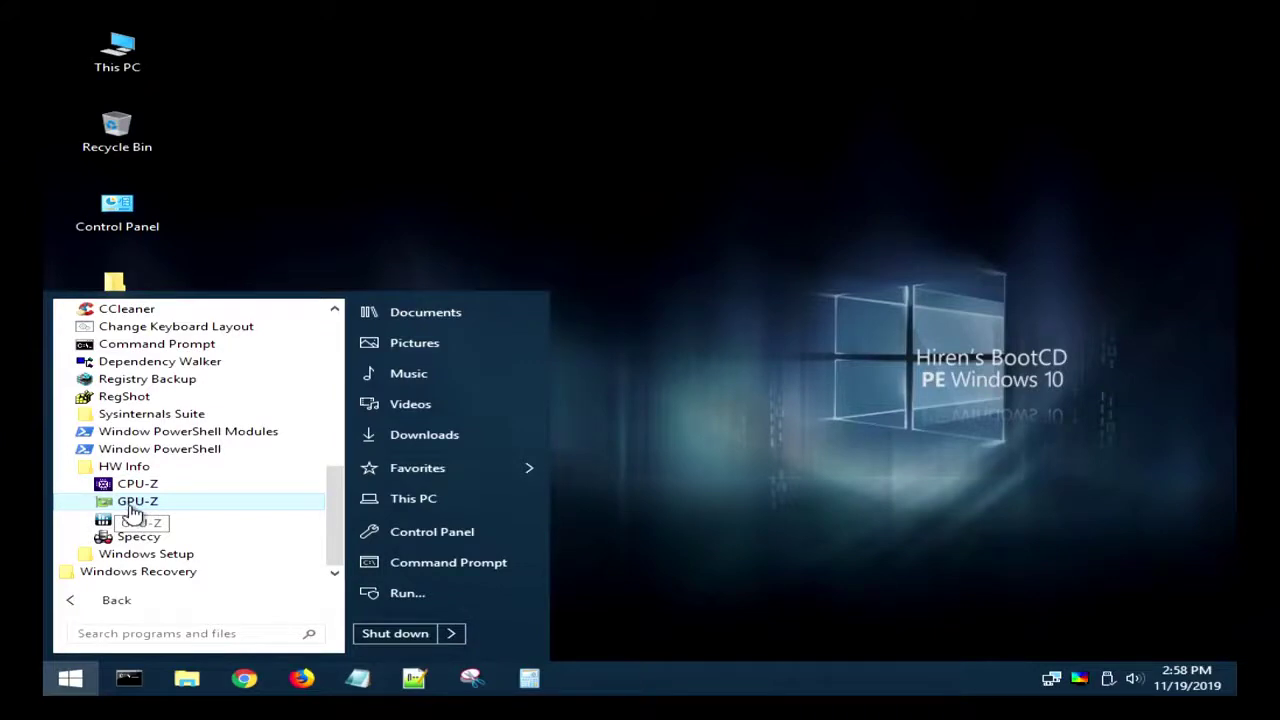
click(168, 554)
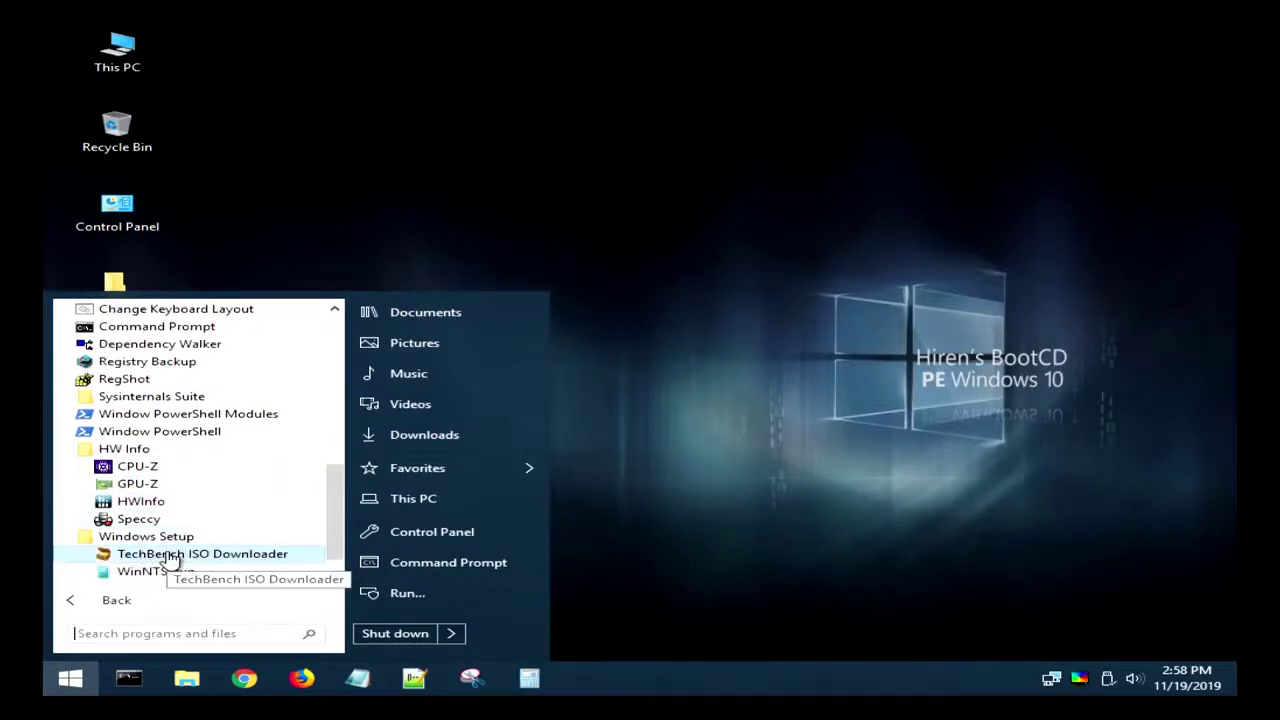
scroll(172, 561, down, 1)
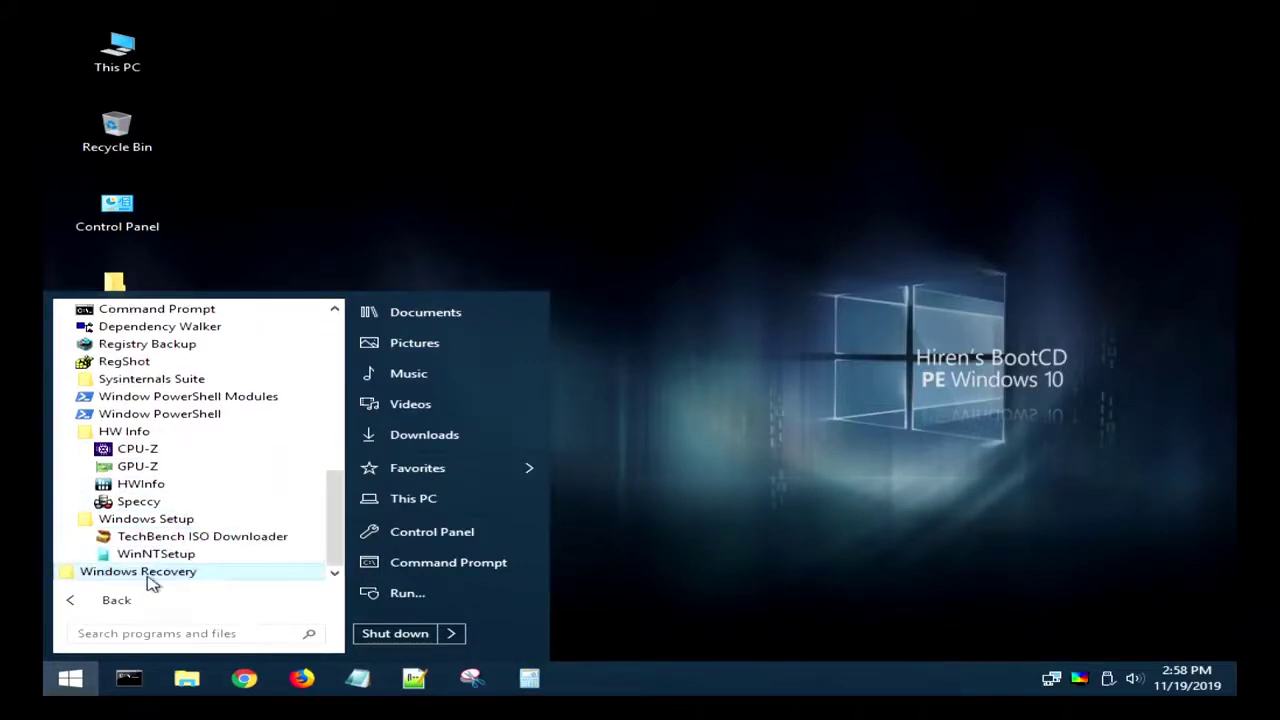
Expand the Windows Recovery group to view its contents, and return to the desktop
click(148, 574)
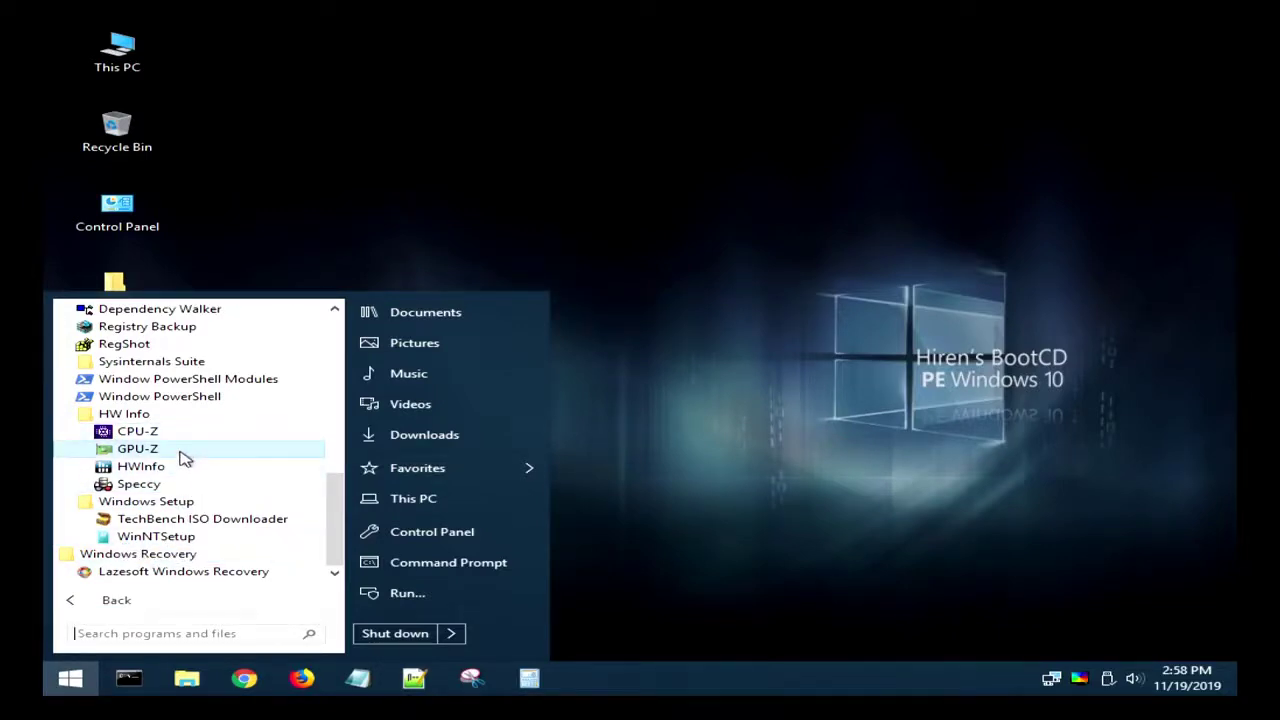
scroll(243, 529, up, 9)
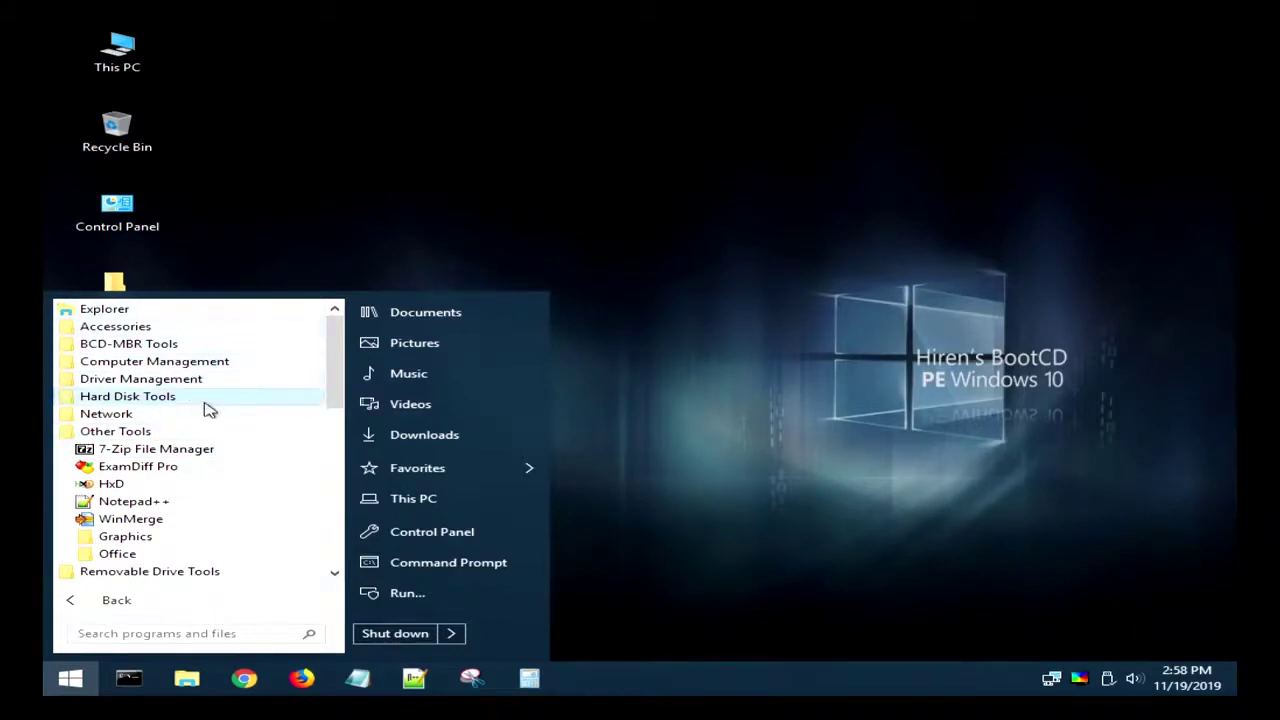
click(296, 211)
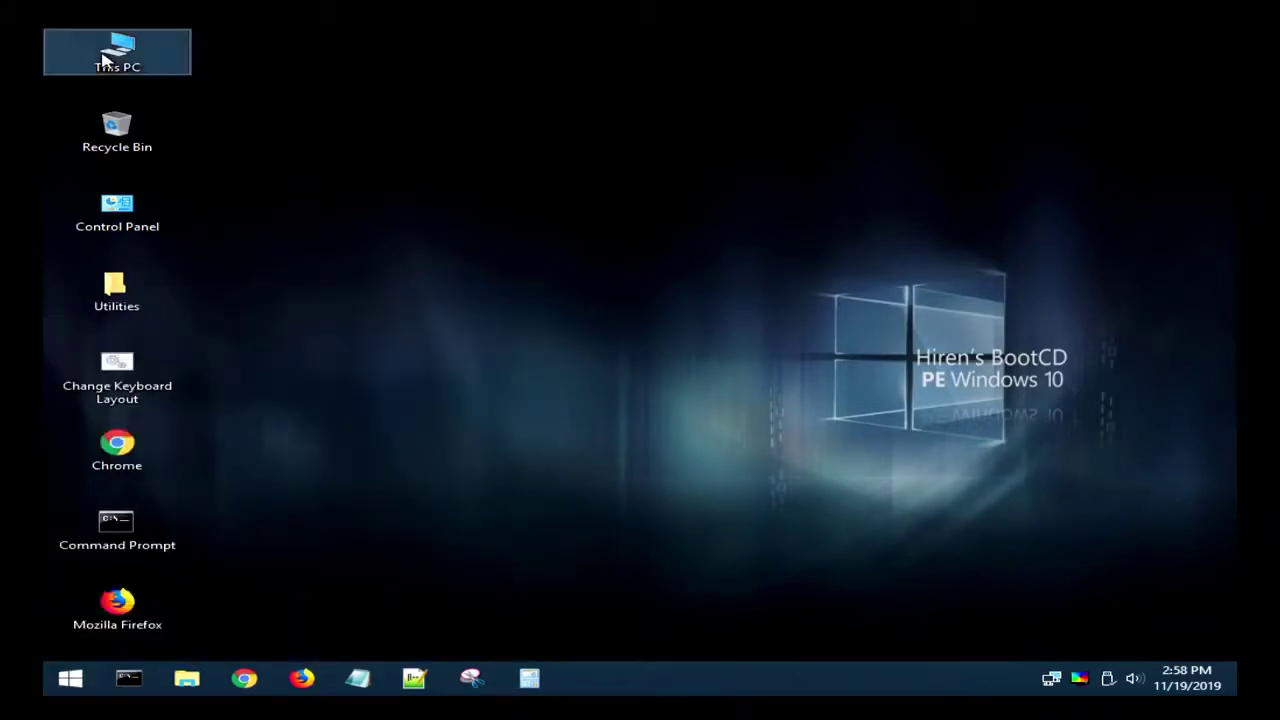
Open Computer Management for This PC, load Disk Management, and close the window
right_click(103, 56)
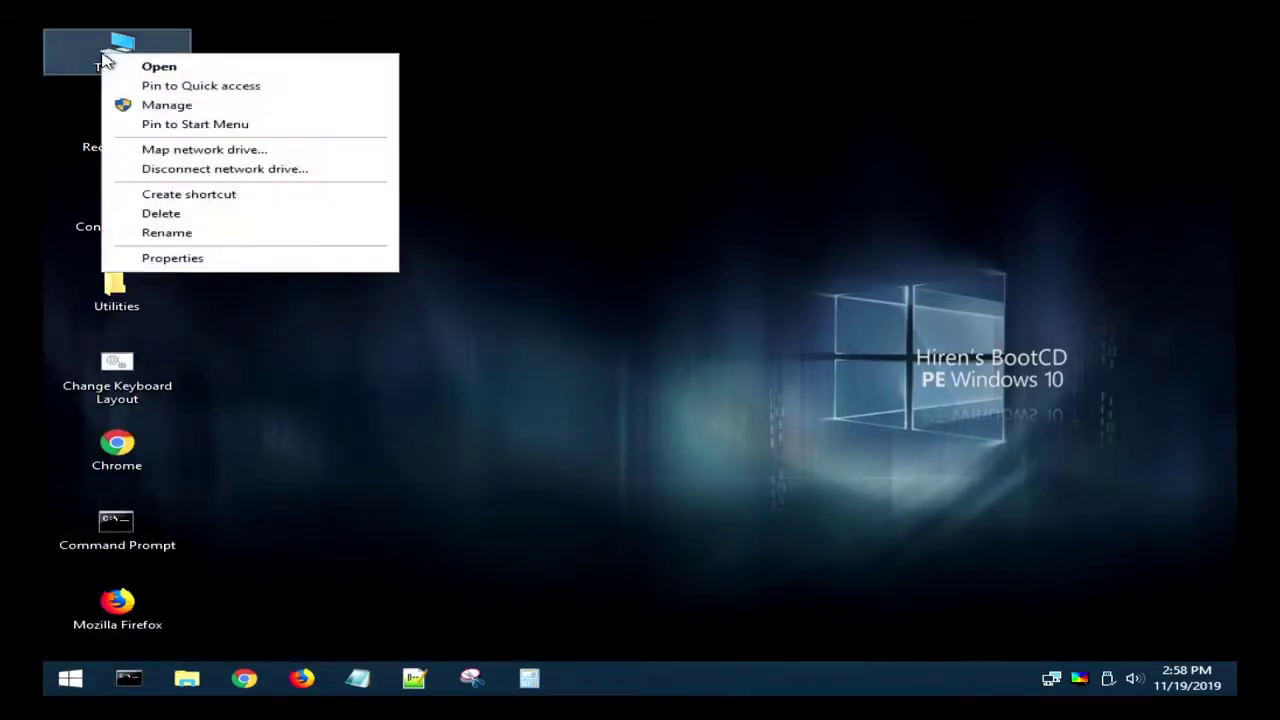
click(150, 106)
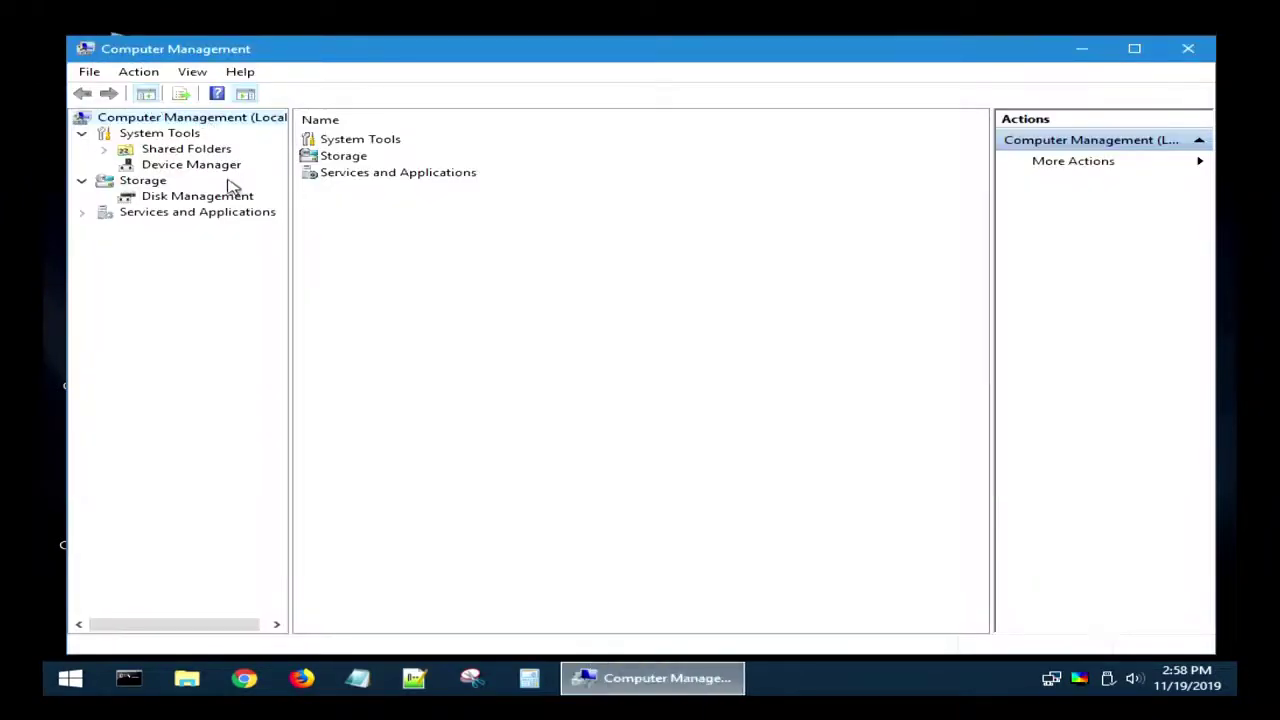
click(200, 197)
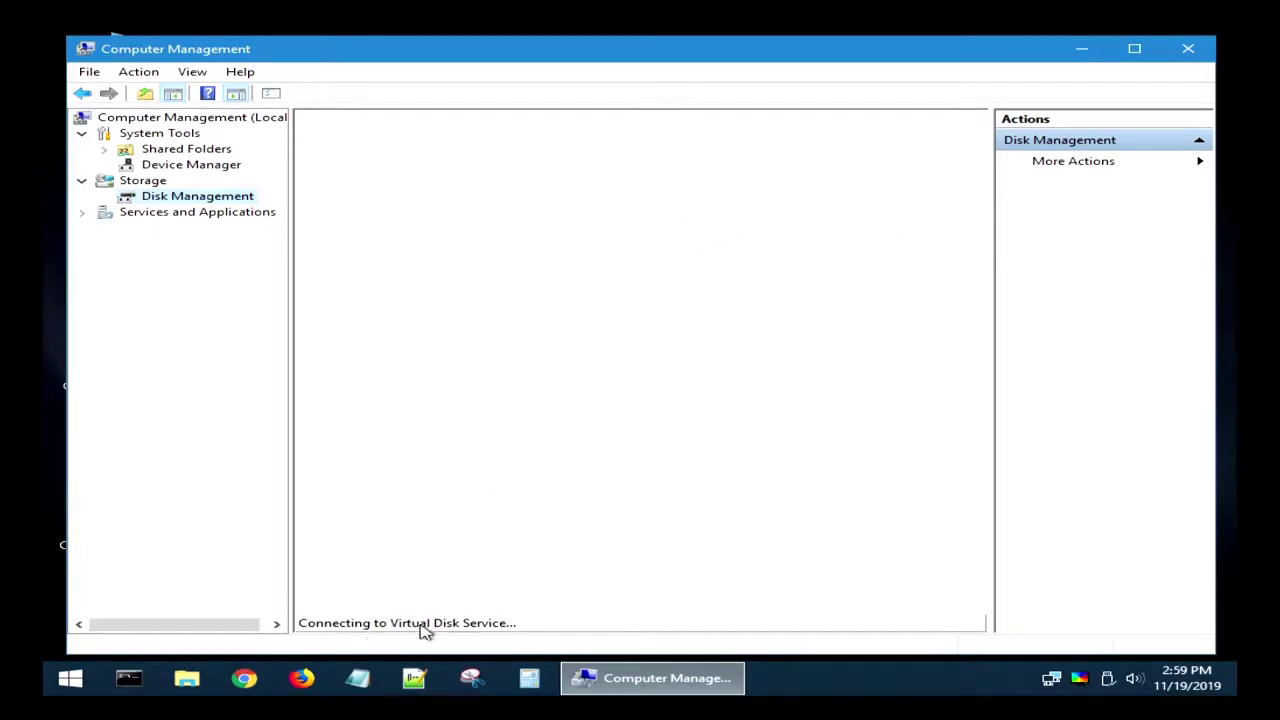
click(1187, 48)
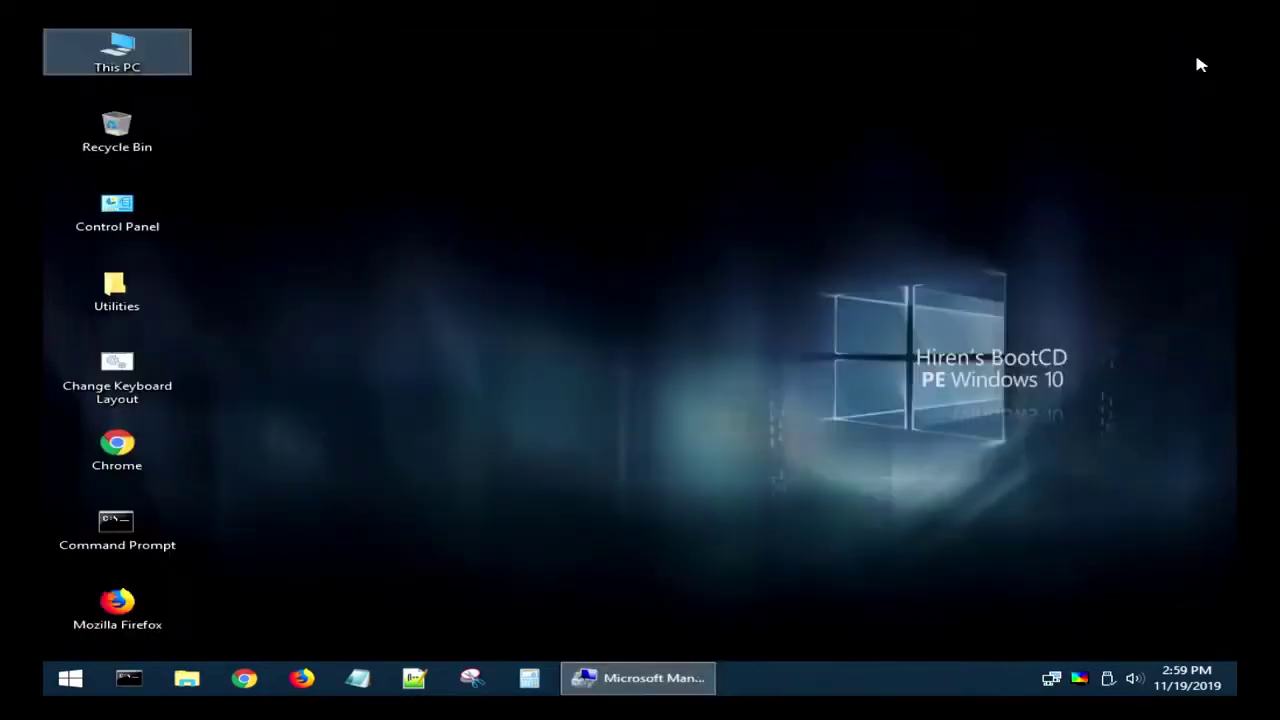